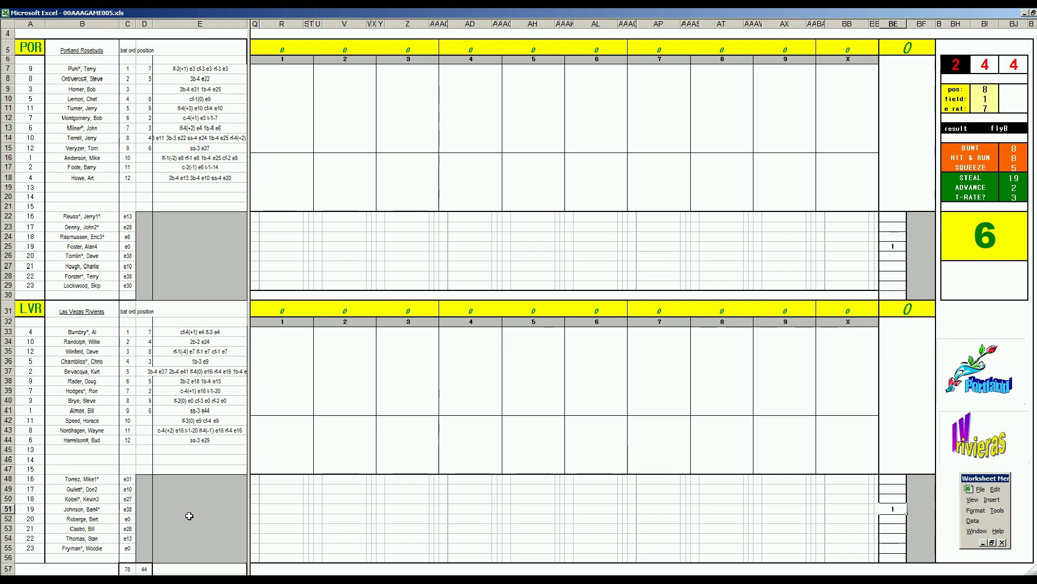
# - Switch to the 00AAA STATS 1980 workbook and bring up the NL Mountain table on the standings sheet
pyautogui.click(905, 390)
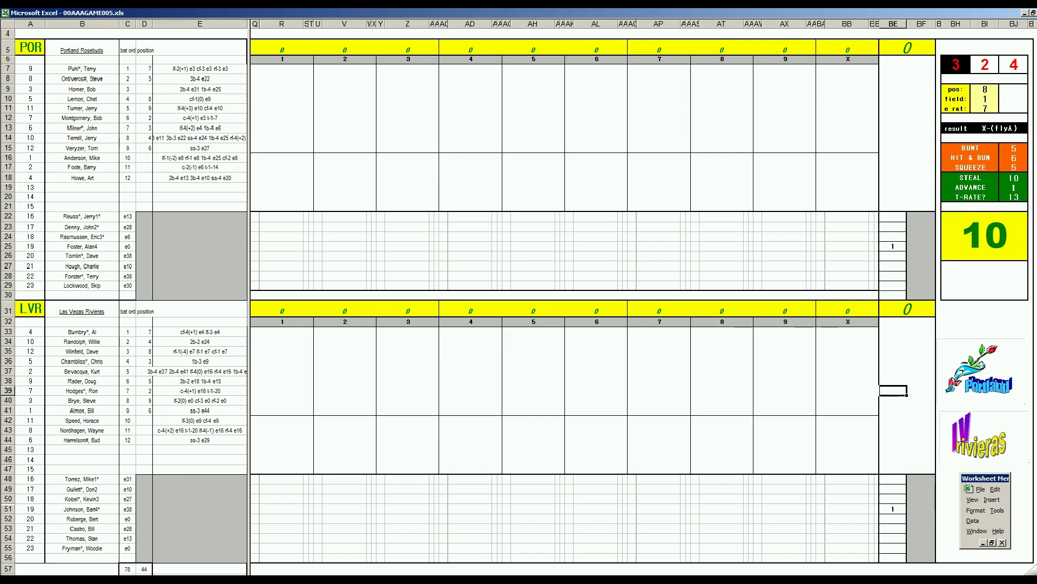
pyautogui.hotkey('ctrl', 'F6')
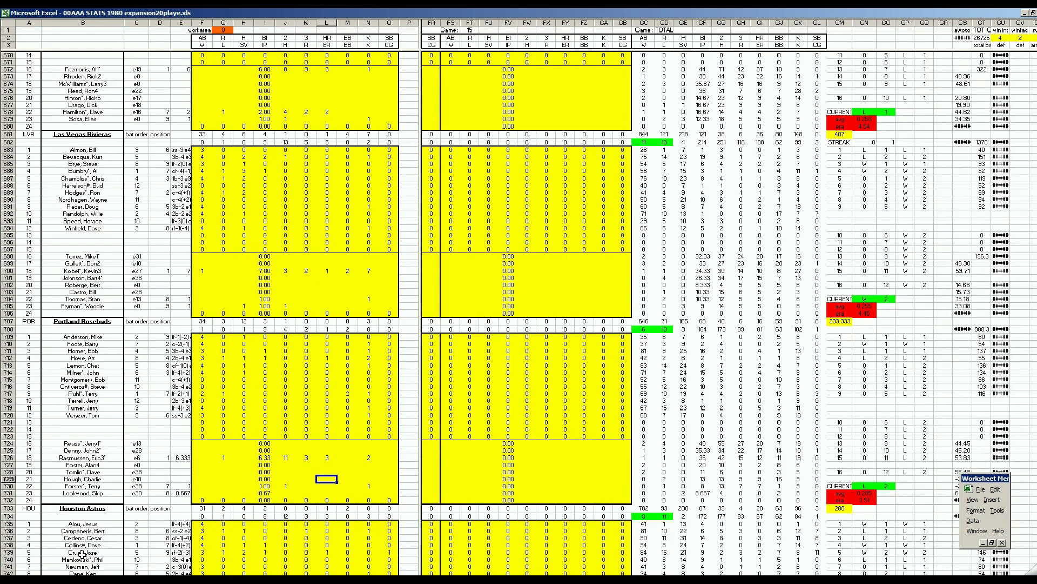
pyautogui.hotkey('ctrl', 'pagedown')
pyautogui.click(183, 397)
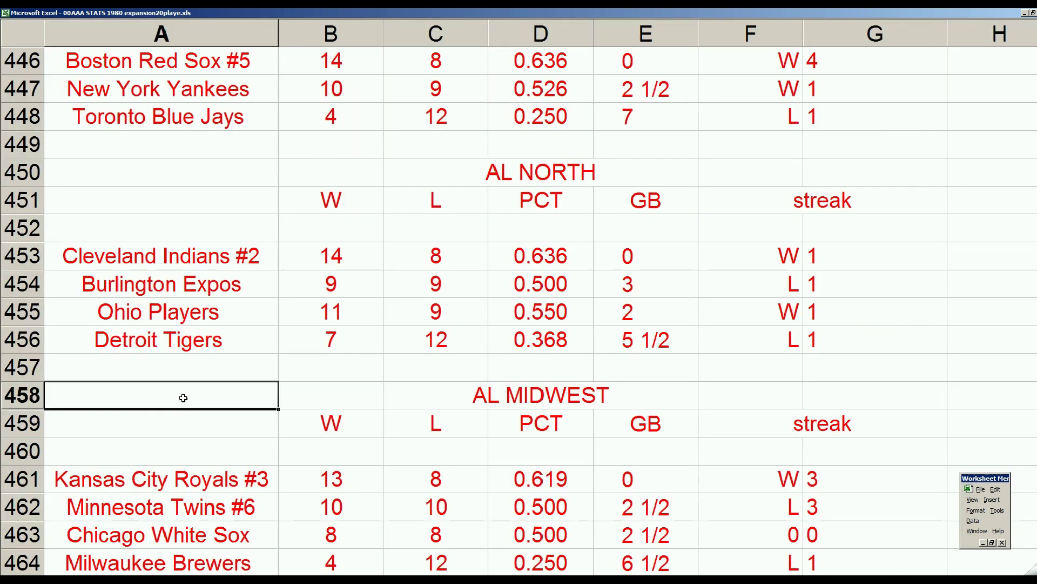
pyautogui.press('Right')
pyautogui.press('Right')
pyautogui.press('Right')
pyautogui.press('Right')
pyautogui.press('Right')
pyautogui.press('Right')
pyautogui.press('Right')
pyautogui.press('Right')
pyautogui.press('Right')
pyautogui.press('Right')
pyautogui.press('Right')
pyautogui.press('Right')
pyautogui.press('Right')
pyautogui.press('Right')
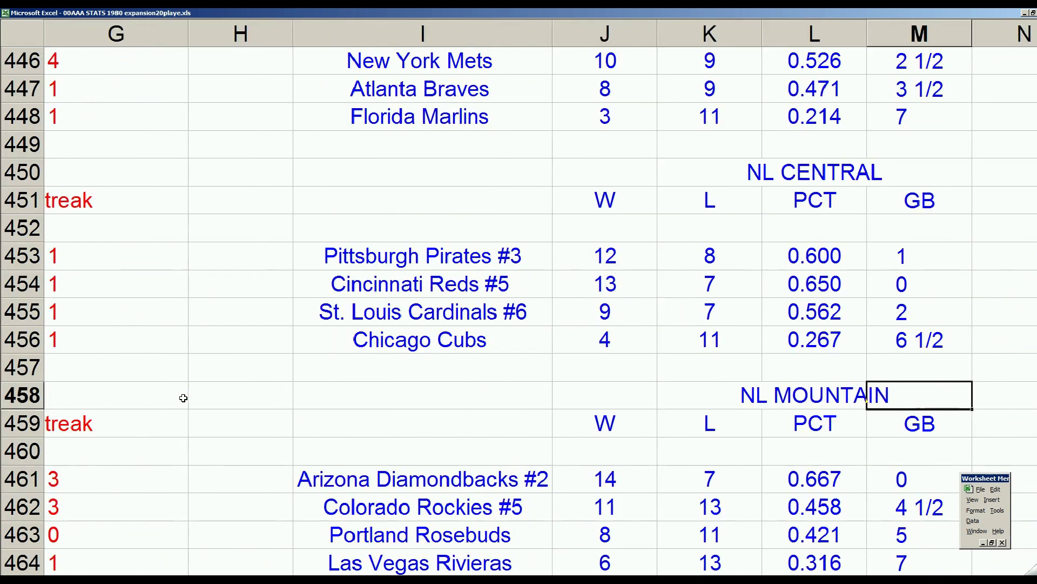
pyautogui.scroll(-2, 302, 423)
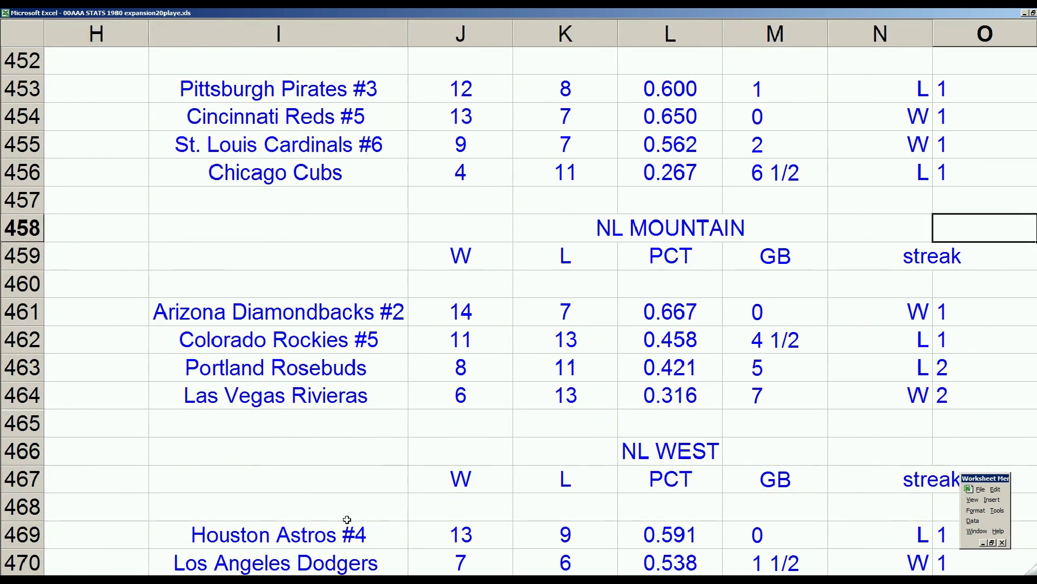
# - Examine the NL Mountain records of Arizona, Las Vegas and Portland, and return to the 00AAAGAME005 workbook
pyautogui.click(353, 318)
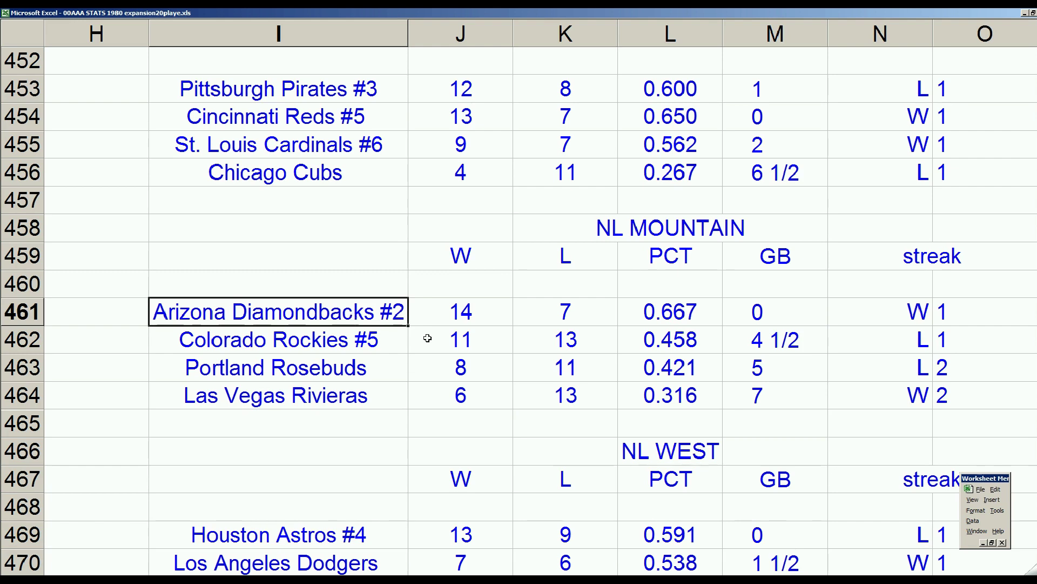
pyautogui.click(483, 404)
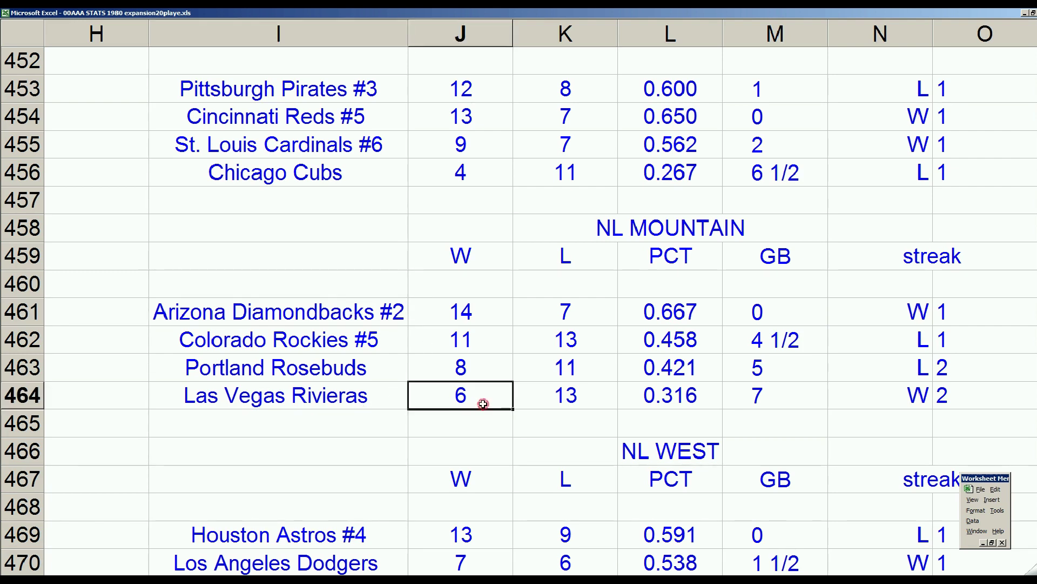
pyautogui.click(464, 368)
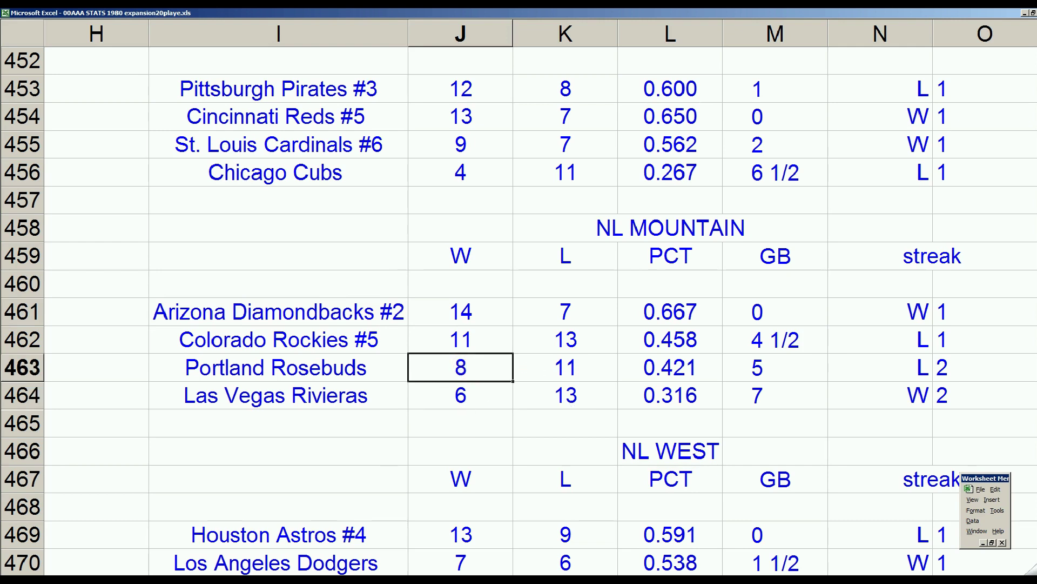
pyautogui.hotkey('ctrl', 'F6')
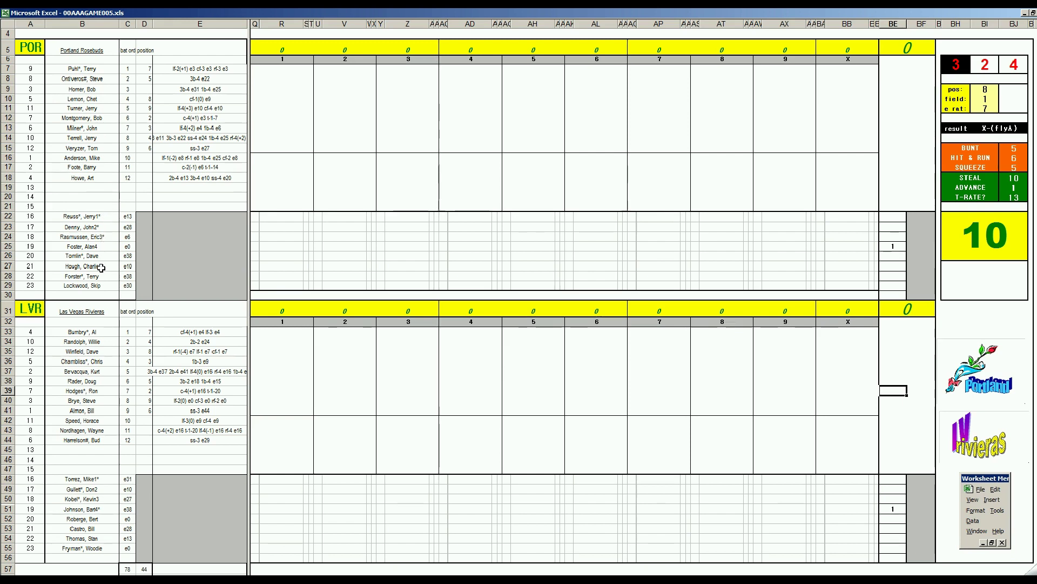
pyautogui.click(94, 353)
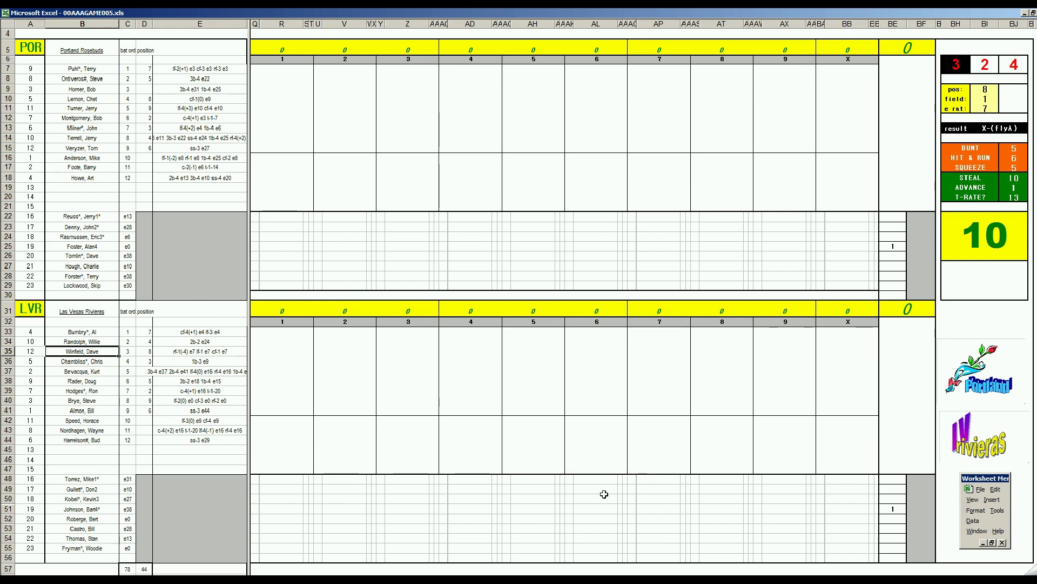
pyautogui.click(204, 508)
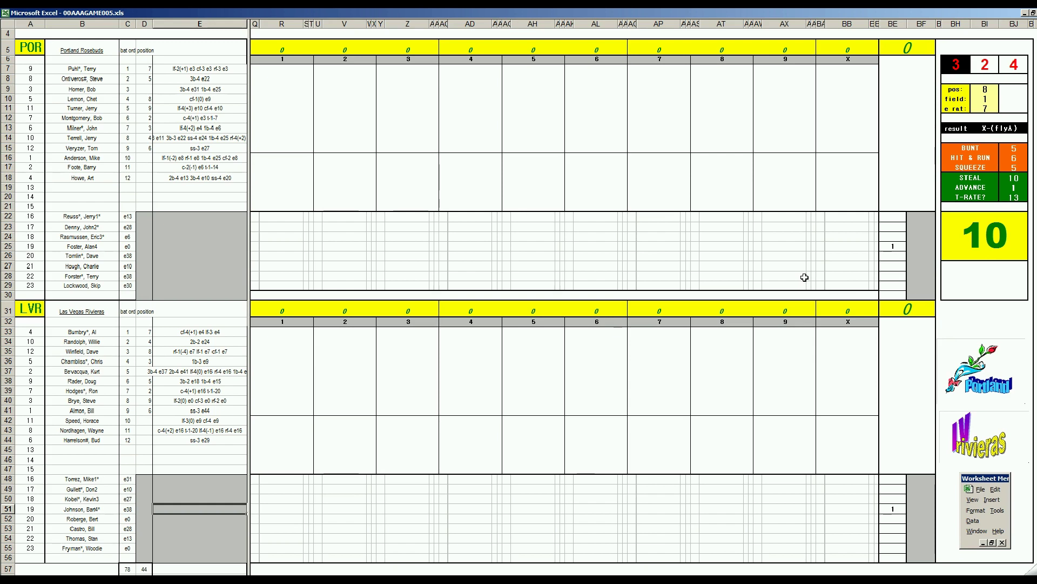
pyautogui.click(891, 249)
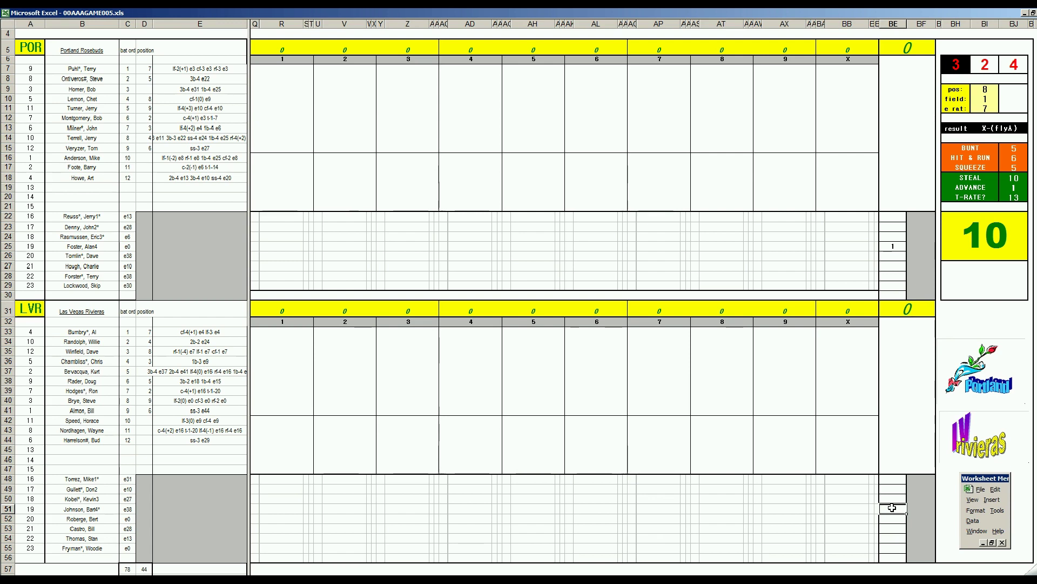
pyautogui.write('1')
# - Record 8 in R7 for Portland's leadoff batter in inning 1 and enter s in R22 on the first pitcher's row
pyautogui.click(281, 70)
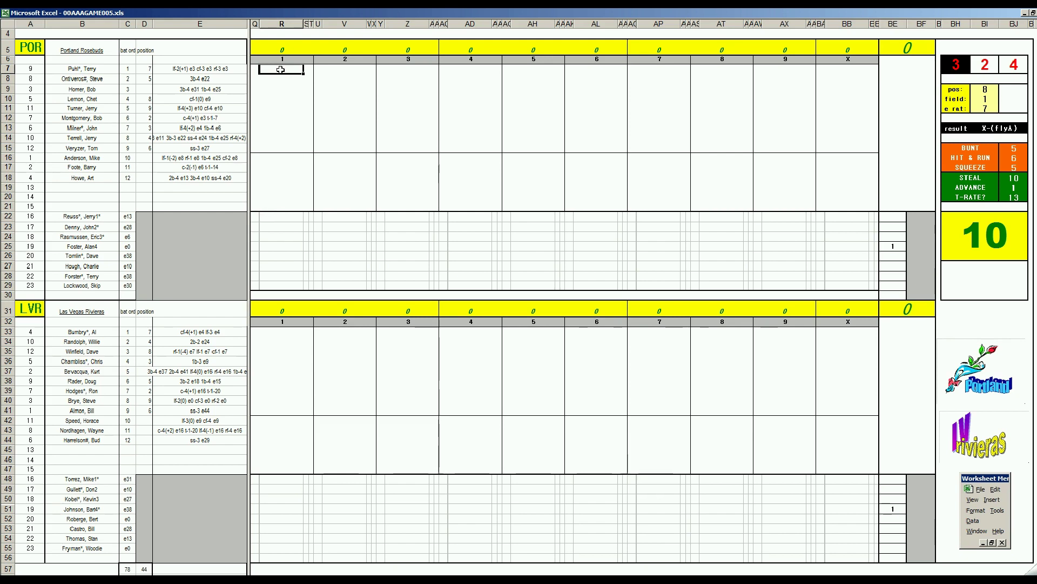
pyautogui.doubleClick(280, 70)
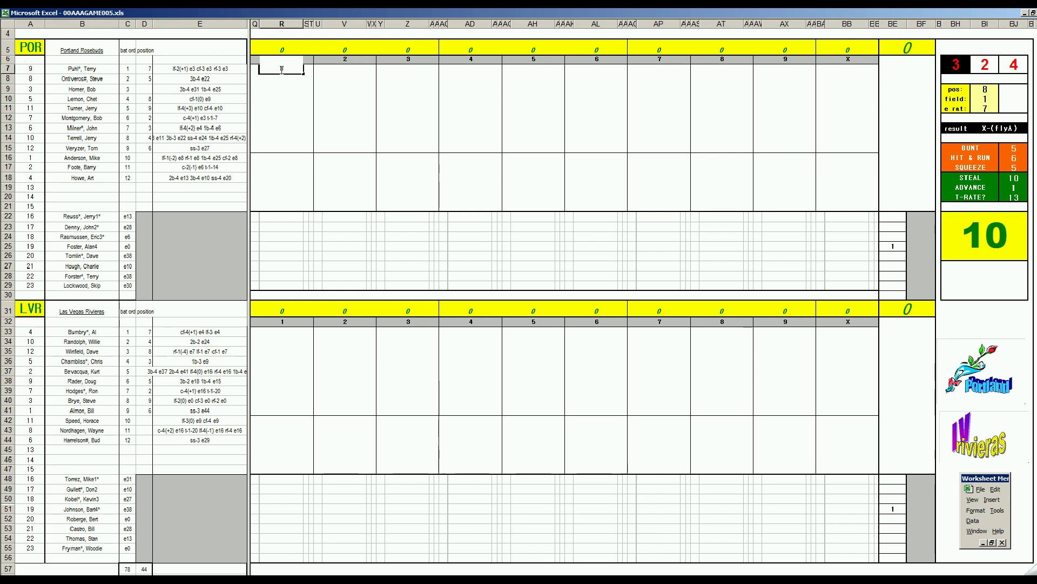
pyautogui.press('Return')
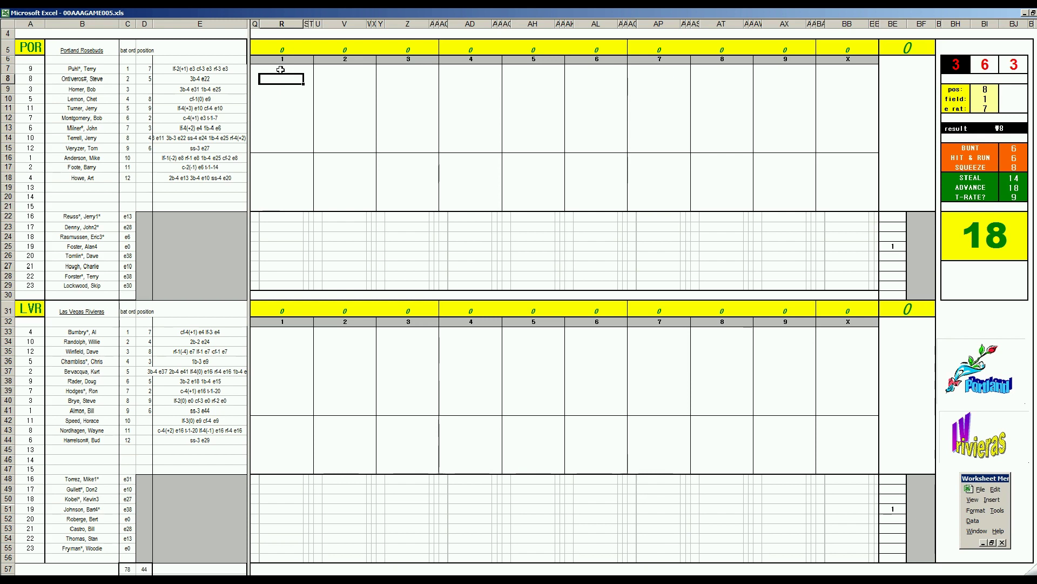
pyautogui.press('Down')
pyautogui.press('Down')
pyautogui.press('Down')
pyautogui.press('Down')
pyautogui.press('Down')
pyautogui.press('Down')
pyautogui.press('Down')
pyautogui.press('Down')
pyautogui.press('Down')
pyautogui.press('Down')
pyautogui.press('Down')
pyautogui.press('Down')
pyautogui.press('Down')
pyautogui.press('Down')
pyautogui.write('s')
# - Record the inning 1 results of Portland's second to fifth batters in R8:R11 as 1, ₩16, 8 and ₩8
pyautogui.click(290, 78)
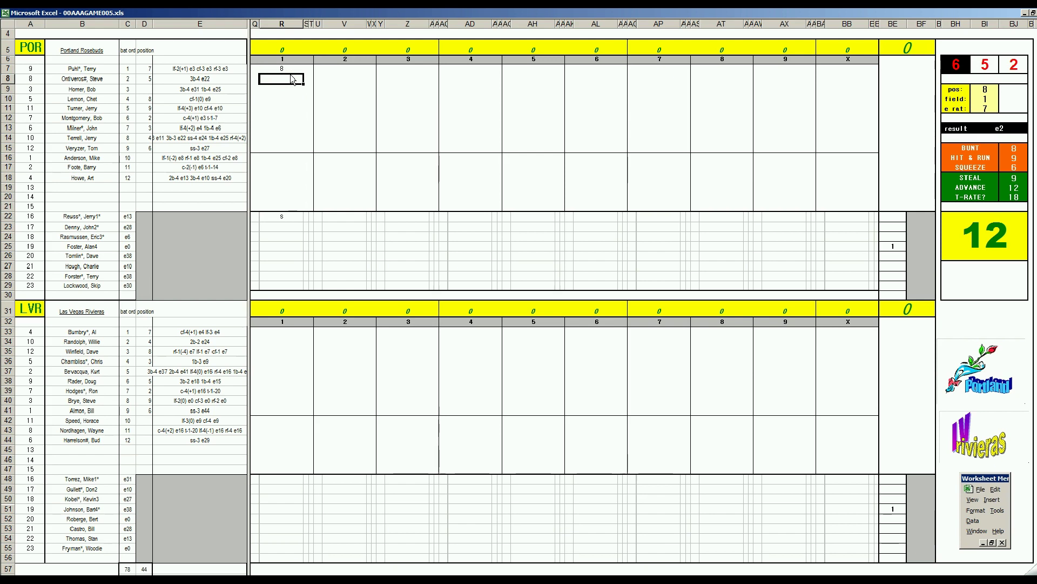
pyautogui.write('1')
pyautogui.press('Return')
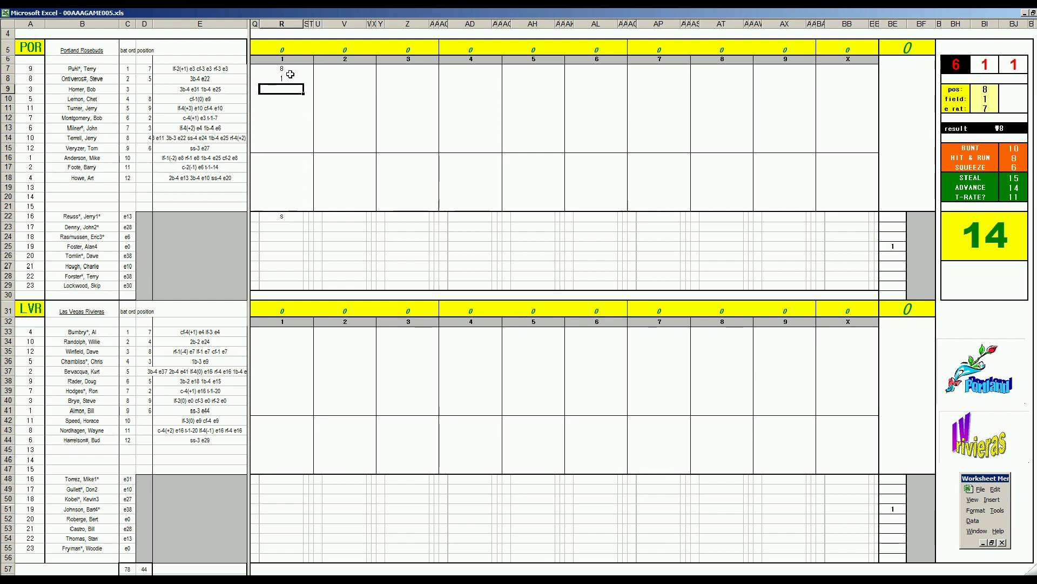
pyautogui.write('#16')
pyautogui.press('Return')
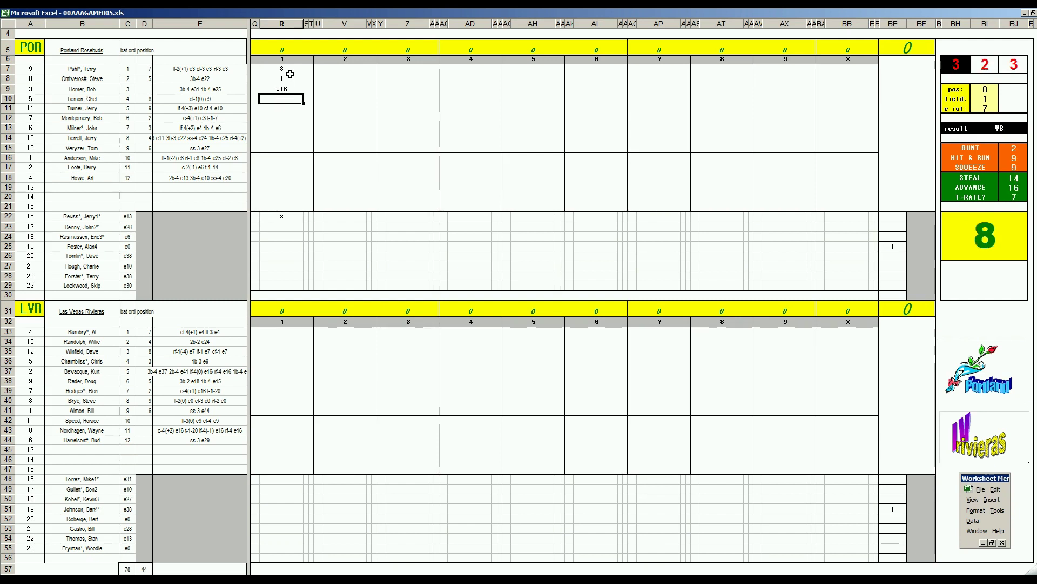
pyautogui.write('8')
pyautogui.press('Return')
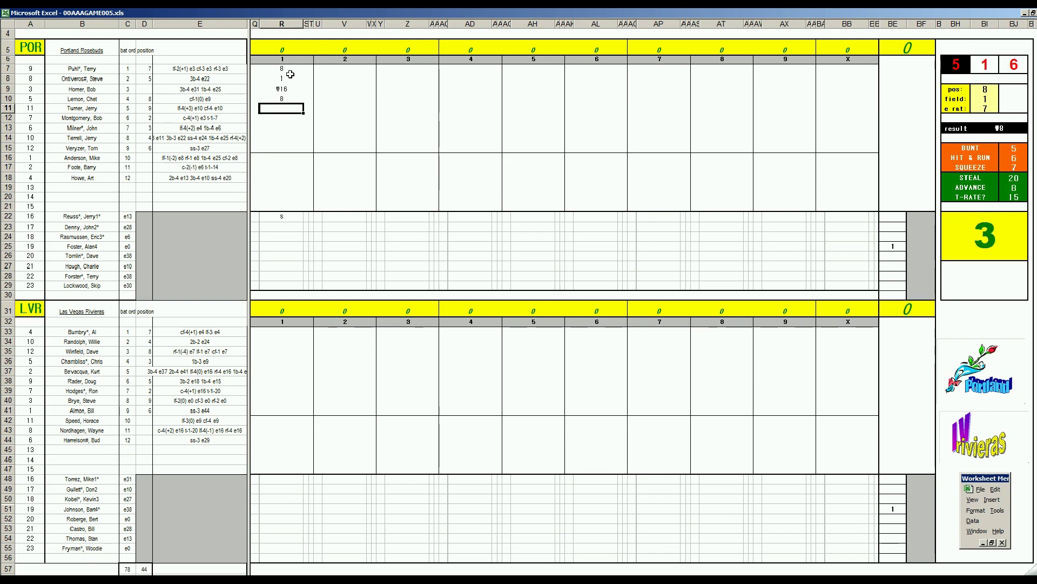
pyautogui.write('#8')
# - Record Las Vegas's first two batters in inning 1 as 8 in R33, with its side mark in T33, and ₩63 in R34
pyautogui.click(279, 333)
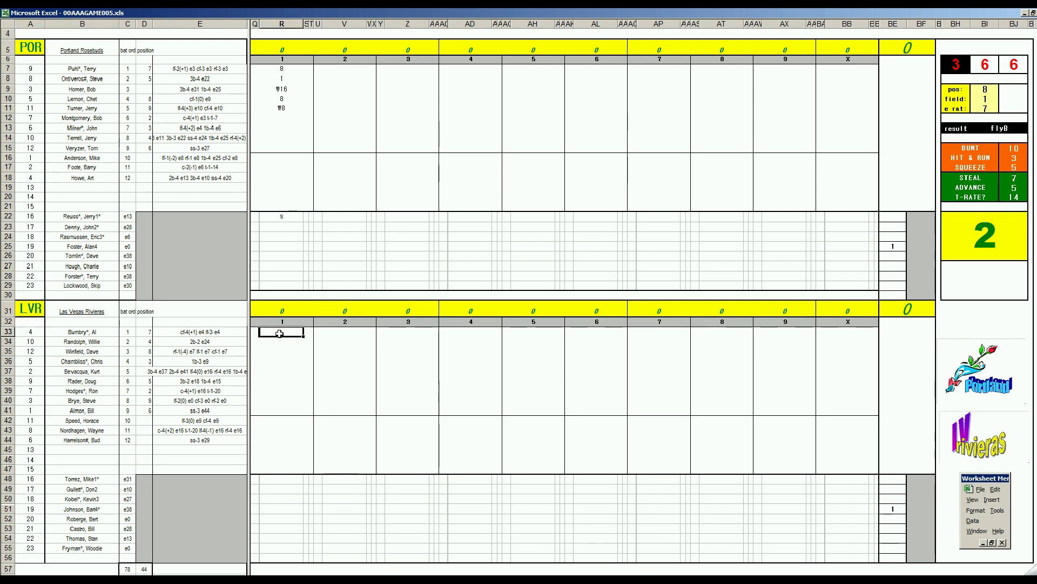
pyautogui.write('3')
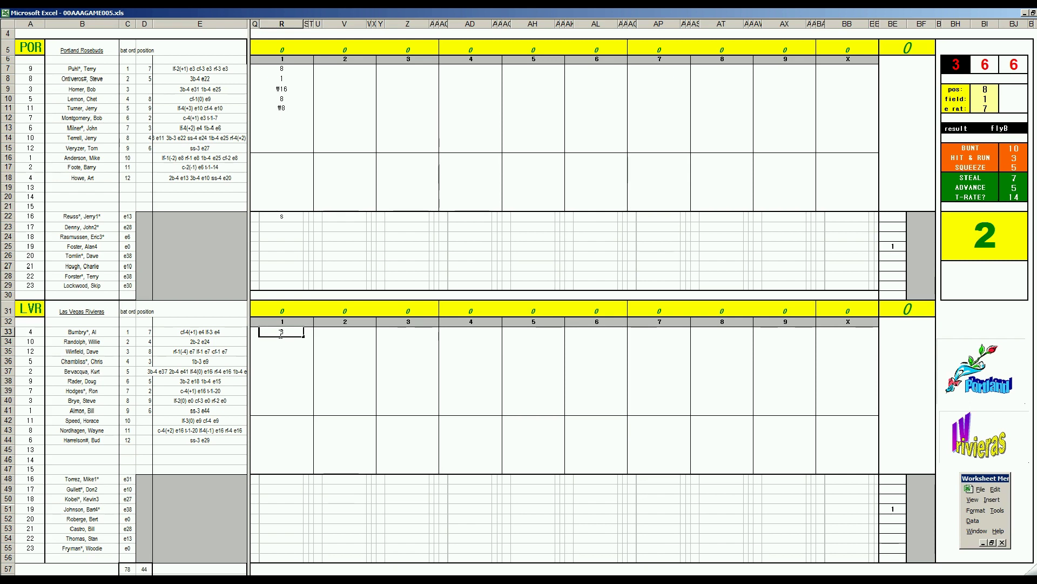
pyautogui.press('Tab')
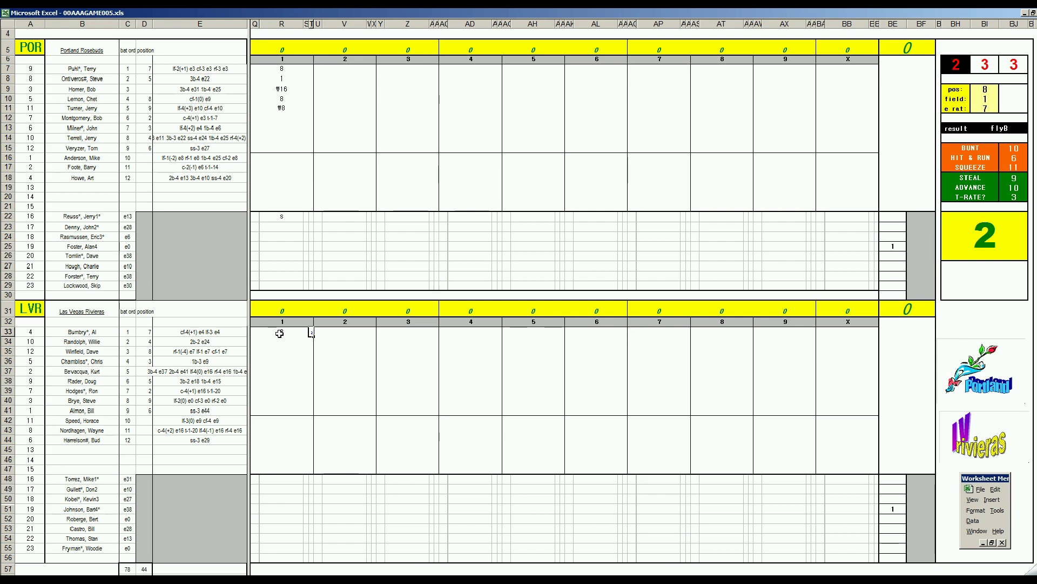
pyautogui.click(279, 334)
pyautogui.press('Return')
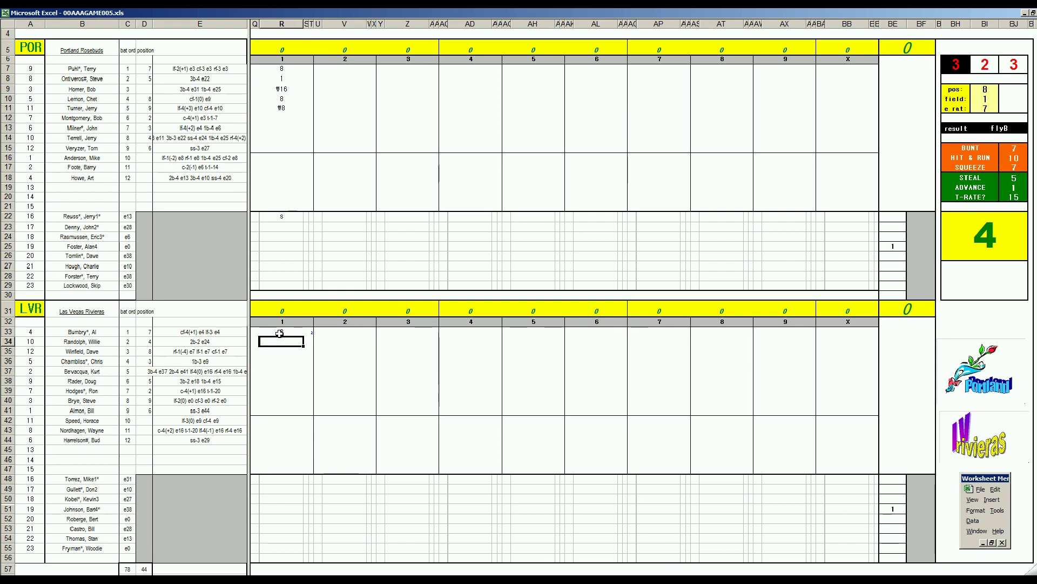
pyautogui.write('#63')
pyautogui.press('Return')
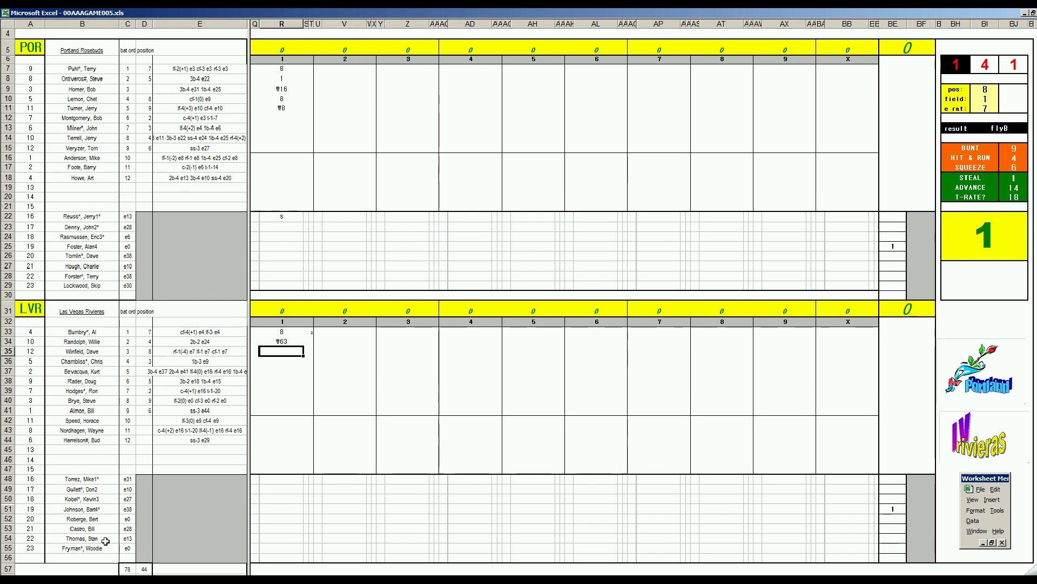
# - Enter 4 in R35 with 2 beside it in S35, score 1 in Q33 and Q35, and record ₩7 in R36
pyautogui.write('4')
pyautogui.press('Tab')
pyautogui.write('2')
pyautogui.press('Left')
pyautogui.press('Left')
pyautogui.press('Up')
pyautogui.press('Up')
pyautogui.write('1')
pyautogui.press('Down')
pyautogui.press('Down')
pyautogui.write('1')
pyautogui.press('Down')
pyautogui.press('Right')
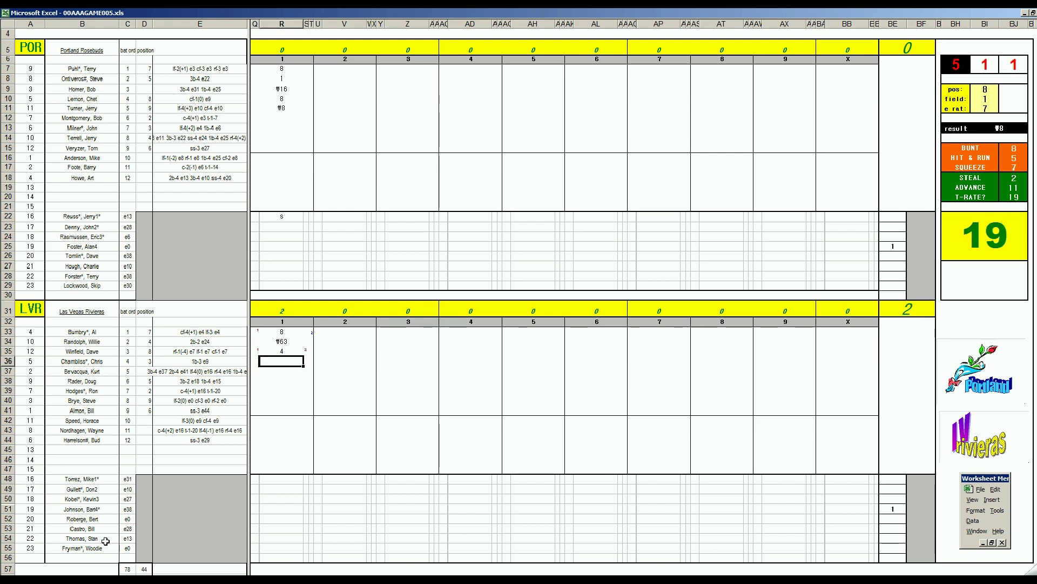
pyautogui.write('#7')
pyautogui.press('Return')
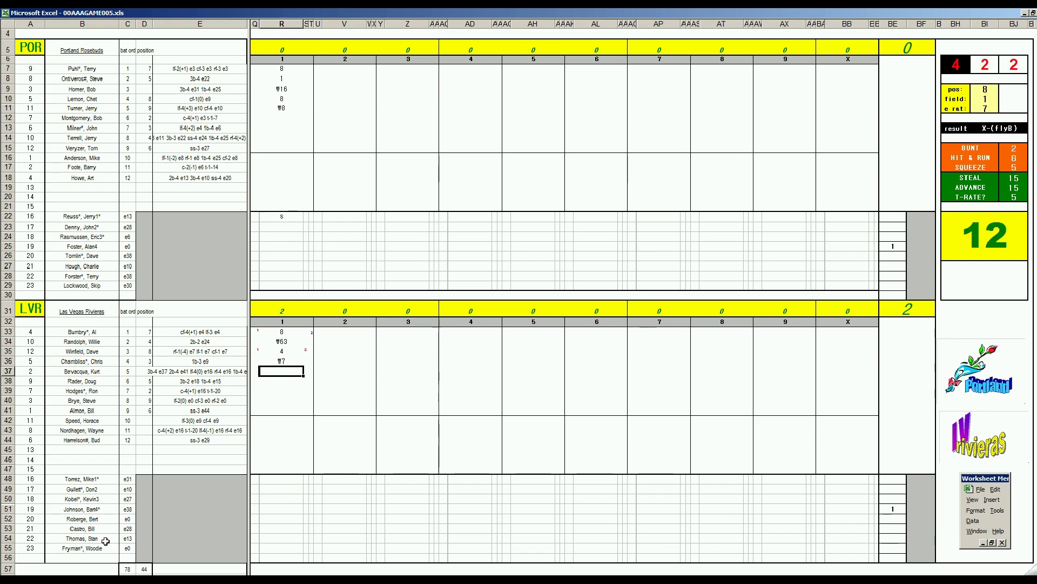
# - Set the fielding lookup to pos 2, field 4 and e rat 3, and record ₩2 in R37 for Las Vegas's fifth batter
pyautogui.hotkey('ctrl', 'x')
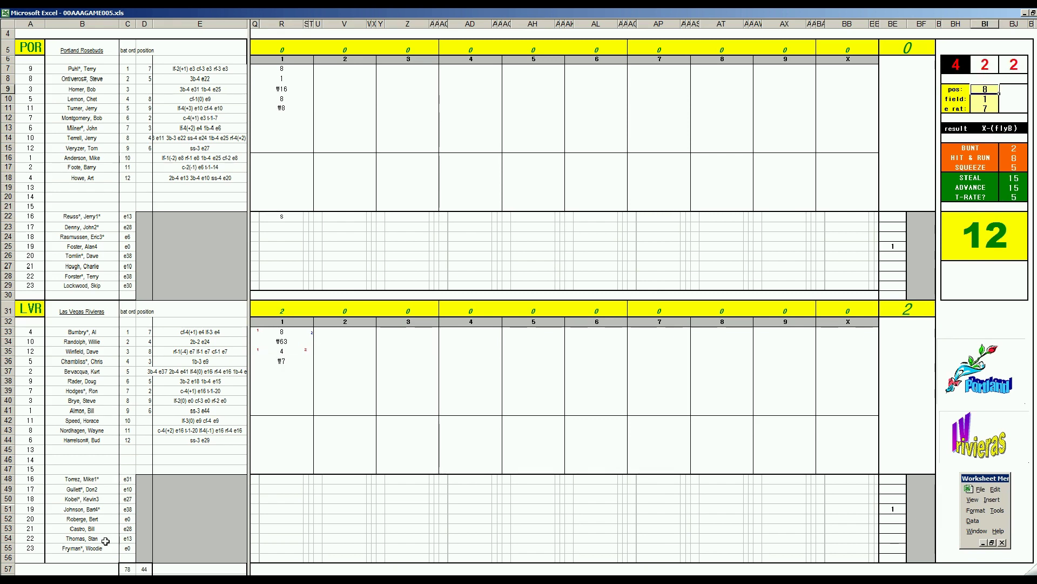
pyautogui.press('Return')
pyautogui.press('Return')
pyautogui.press('Return')
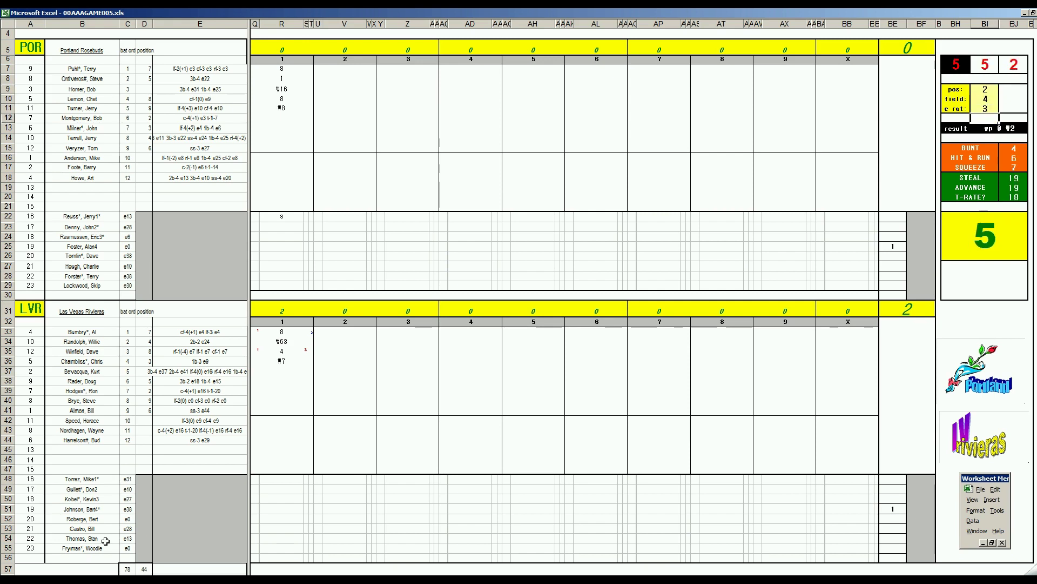
pyautogui.click(287, 373)
pyautogui.write('\\2')
# - Record Portland's inning 2 results in V12:V14 as k, 8 and ₩543
pyautogui.click(334, 117)
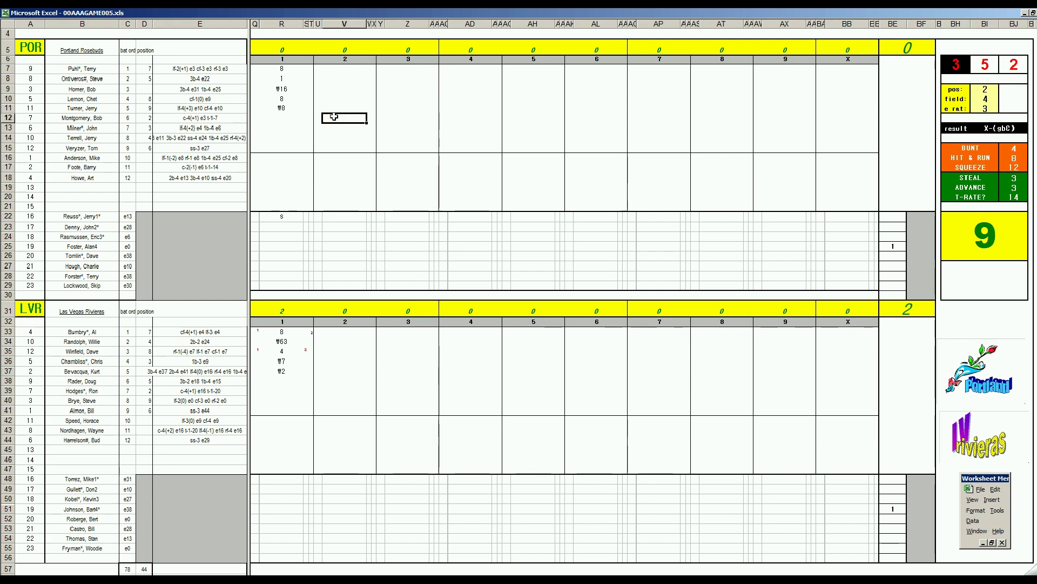
pyautogui.write('k')
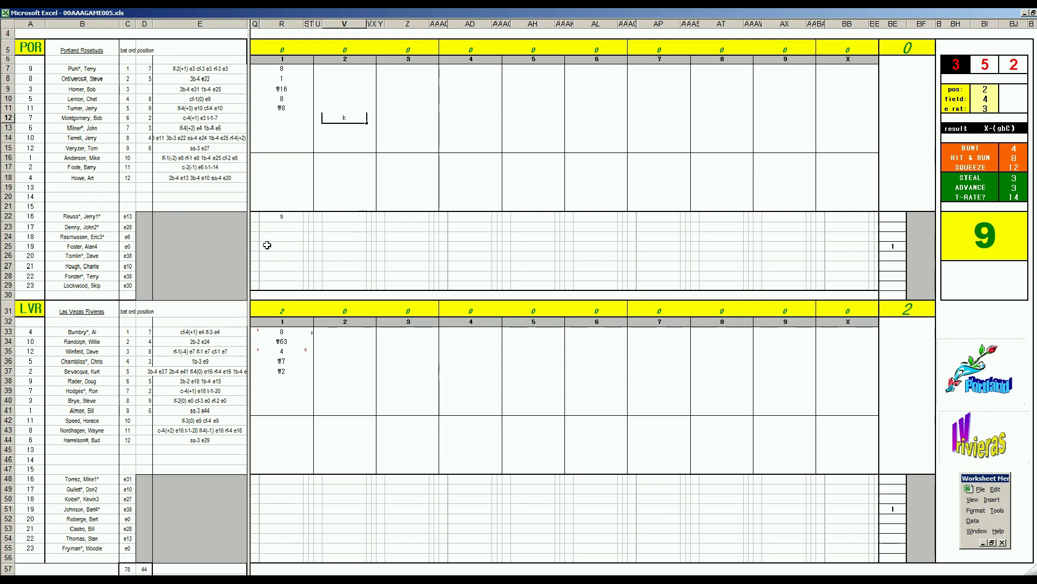
pyautogui.press('Return')
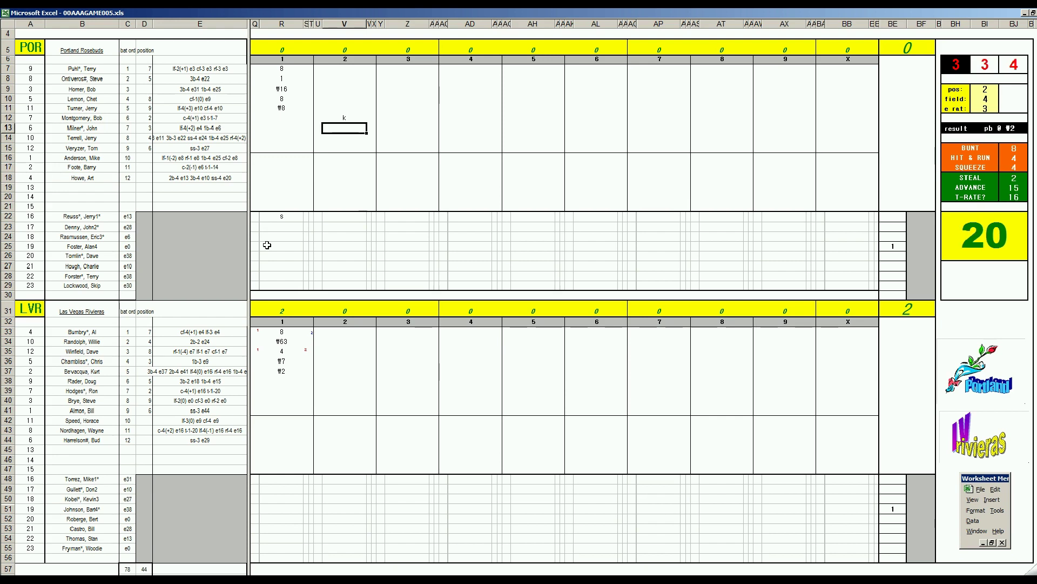
pyautogui.write('8')
pyautogui.press('Return')
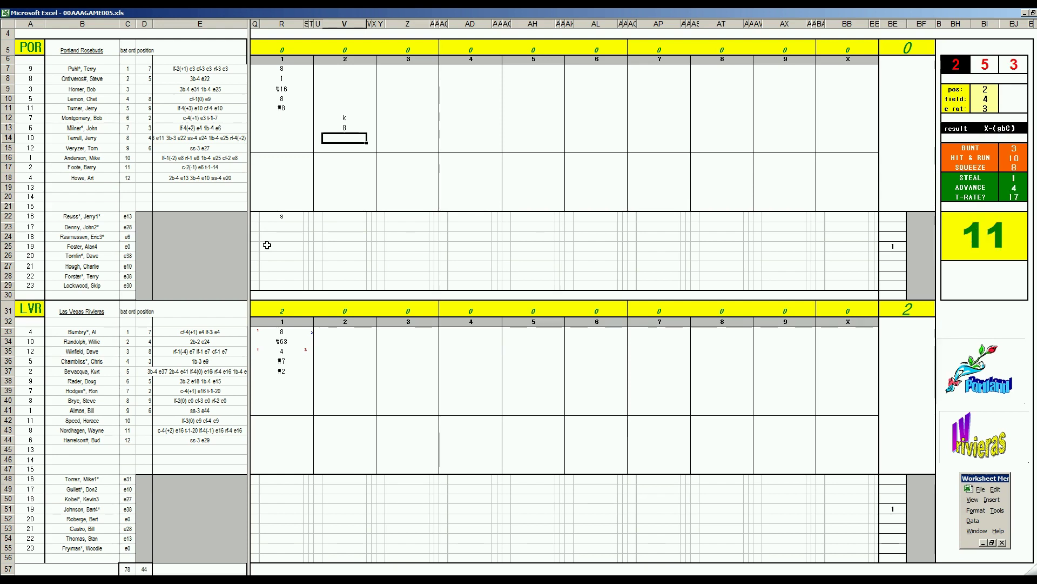
pyautogui.write('\\543')
# - Record ₩4 in V38 for Las Vegas's leadoff batter of inning 2
pyautogui.click(335, 381)
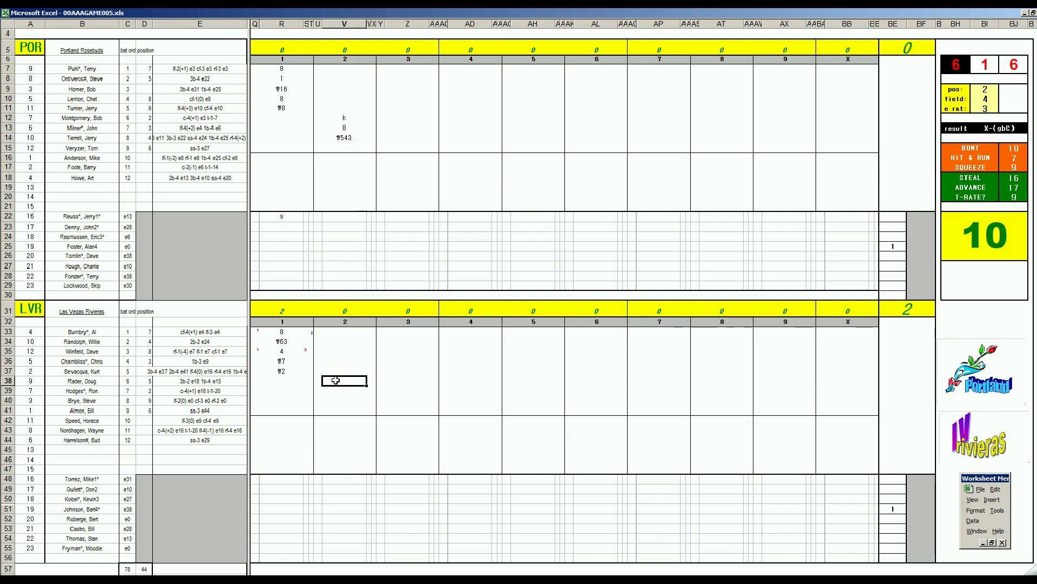
pyautogui.write('\\4')
pyautogui.press('Return')
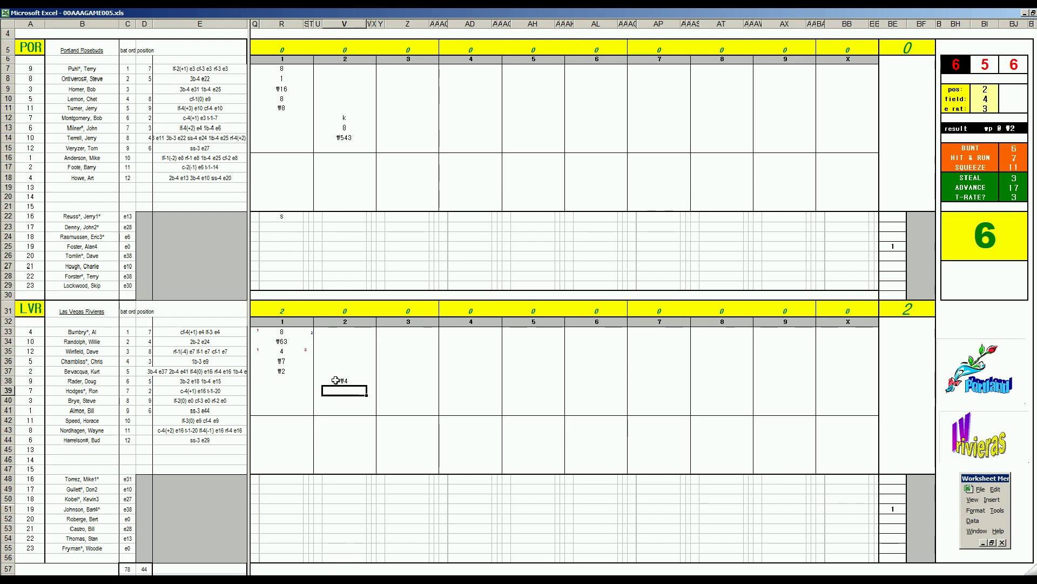
# - Set the fielding lookup to pos 6 and field 3, and record 1 in V39 for Las Vegas
pyautogui.hotkey('ctrl', 'p')
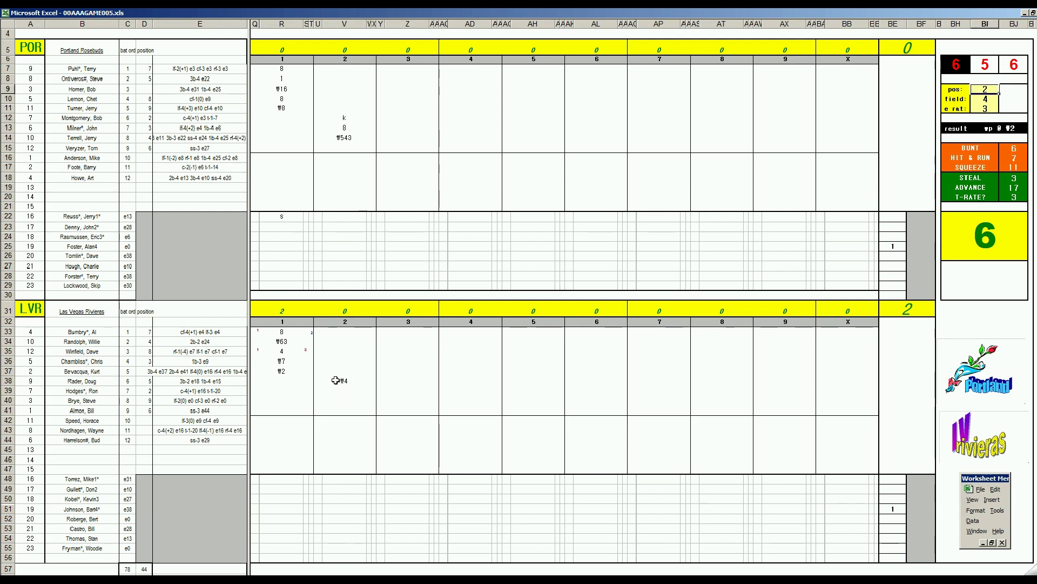
pyautogui.write('6')
pyautogui.press('Return')
pyautogui.write('3')
pyautogui.press('Return')
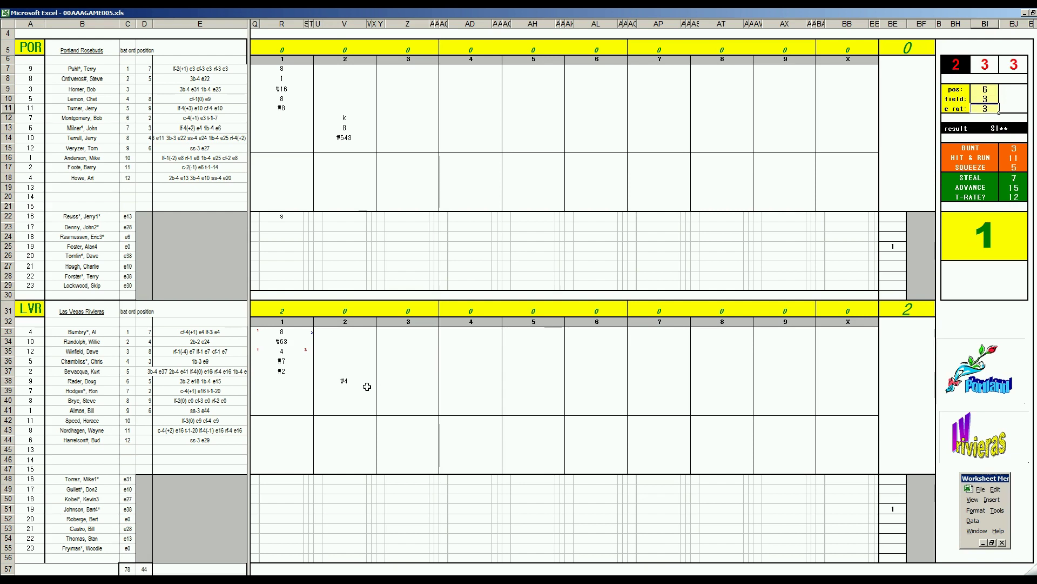
pyautogui.click(354, 387)
pyautogui.press('Return')
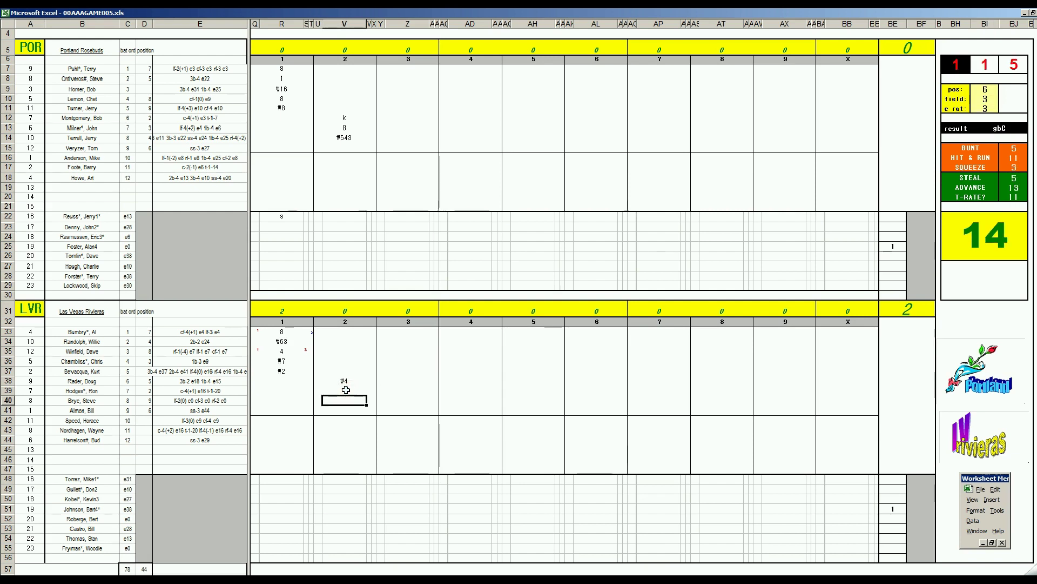
# - Record k in V40 and V41 for Las Vegas's last two batters of inning 2
pyautogui.write('k')
pyautogui.hotkey('ctrl', 'Return')
pyautogui.press('Return')
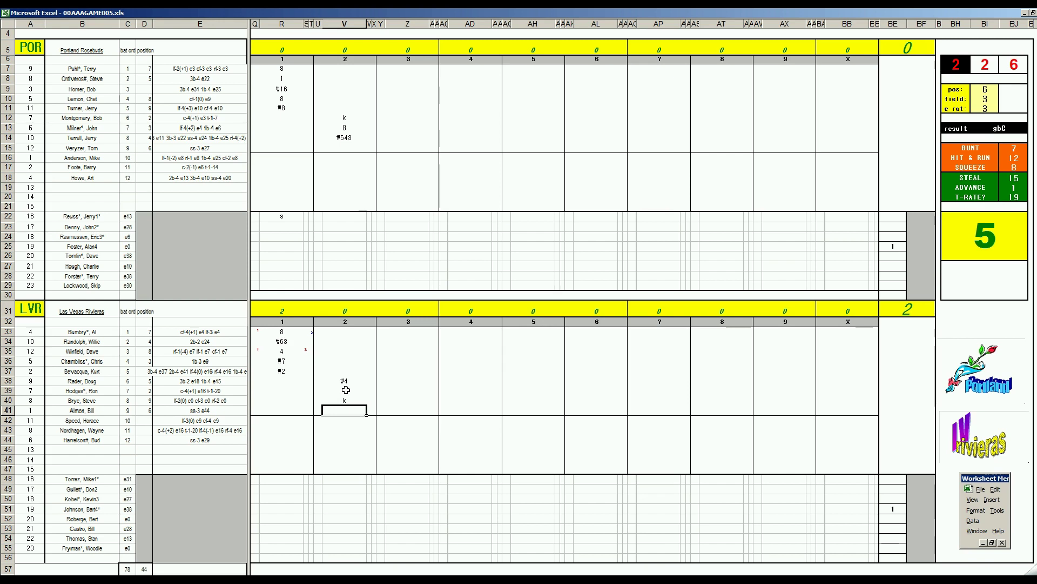
pyautogui.write('k')
# - Record Portland's first two inning 3 results as ₩63 in Z15 and 8 in Z7
pyautogui.click(396, 147)
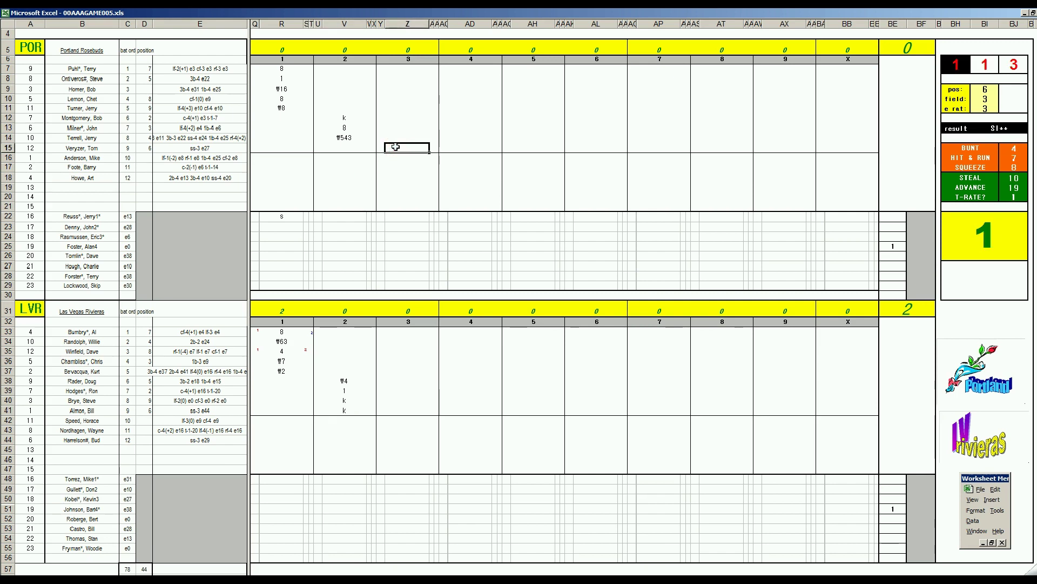
pyautogui.write('\\63')
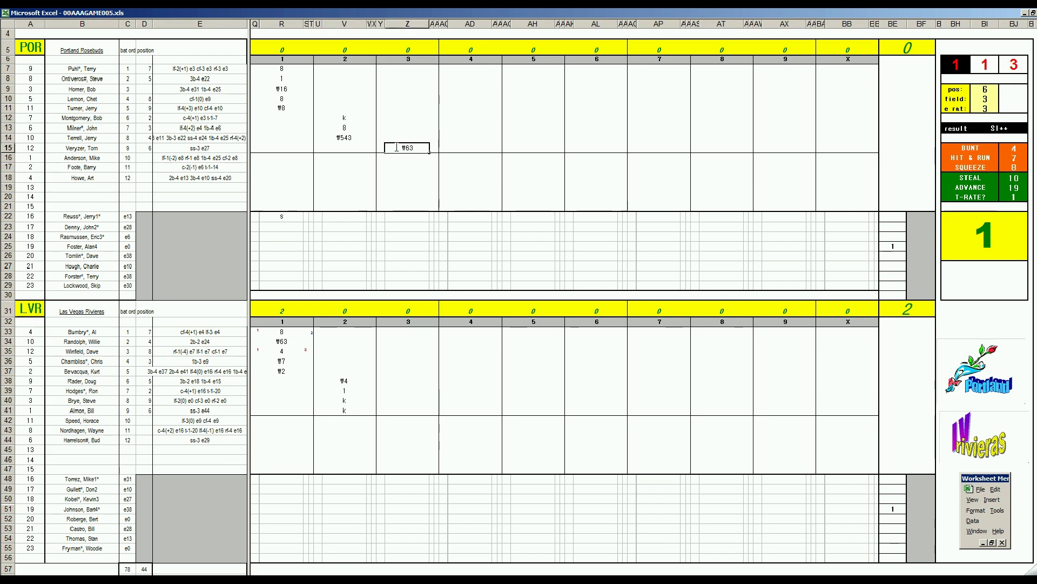
pyautogui.click(409, 69)
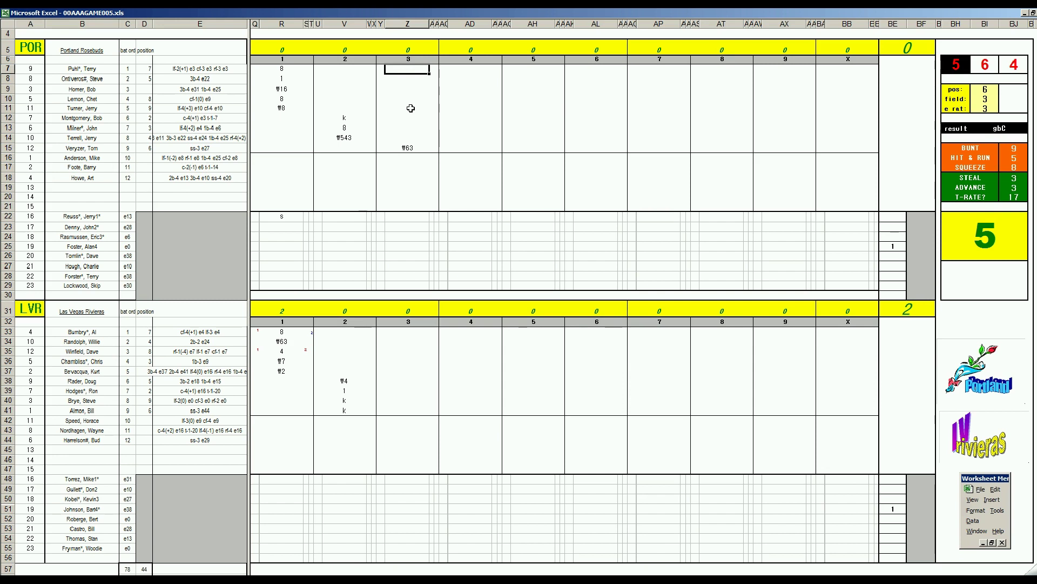
pyautogui.write('8')
pyautogui.press('Return')
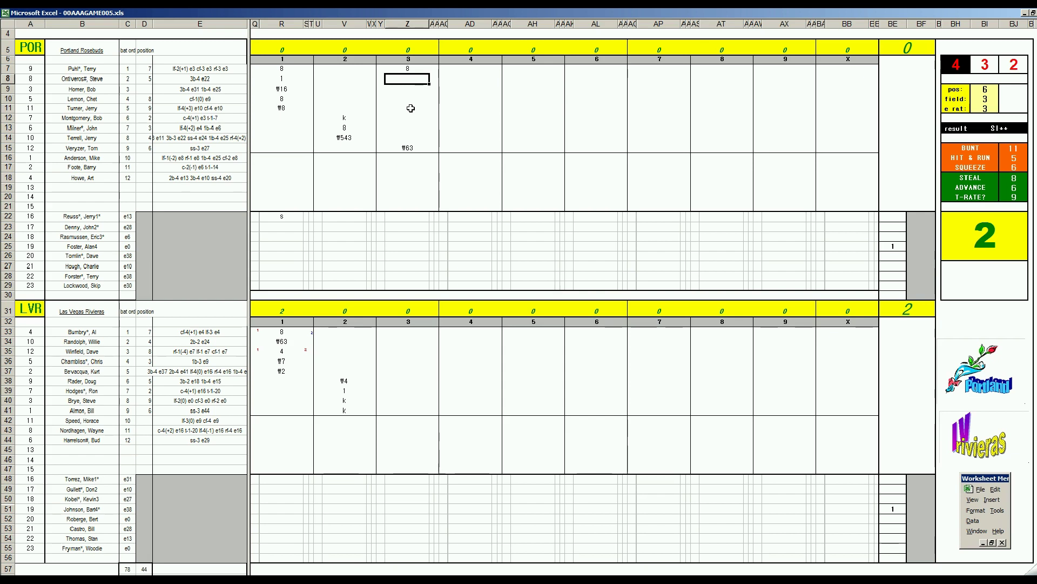
# - Set the fielding lookup to pos 6 with e rat 44, and record ₩63 in Z8 for Portland
pyautogui.hotkey('ctrl', 'p')
pyautogui.write('6')
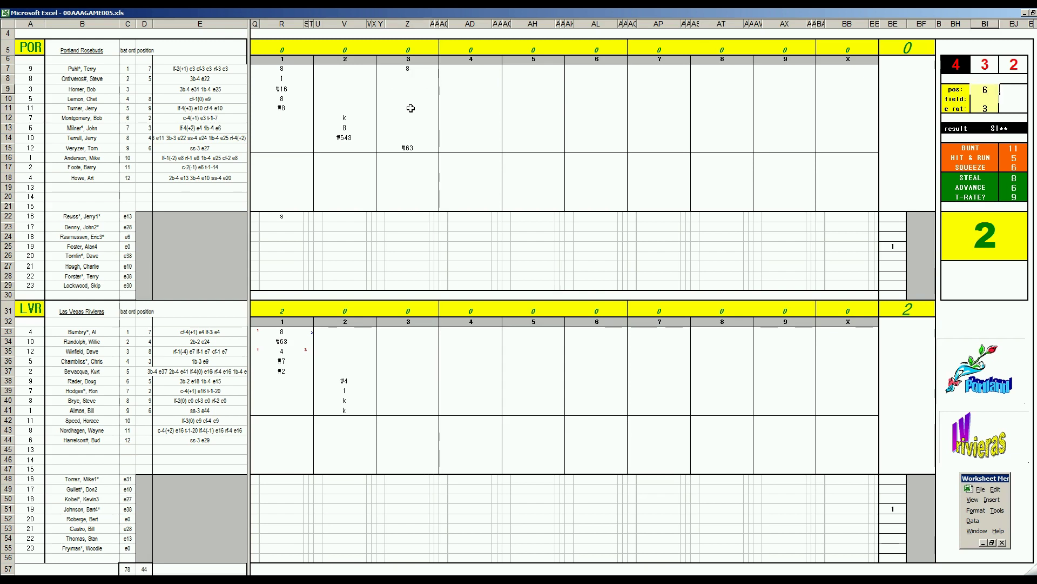
pyautogui.press('Return')
pyautogui.press('Return')
pyautogui.write('44')
pyautogui.press('Return')
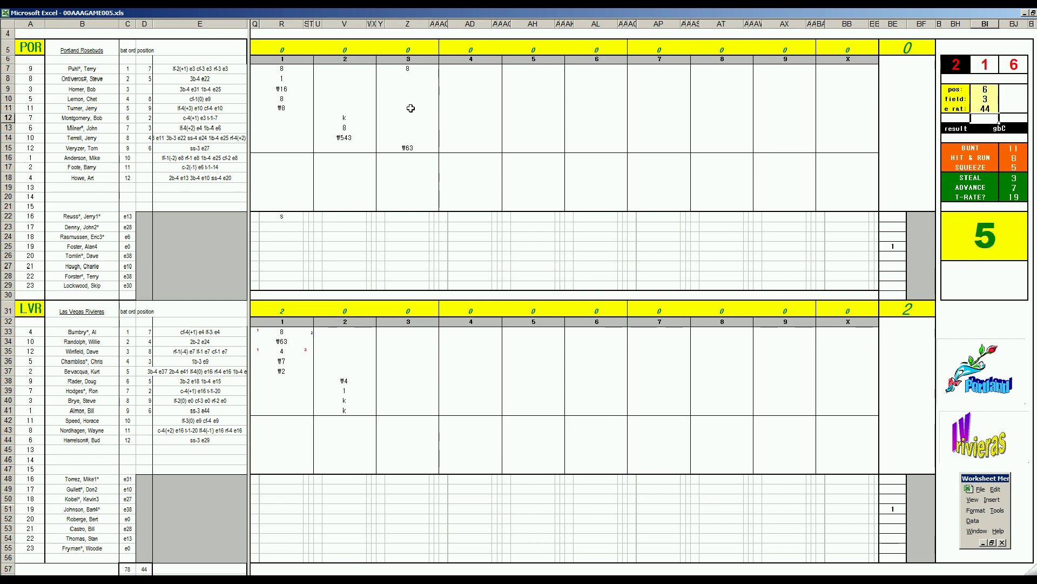
pyautogui.click(408, 78)
pyautogui.write('\\63')
pyautogui.press('Return')
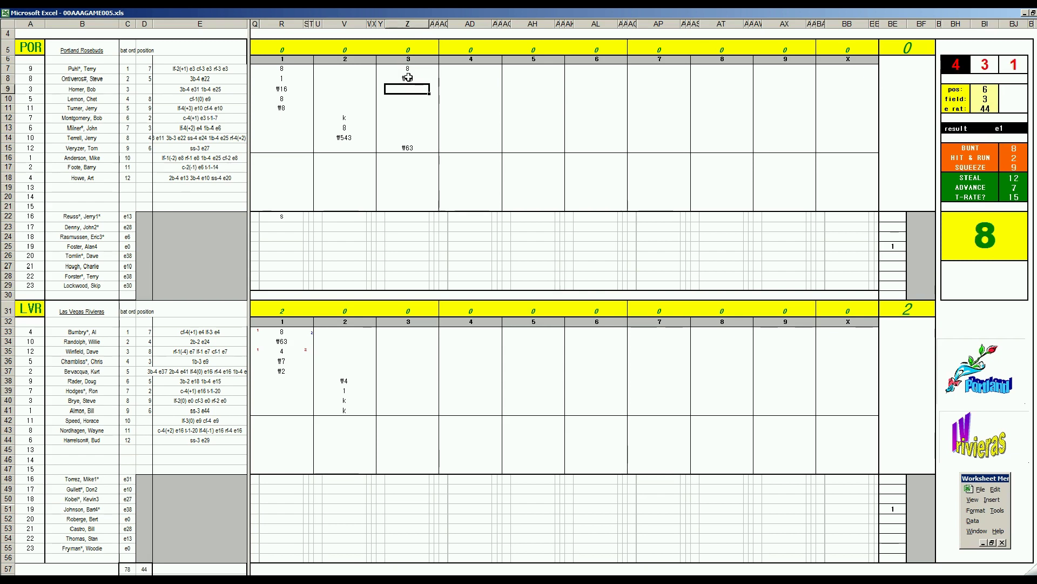
# - Set the fielding lookup to pos 8 and field 1, and record ₩8 in Z9 for Portland
pyautogui.press('Tab')
pyautogui.write('8')
pyautogui.press('Return')
pyautogui.write('1')
pyautogui.press('Return')
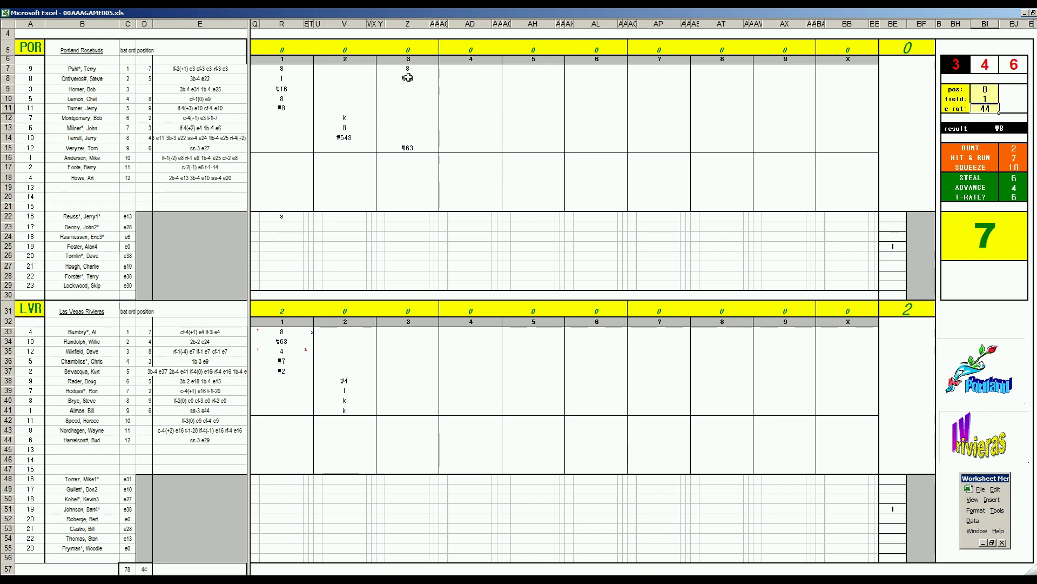
pyautogui.click(412, 87)
pyautogui.write('\\8')
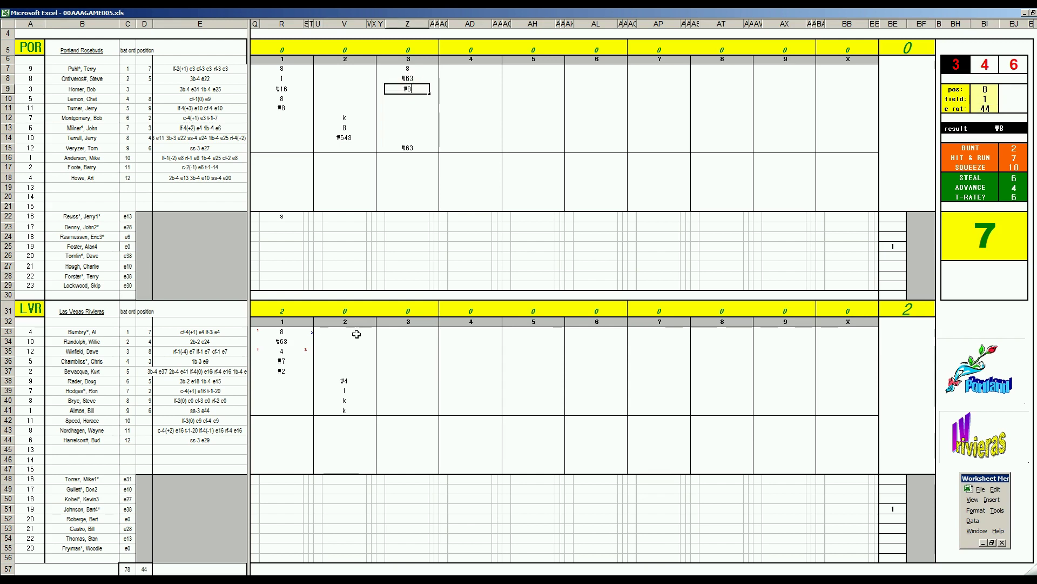
# - Set the fielding lookup to pos 6, field 3 and e rat 27, and record 1 in Z33 for Las Vegas in inning 3
pyautogui.click(412, 333)
pyautogui.press('F9')
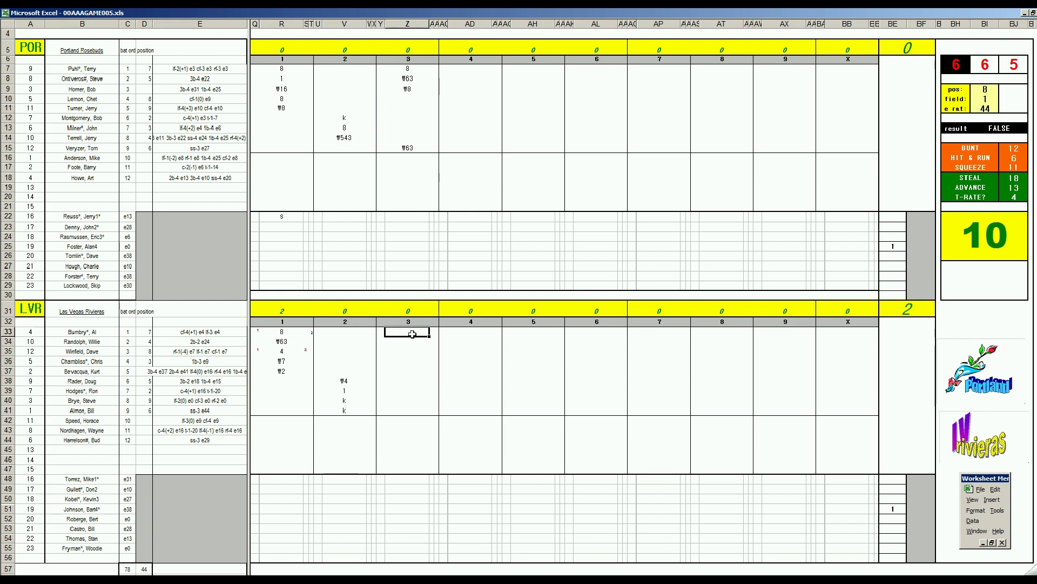
pyautogui.press('F9')
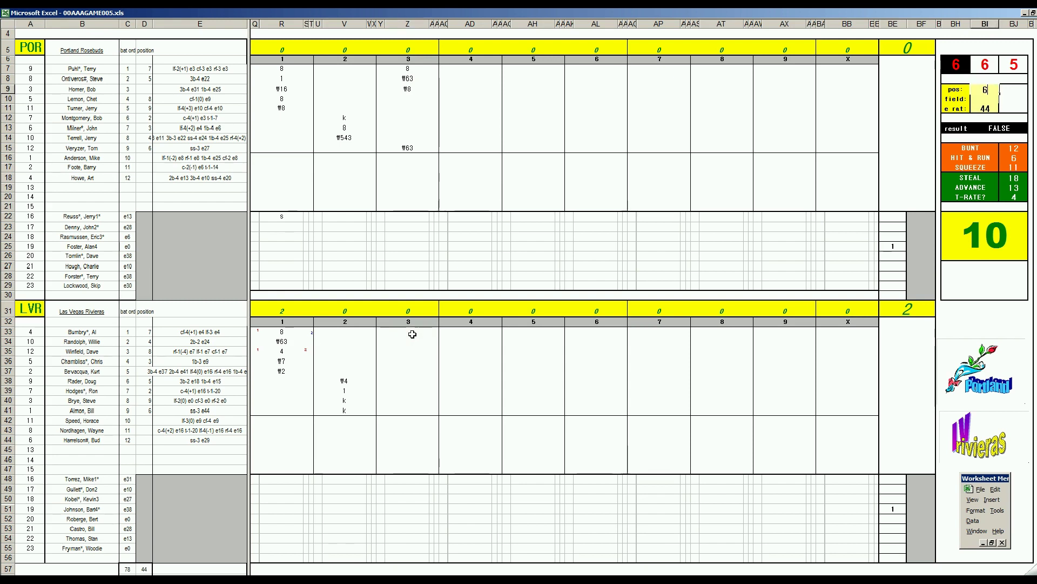
pyautogui.press('F9')
pyautogui.press('Down')
pyautogui.press('Down')
pyautogui.press('F9')
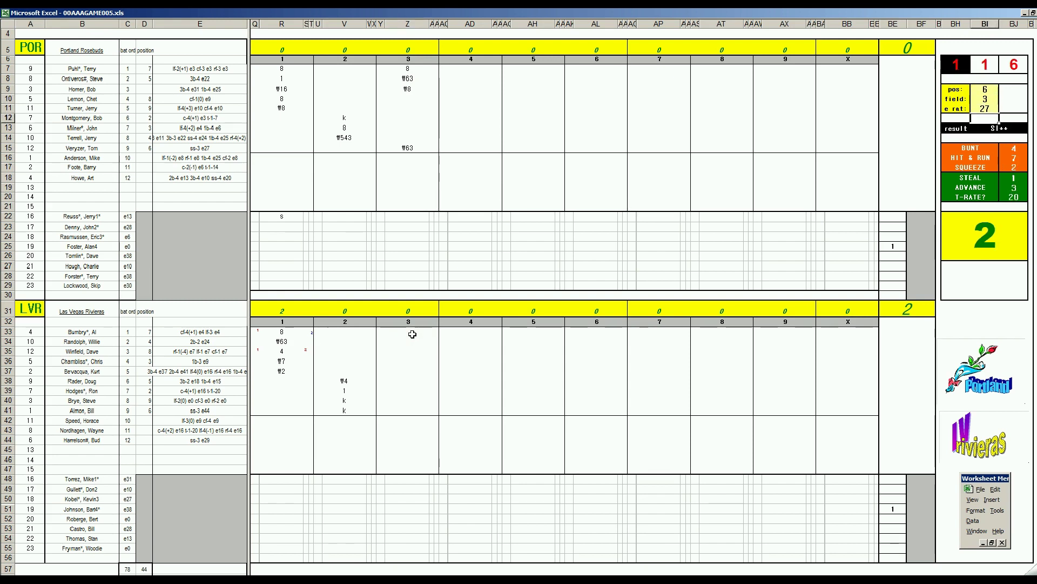
pyautogui.click(413, 334)
pyautogui.write('1')
pyautogui.press('Return')
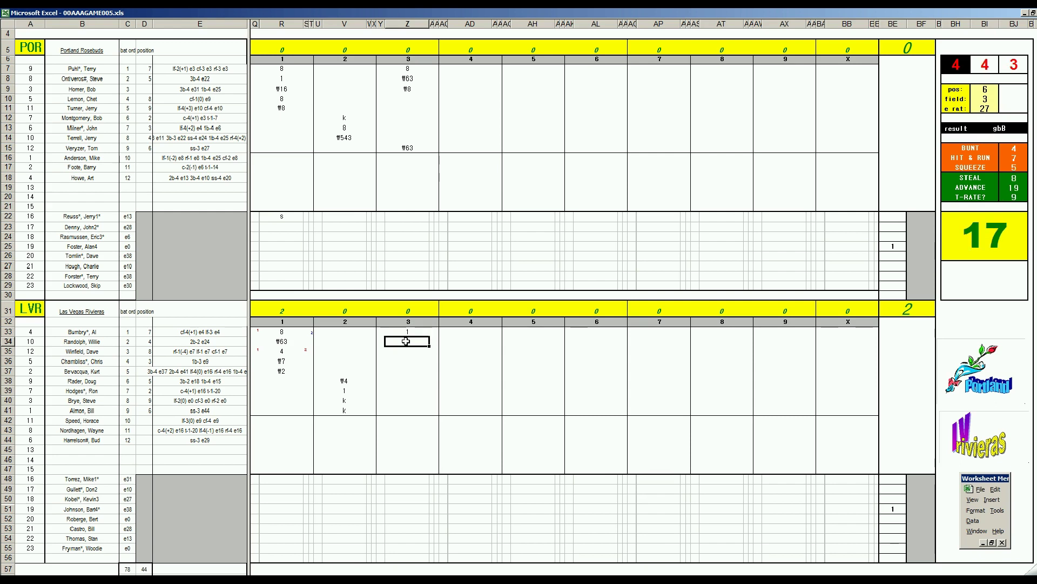
# - Set the fielding lookup to pos 4, and record 1 in Z34 for Las Vegas's second batter
pyautogui.write('4')
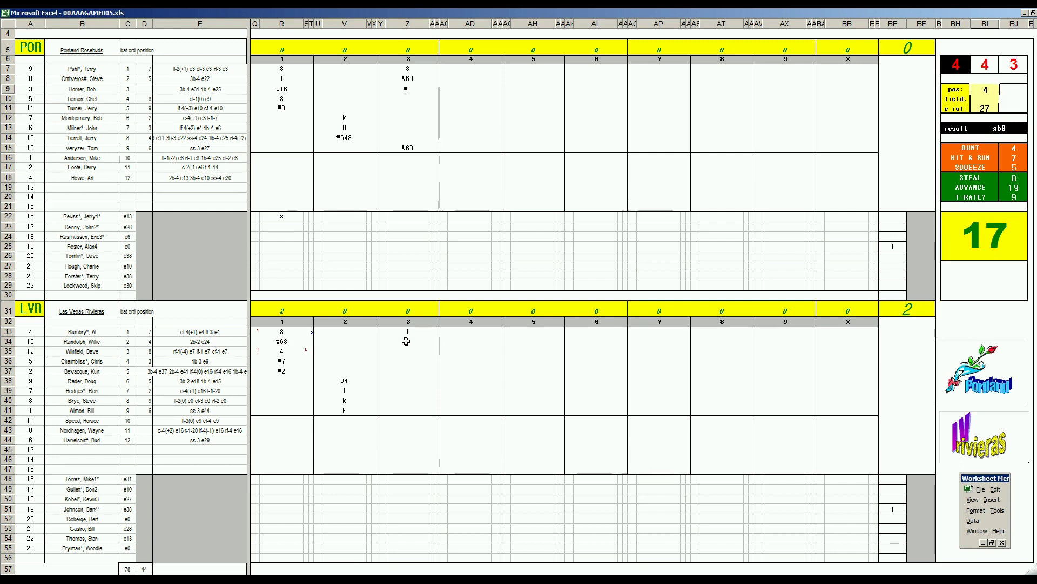
pyautogui.press('Return')
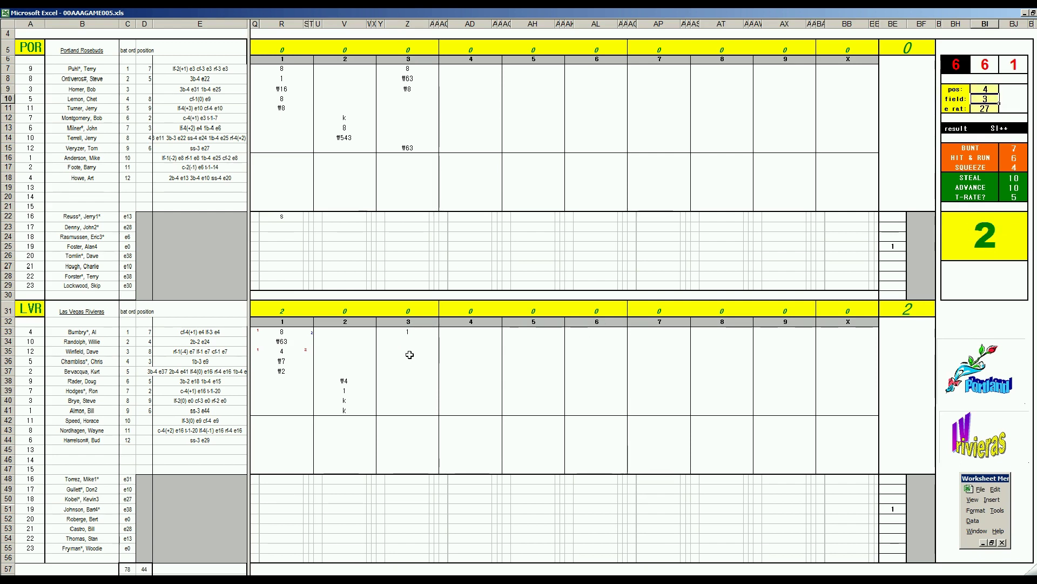
pyautogui.click(413, 338)
pyautogui.write('1')
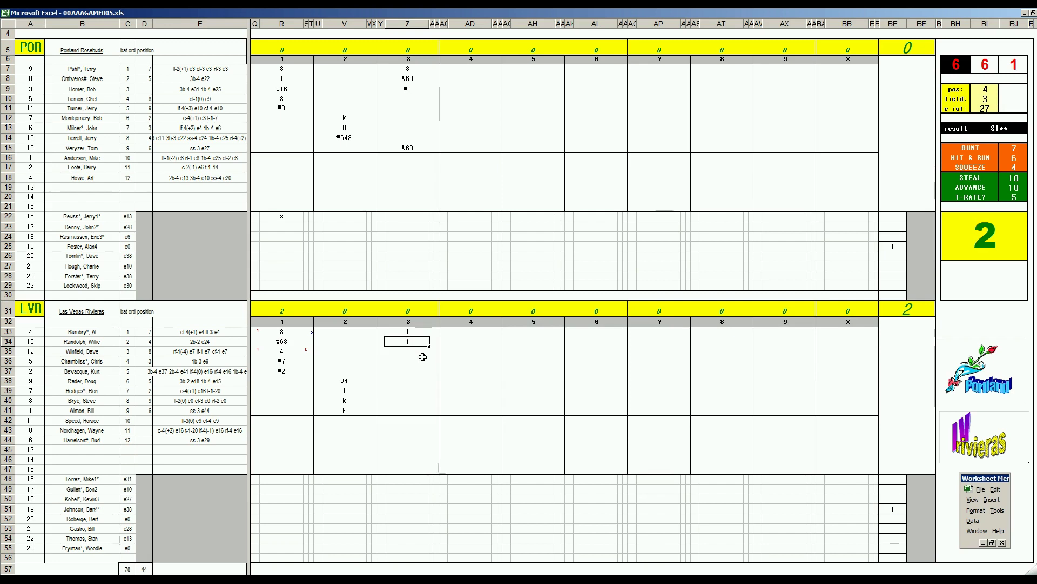
pyautogui.press('Return')
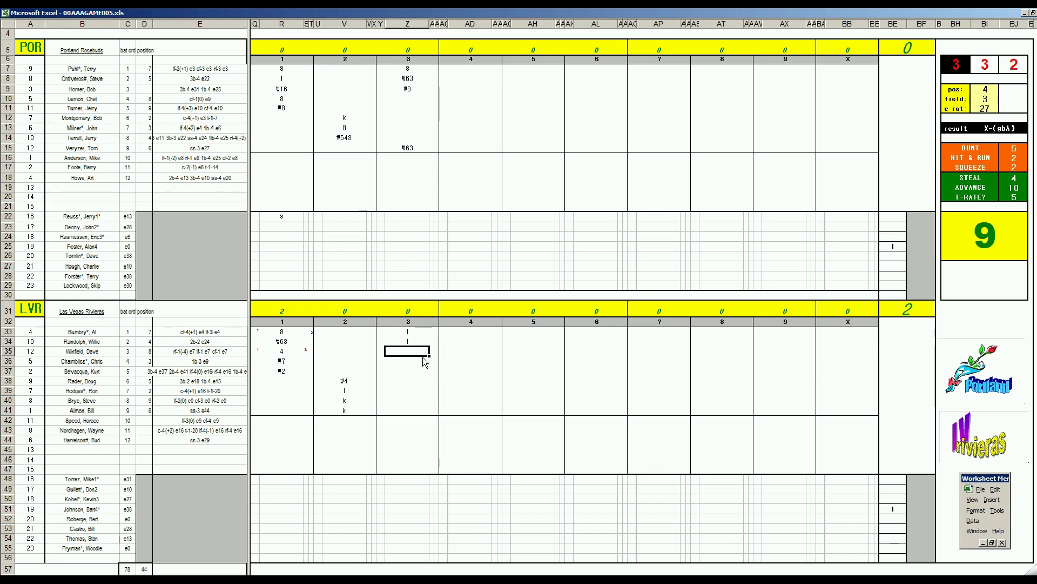
# - Record Las Vegas's next three inning 3 results in Z35:Z37 as 8, ₩4 and 1
pyautogui.write('8')
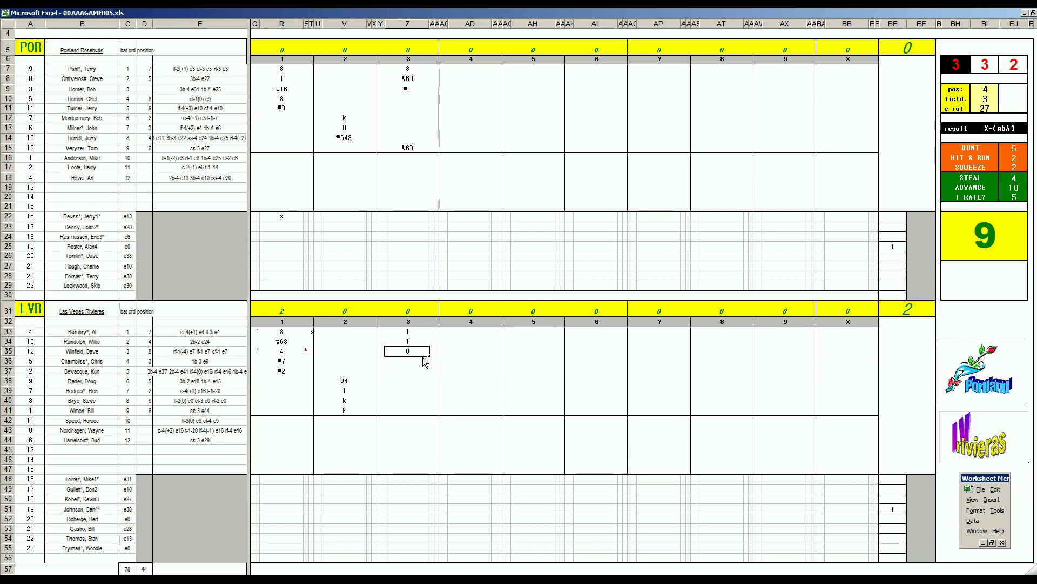
pyautogui.press('Return')
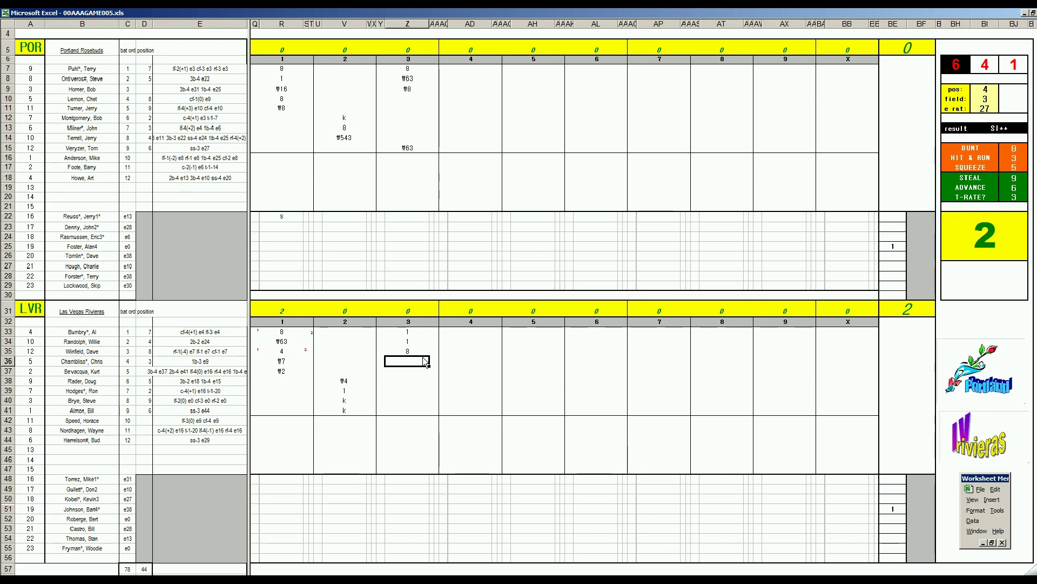
pyautogui.write('f4')
pyautogui.press('Return')
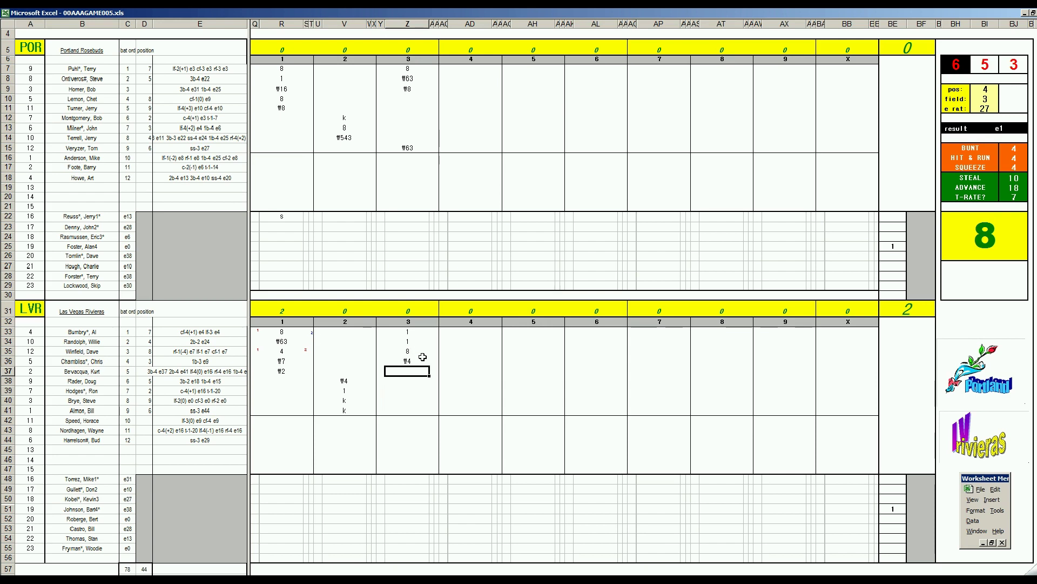
pyautogui.write('1')
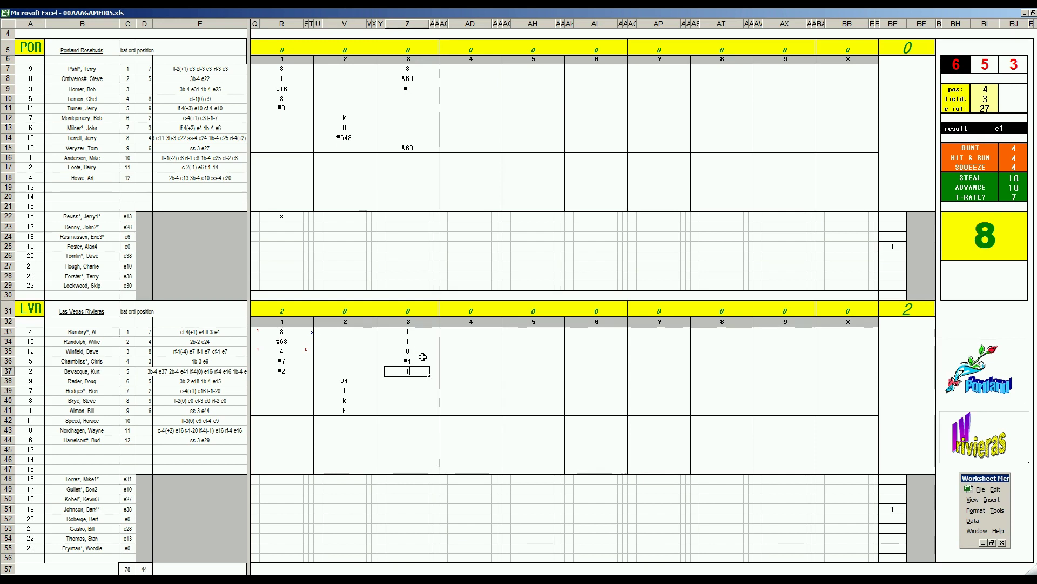
pyautogui.press('Return')
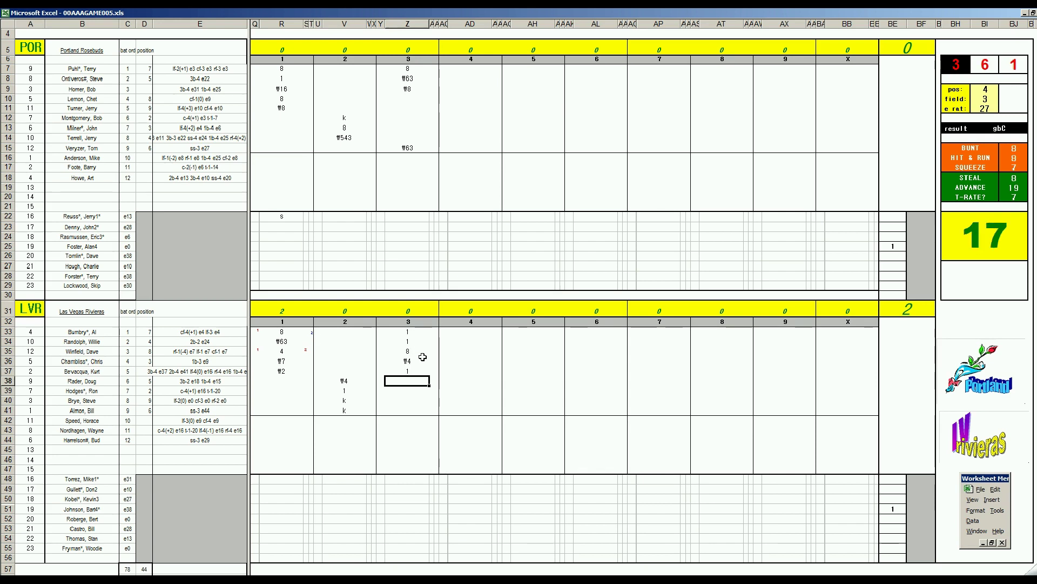
# - Score 1 in Y33 and Y34 for the Las Vegas runners, and enter 2 beside the fifth batter's result in AA37
pyautogui.press('Up')
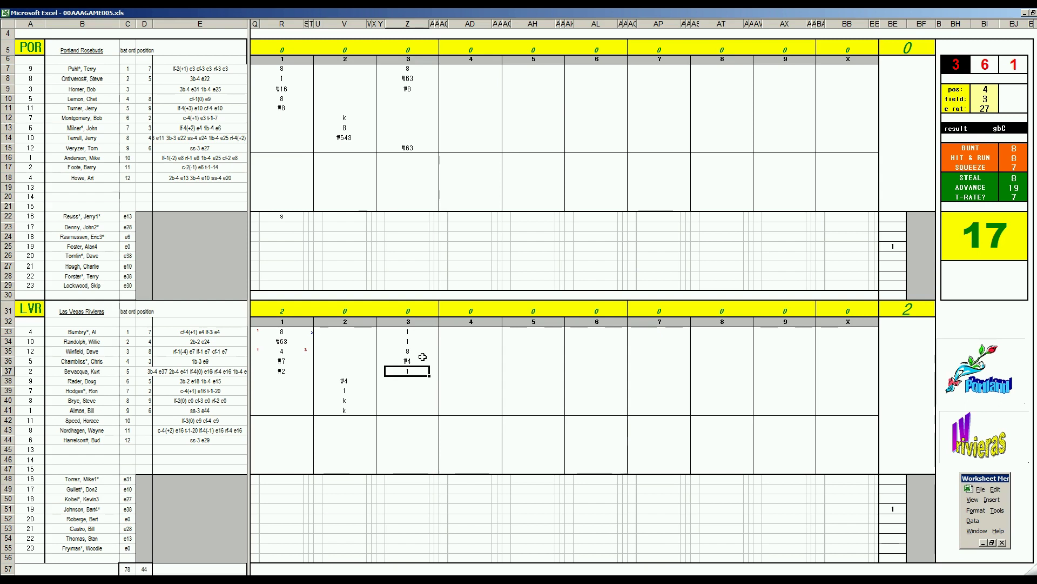
pyautogui.hotkey('ctrl', 'r')
pyautogui.write('1')
pyautogui.press('Down')
pyautogui.write('1')
pyautogui.press('Right')
pyautogui.press('Down')
pyautogui.press('Down')
pyautogui.press('Down')
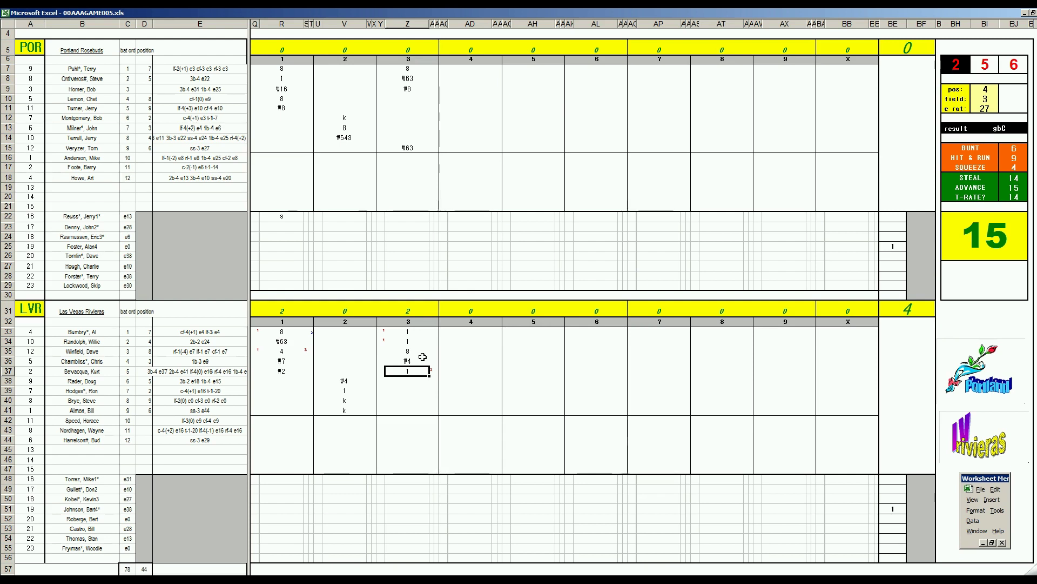
pyautogui.press('Return')
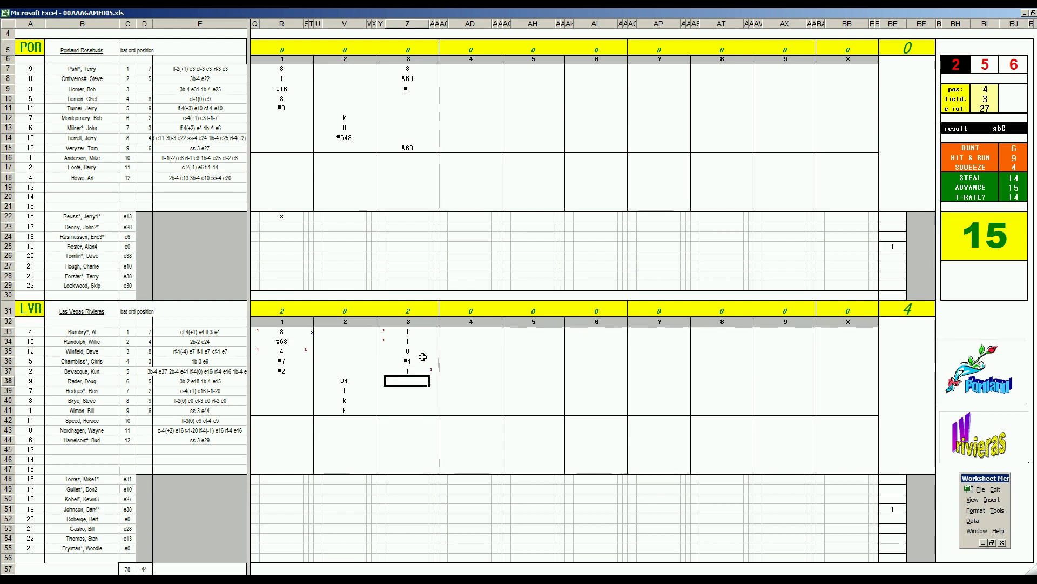
# - Record 8 in Z38 for Las Vegas's sixth batter in inning 3
pyautogui.press('Up')
pyautogui.press('Down')
pyautogui.press('Up')
pyautogui.press('Down')
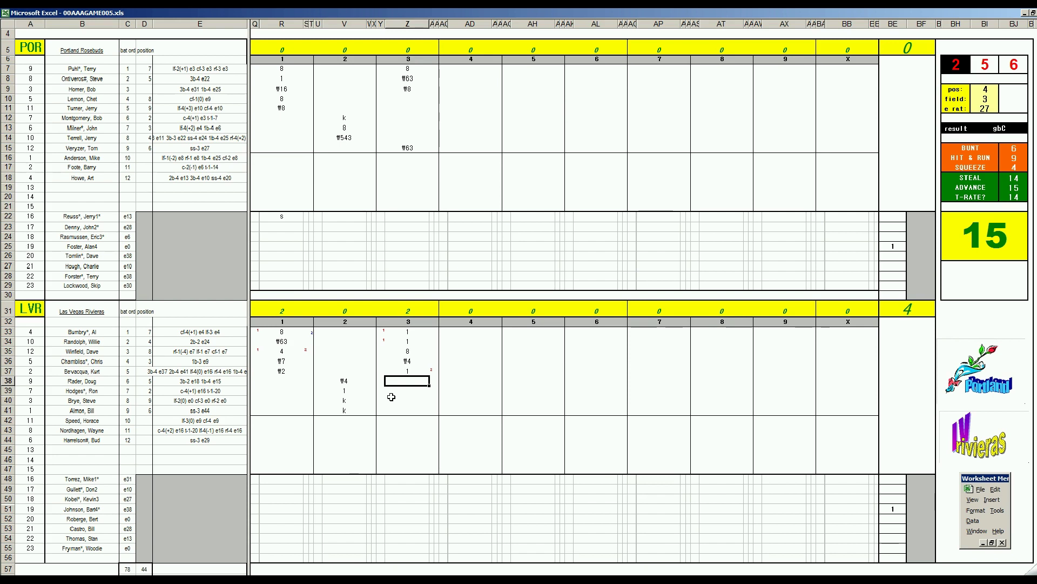
pyautogui.write('8')
pyautogui.press('Return')
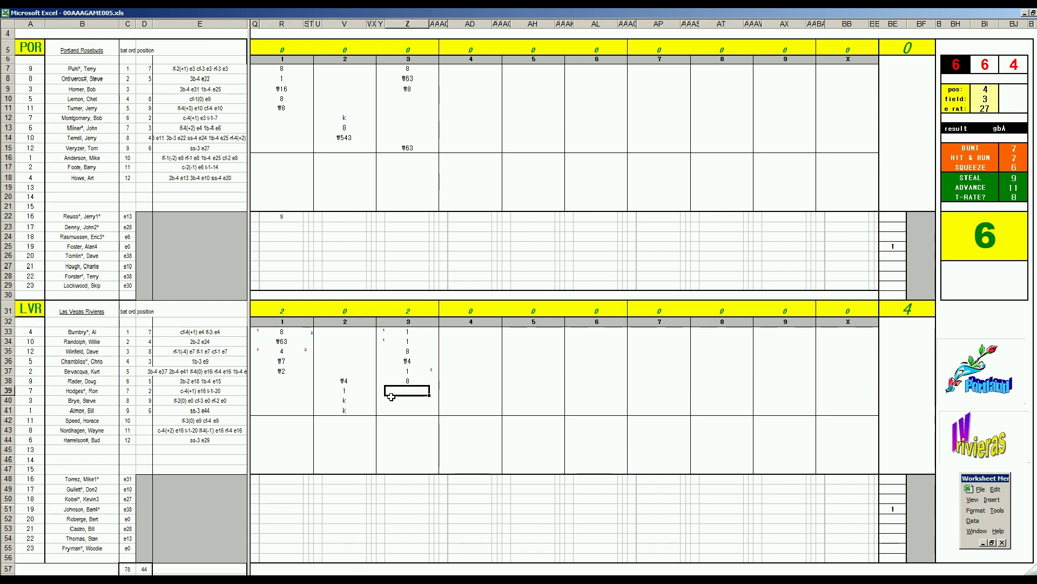
# - Set the fielding lookup to pos 2, field 4 and error rating 3
pyautogui.hotkey('ctrl', 'p')
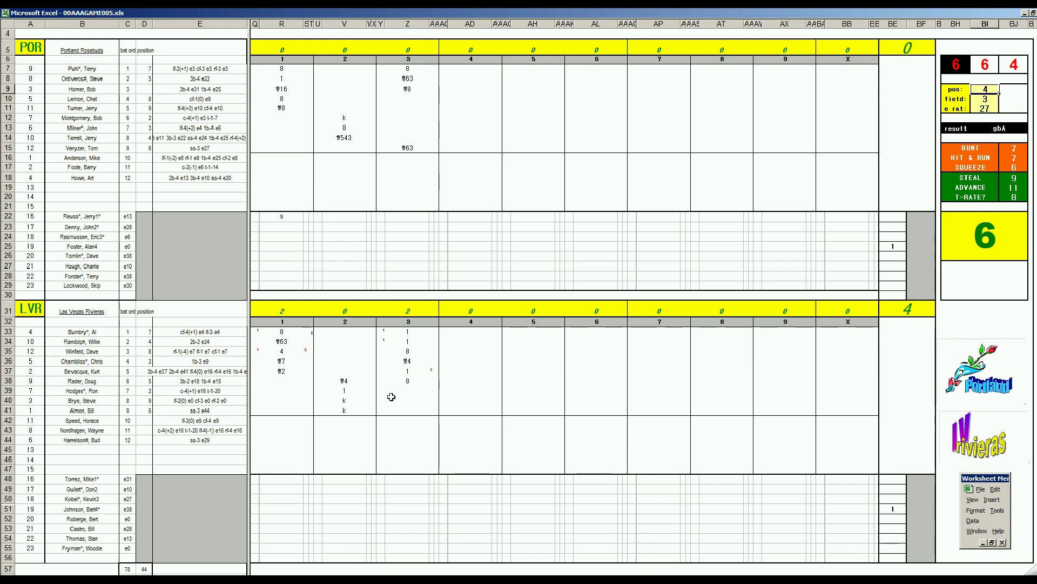
pyautogui.write('2')
pyautogui.press('Return')
pyautogui.write('4')
pyautogui.press('Return')
pyautogui.write('3')
pyautogui.press('Return')
# - Record ₩p2 in Z39 for Las Vegas's seventh batter and score 1 in Y35 for the runner
pyautogui.click(411, 387)
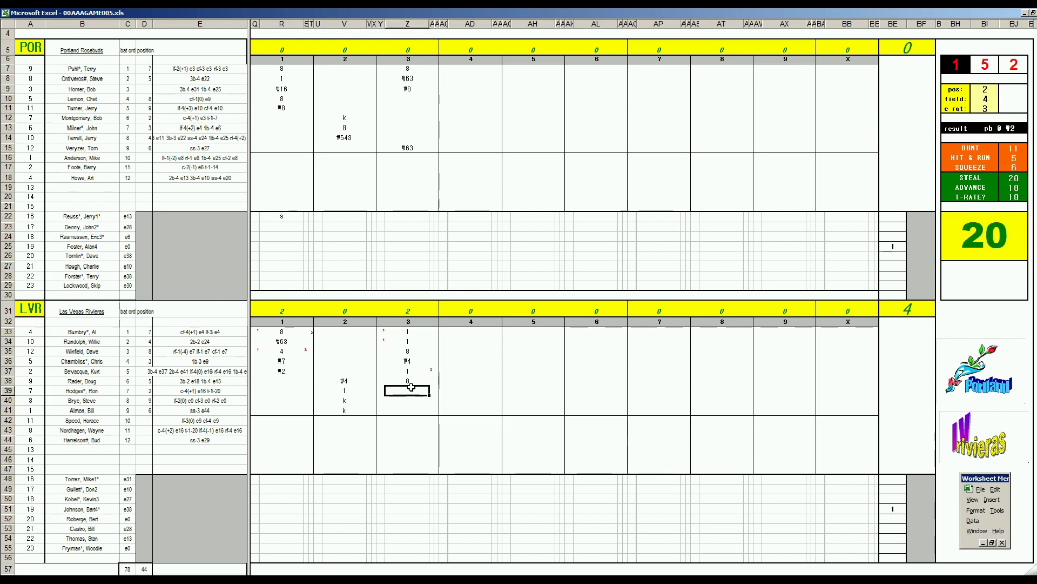
pyautogui.write('#p')
pyautogui.write('2')
pyautogui.press('Up')
pyautogui.press('Up')
pyautogui.press('Up')
pyautogui.press('Up')
# - Enter e2 in Z48 for inning 3 on the first Las Vegas pitcher's row
pyautogui.press('Down')
pyautogui.press('Down')
pyautogui.press('Down')
pyautogui.press('Down')
pyautogui.press('Down')
pyautogui.press('Down')
pyautogui.press('Down')
pyautogui.press('Down')
pyautogui.press('Down')
pyautogui.press('Down')
pyautogui.press('Down')
pyautogui.press('Down')
pyautogui.press('Down')
pyautogui.write('e2')
# - Record ₩53 in Z40 for Las Vegas's eighth batter in inning 3
pyautogui.press('Up')
pyautogui.press('Up')
pyautogui.press('Up')
pyautogui.press('Up')
pyautogui.press('Up')
pyautogui.press('Up')
pyautogui.press('Up')
pyautogui.press('Up')
pyautogui.press('Up')
pyautogui.press('Down')
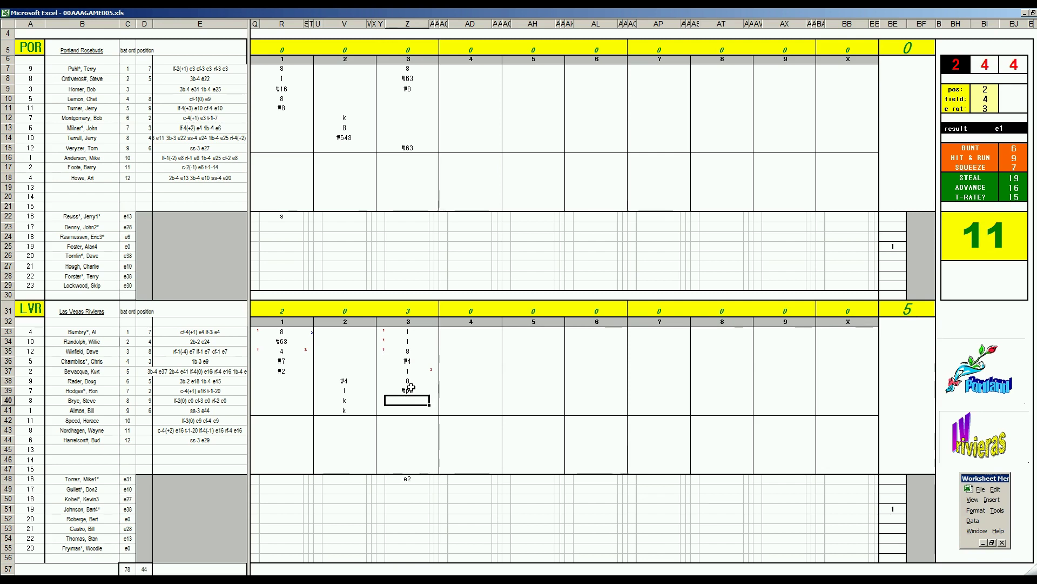
pyautogui.write('\\53')
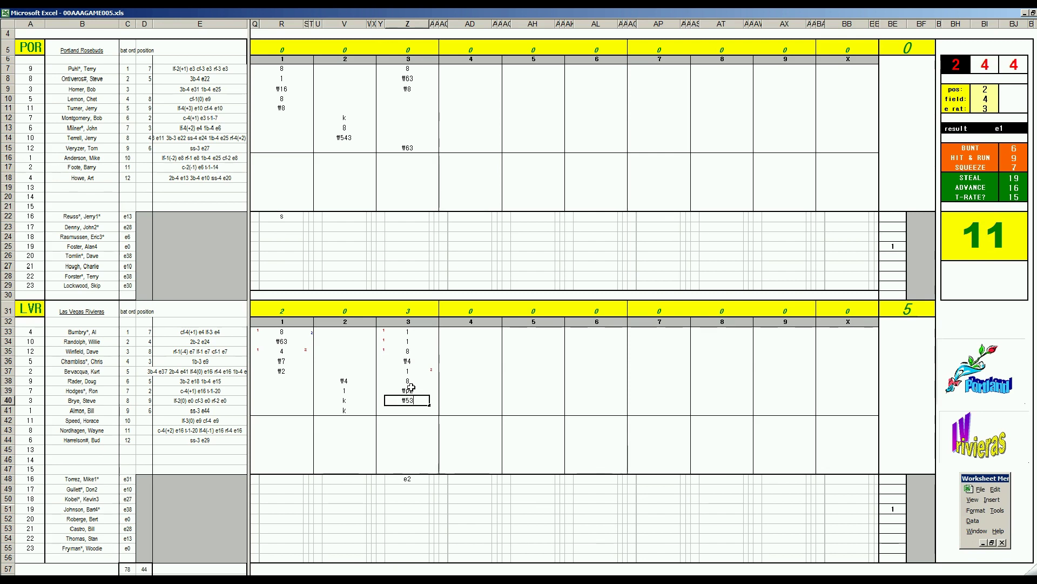
# - Record 1 in AD10 for Portland's fourth batter in inning 4, and set the fielding lookup to pos 6
pyautogui.click(460, 99)
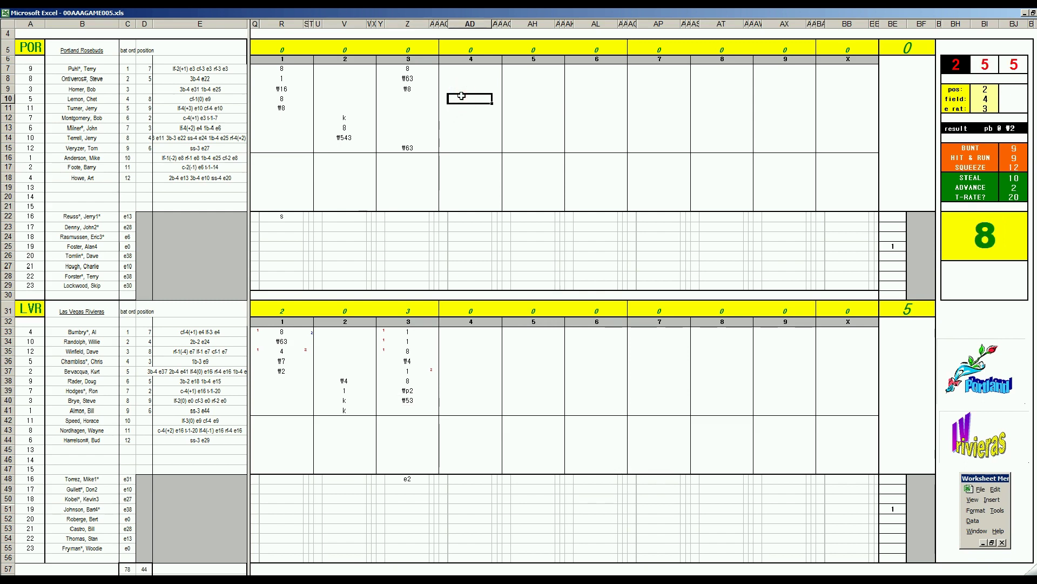
pyautogui.write('1')
pyautogui.press('Return')
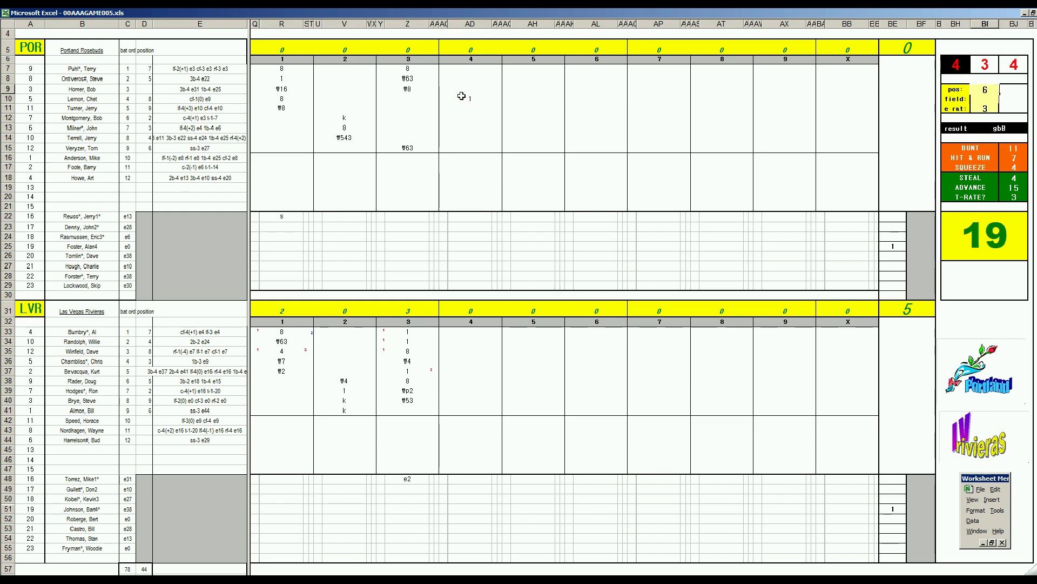
# - Record Portland's next four inning 4 results in AD11:AD14 as ₩64, 2, ₩33 and k
pyautogui.click(480, 110)
pyautogui.write('\\64')
pyautogui.press('Return')
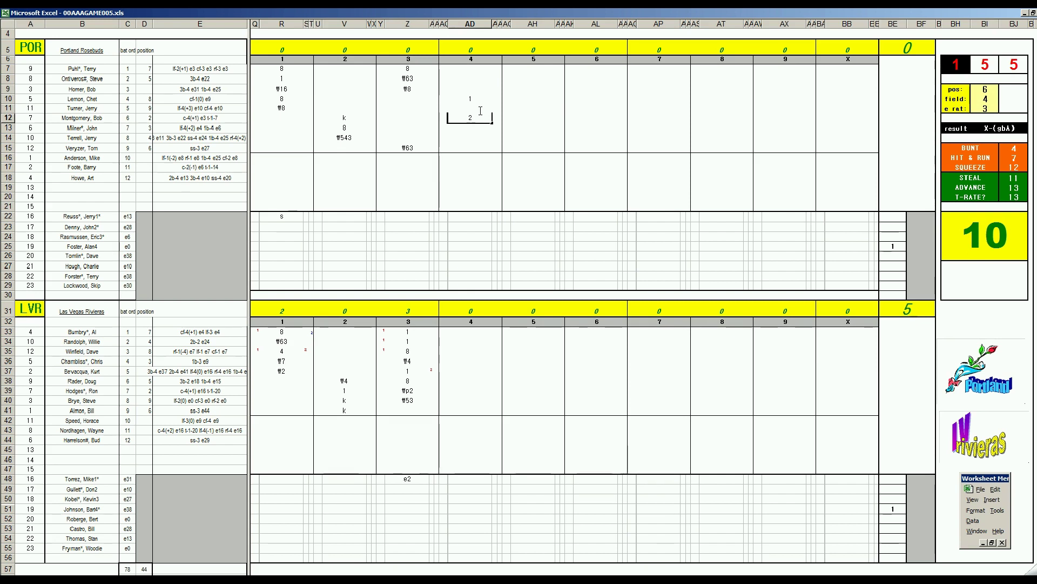
pyautogui.press('Return')
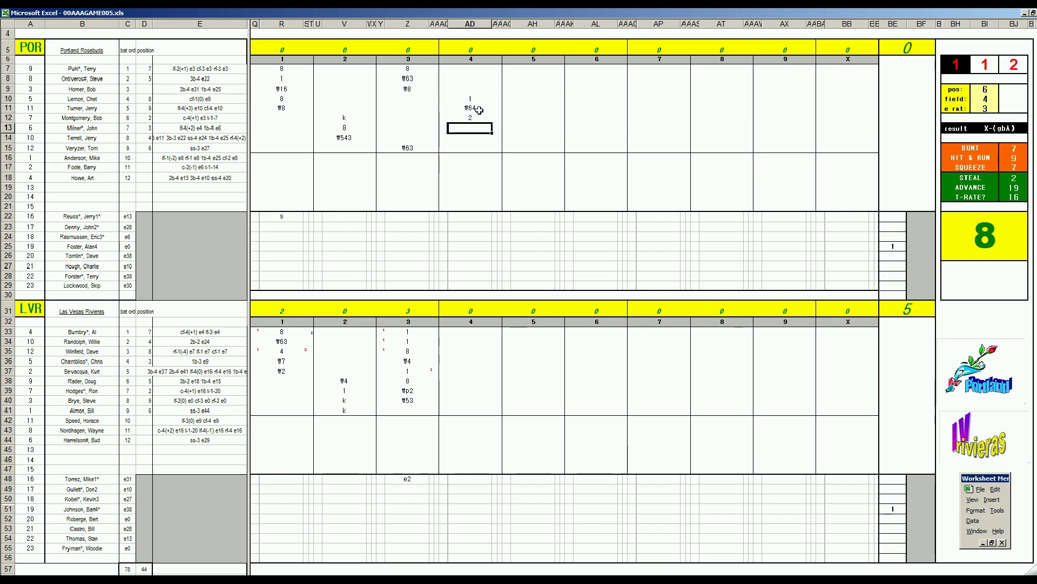
pyautogui.write('\\33')
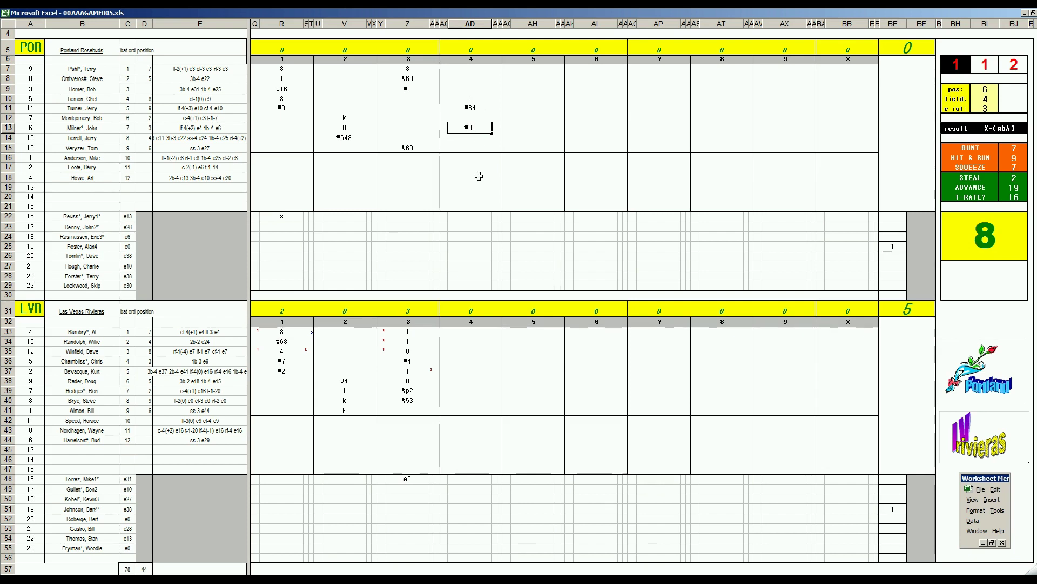
pyautogui.press('Return')
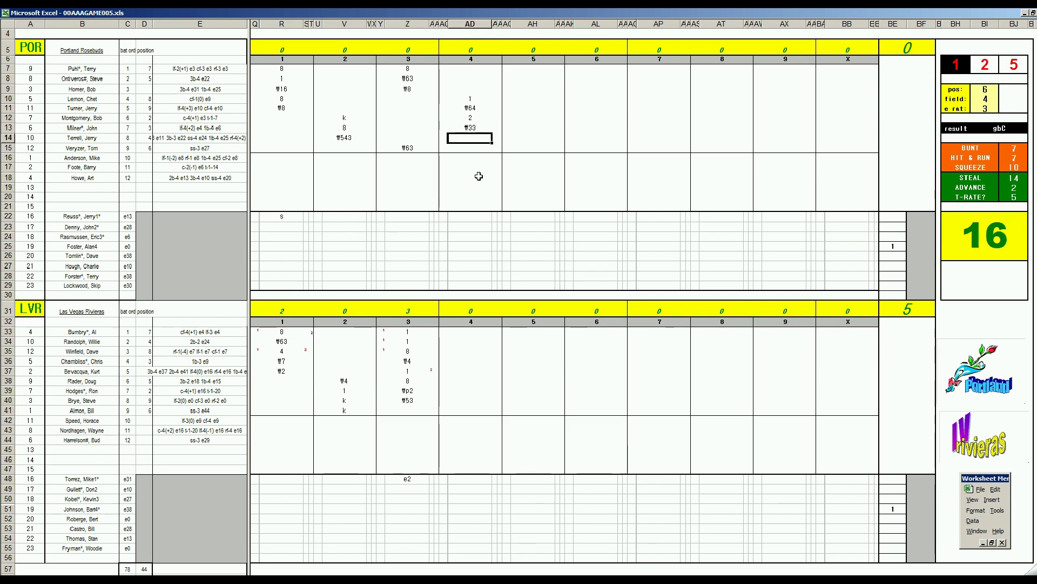
pyautogui.write('k')
# - Set the fielding lookup to pos 5, field 4 and error rating 22, and record ₩53 in AD41 for Las Vegas's ninth batter
pyautogui.click(459, 409)
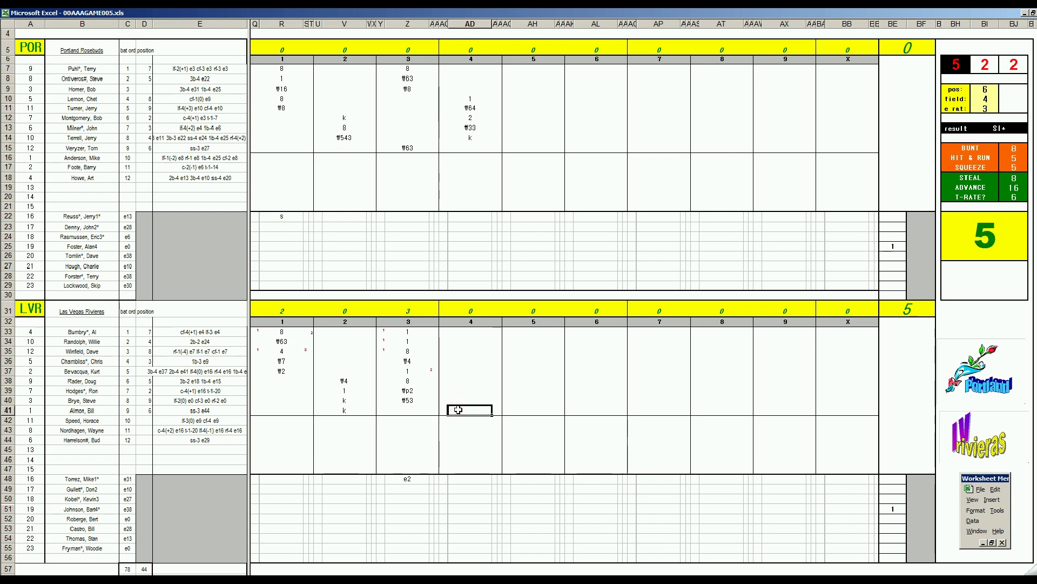
pyautogui.hotkey('ctrl', 'r')
pyautogui.write('5')
pyautogui.press('Return')
pyautogui.press('Return')
pyautogui.press('Return')
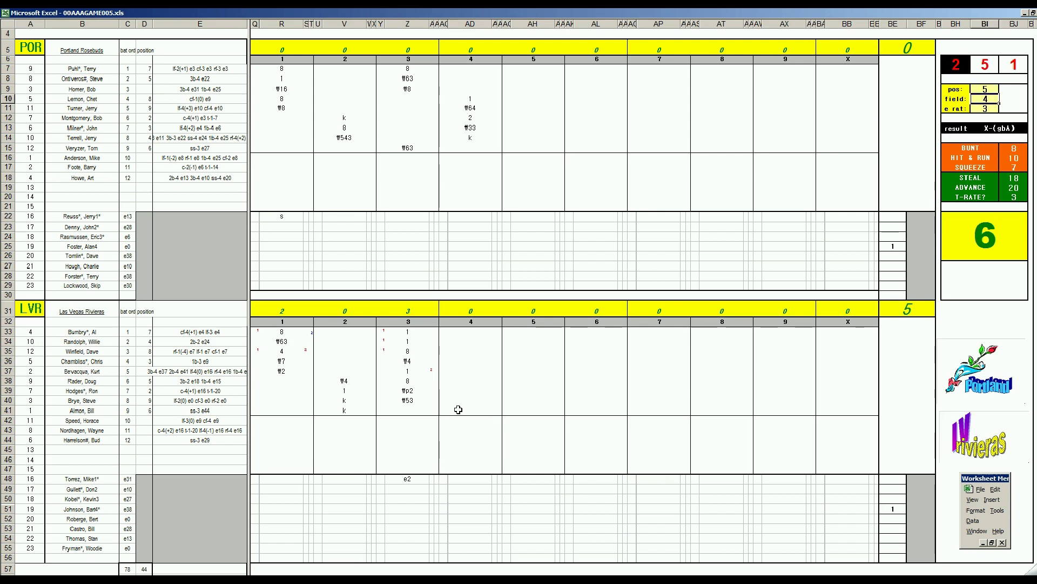
pyautogui.click(458, 410)
pyautogui.write('#53')
pyautogui.press('Return')
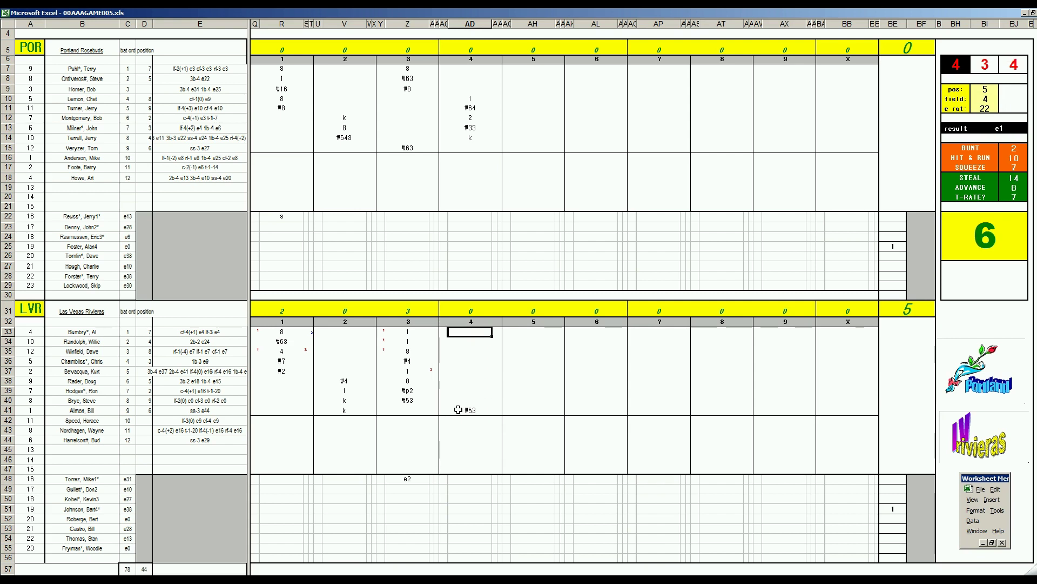
# - Set the fielding lookup to pos 4, field 3 and error rating 11
pyautogui.hotkey('ctrl', 'p')
pyautogui.write('4')
pyautogui.press('Return')
pyautogui.write('3')
pyautogui.press('Return')
pyautogui.write('11')
pyautogui.press('Return')
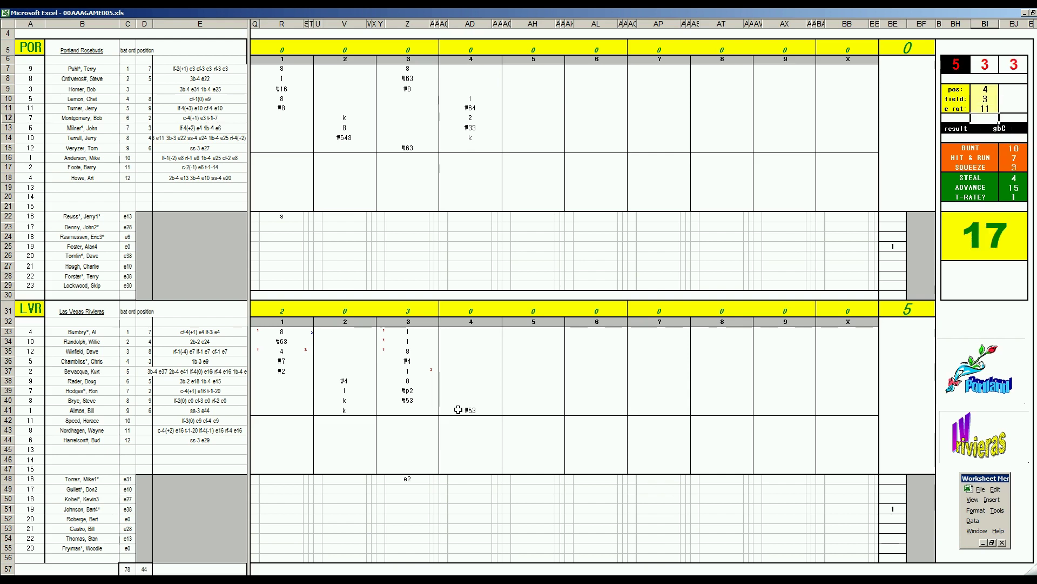
# - Record ₩43 and k in AD33:AD34 for Las Vegas's first two batters in inning 4
pyautogui.click(466, 331)
pyautogui.write('#43')
pyautogui.press('Return')
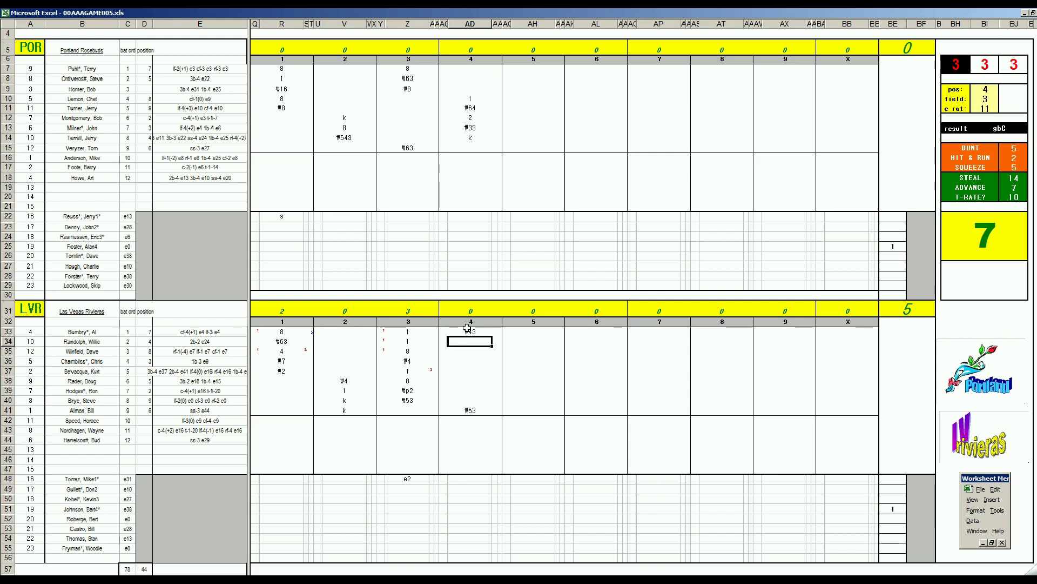
pyautogui.write('k')
# - Set the fielding lookup to pos 6, and record ₩63 in AH15 for Portland's ninth batter in inning 5
pyautogui.click(520, 145)
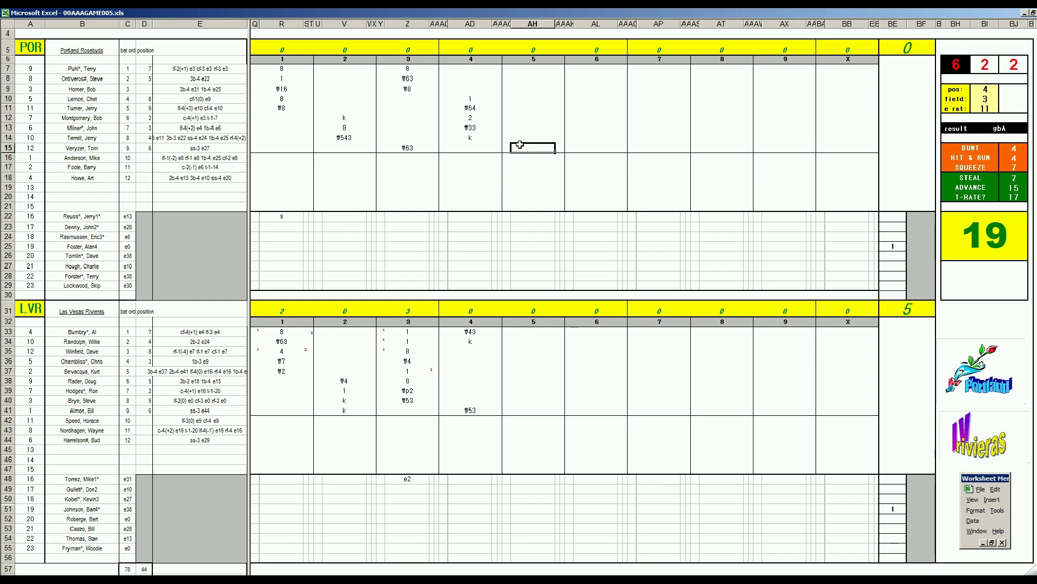
pyautogui.hotkey('ctrl', 'r')
pyautogui.press('F9')
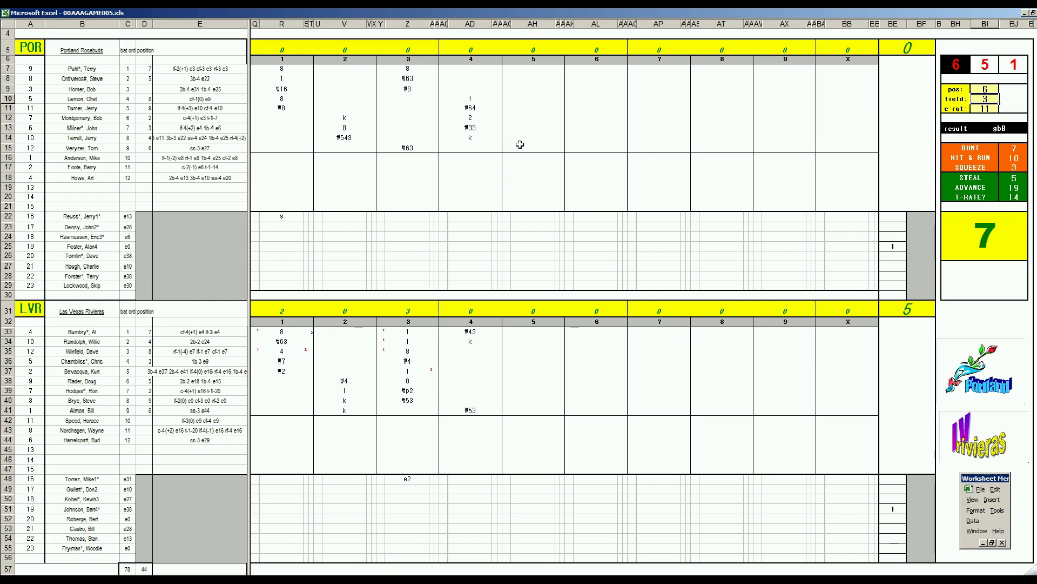
pyautogui.click(520, 144)
pyautogui.write('\\63')
# - Record 1, 8 and ₩43 in AH7:AH9 for Portland's first three batters in inning 5
pyautogui.press('Up')
pyautogui.press('Up')
pyautogui.press('Up')
pyautogui.press('Up')
pyautogui.press('Up')
pyautogui.press('Up')
pyautogui.press('Up')
pyautogui.press('Up')
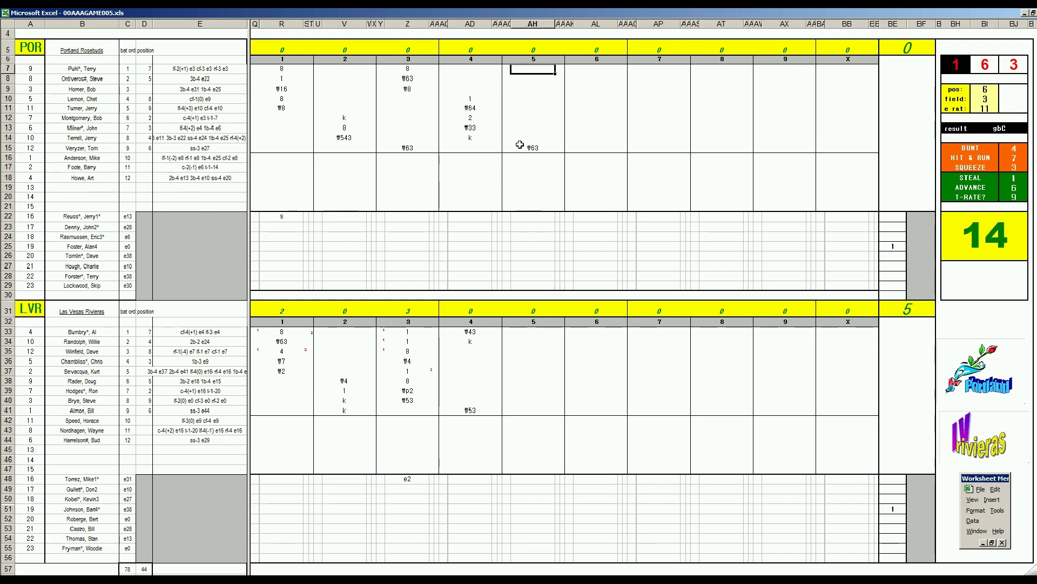
pyautogui.write('1')
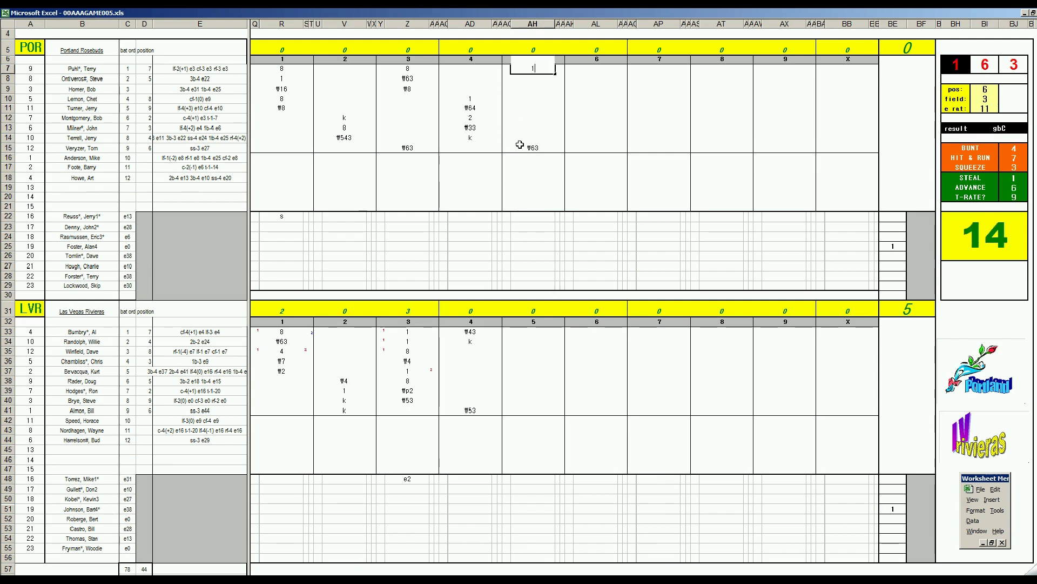
pyautogui.press('Return')
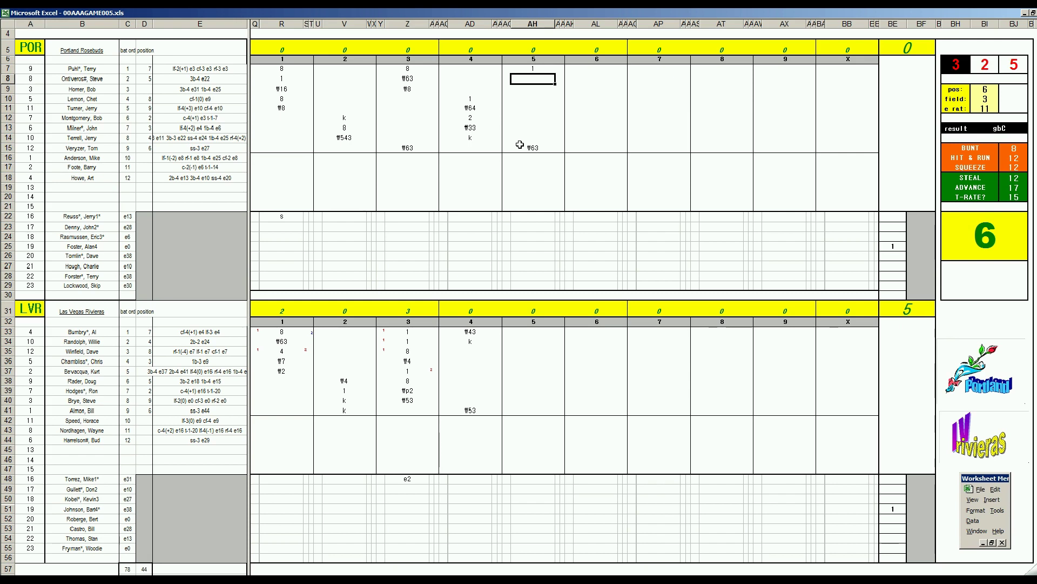
pyautogui.write('8')
pyautogui.press('Return')
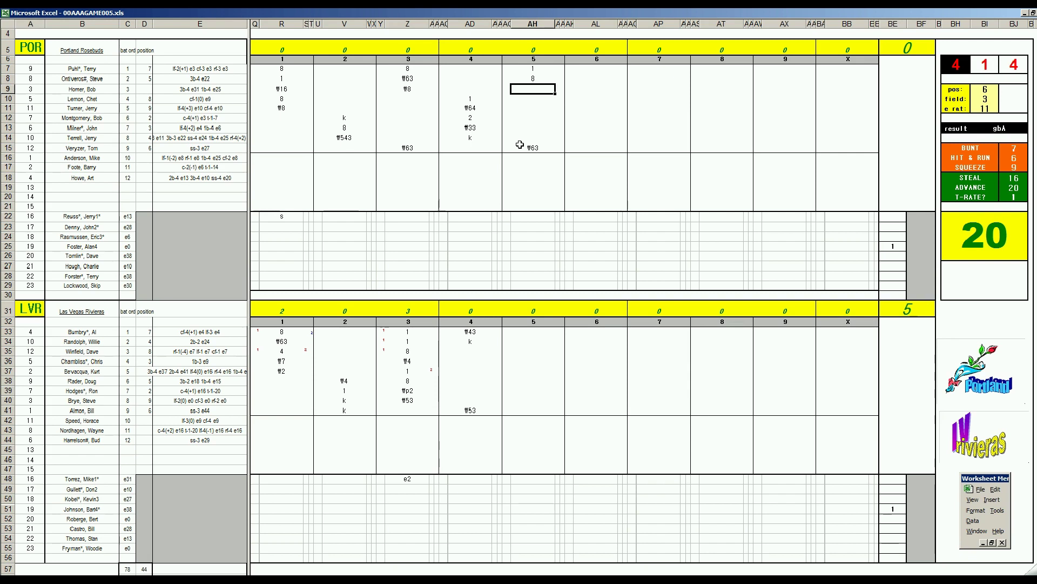
pyautogui.write('\\43')
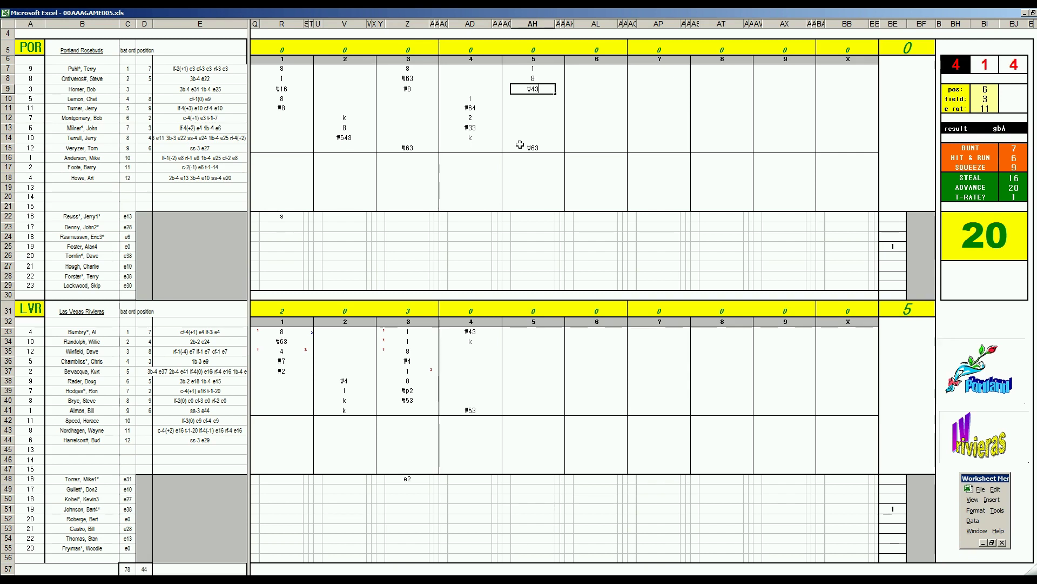
pyautogui.press('Return')
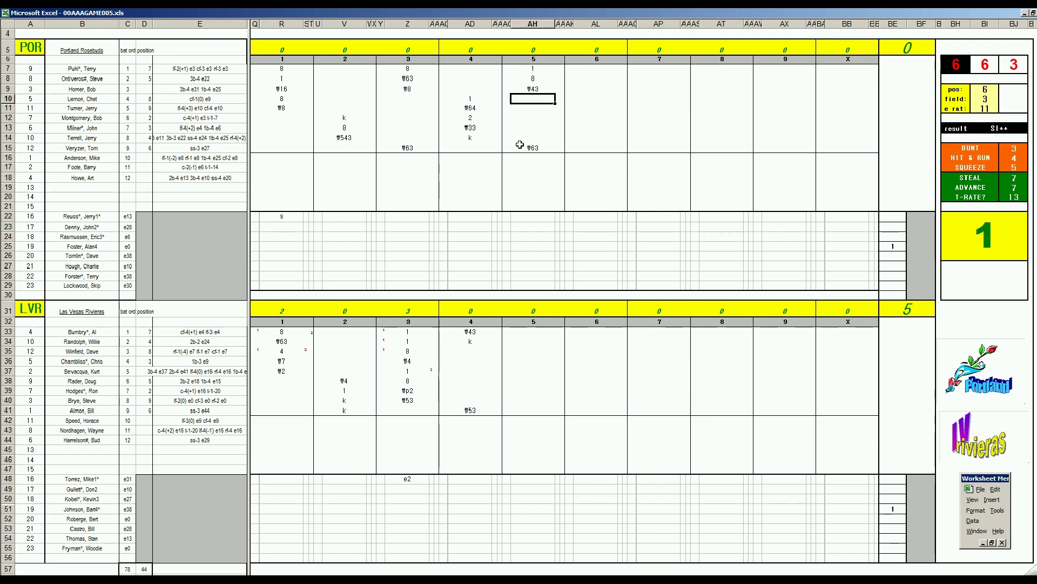
# - Set the fielding lookup to pos 4, and record ₩43 in AH10 for Portland's fourth batter
pyautogui.hotkey('ctrl', 'e')
pyautogui.write('4')
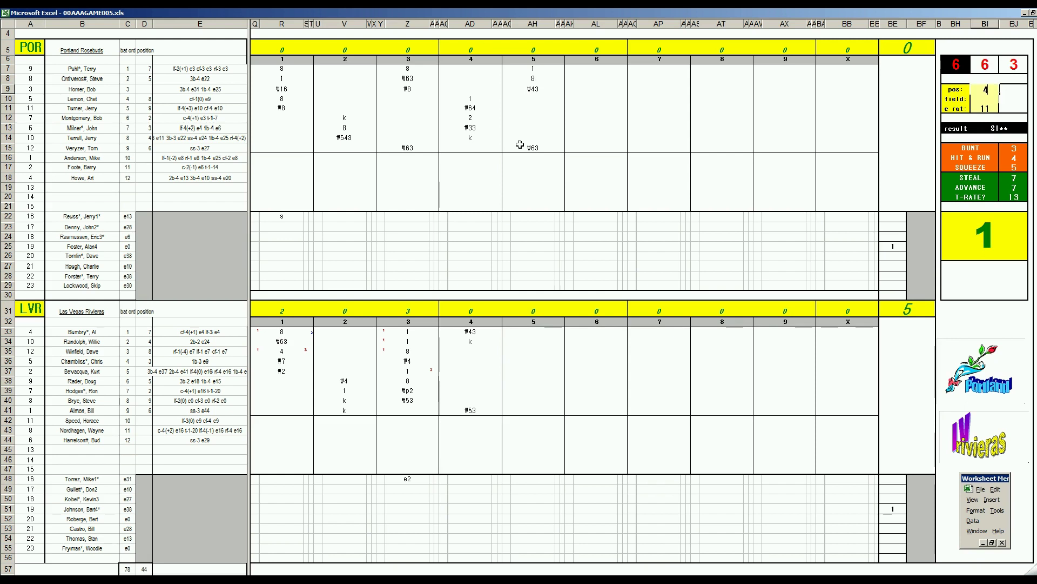
pyautogui.press('Return')
pyautogui.click(534, 98)
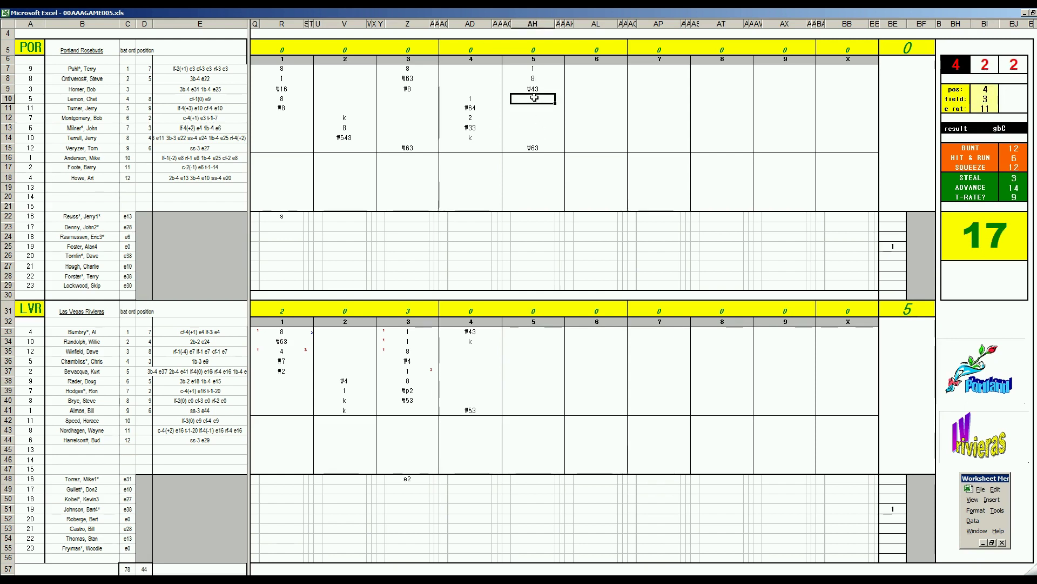
pyautogui.write('\\43')
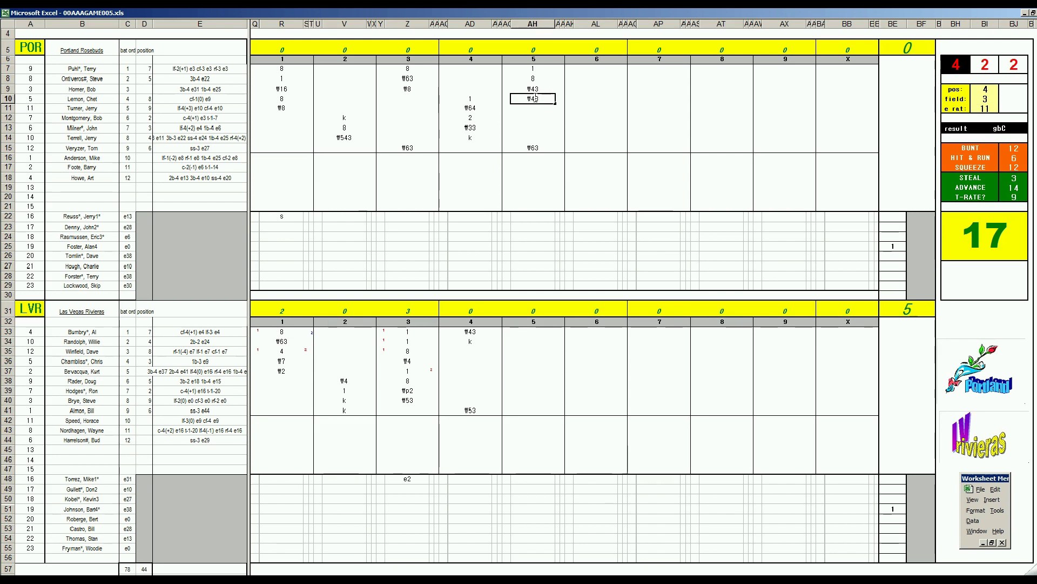
# - Record ₩4, ₩8 and 8 in AH35:AH37 for Las Vegas's third to fifth batters in inning 5
pyautogui.click(547, 351)
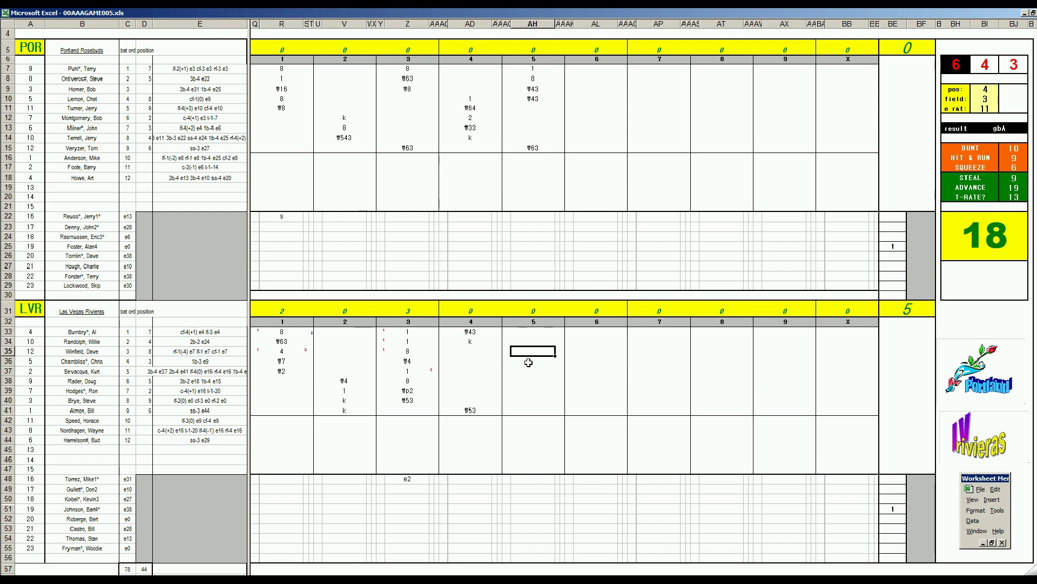
pyautogui.write('\\4')
pyautogui.press('Return')
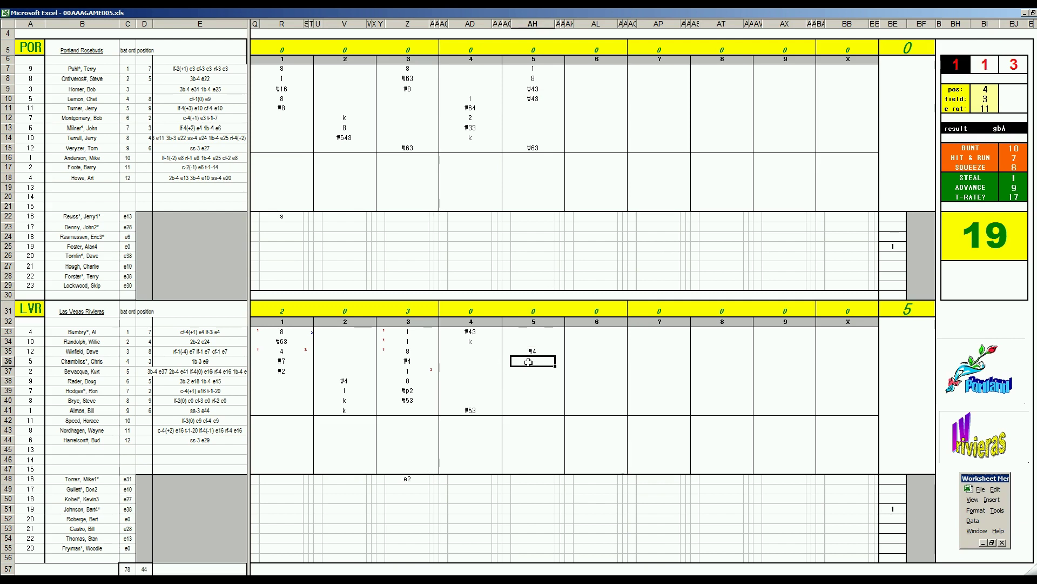
pyautogui.write('\\8')
pyautogui.press('Return')
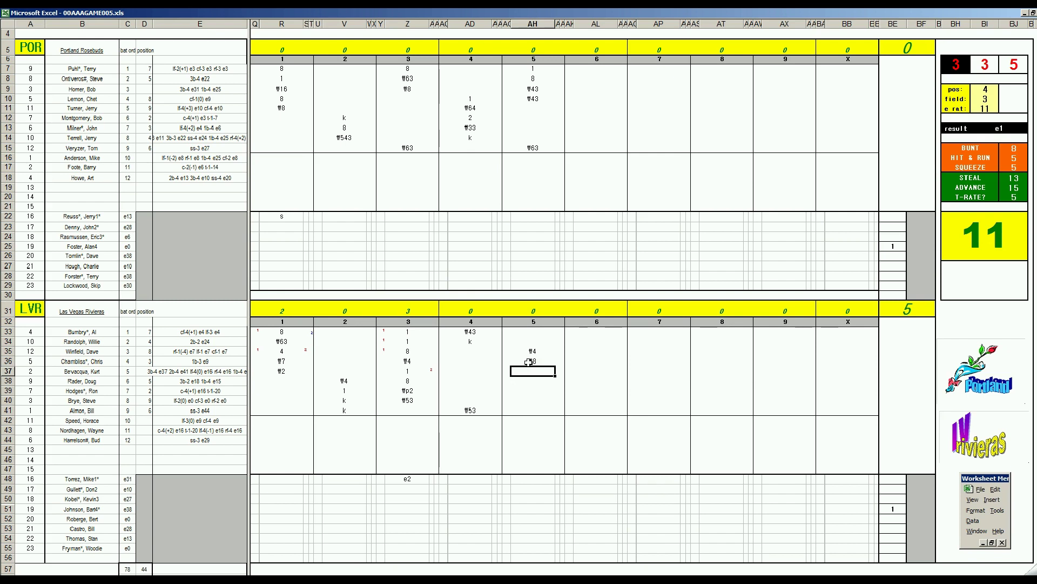
pyautogui.write('8')
pyautogui.press('Return')
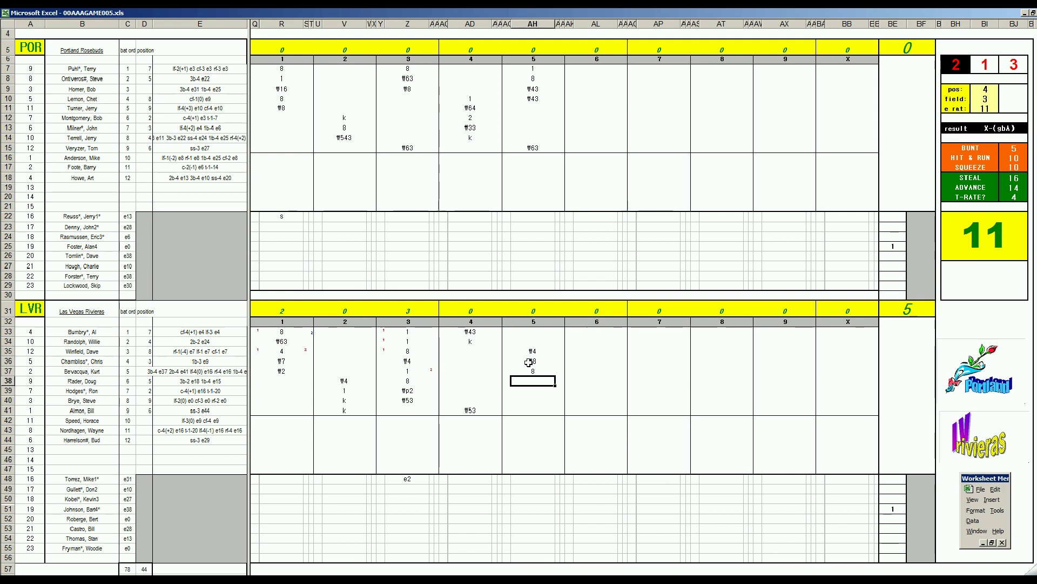
# - Record 4 in AH38 for Las Vegas's sixth batter and enter 2 beside it in AI38
pyautogui.write('4')
pyautogui.press('Right')
pyautogui.write('2')
# - Score 1 in AG37 and AG38 for Las Vegas's fifth and sixth batters in inning 5
pyautogui.press('Left')
pyautogui.press('Left')
pyautogui.press('Up')
pyautogui.write('1')
pyautogui.press('Return')
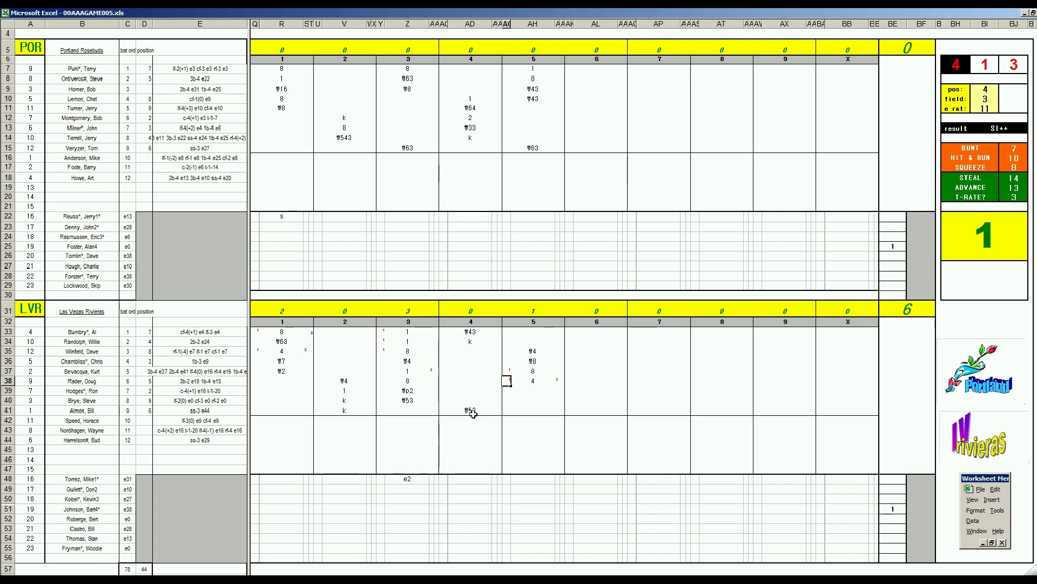
pyautogui.write('1')
pyautogui.press('Right')
pyautogui.press('Down')
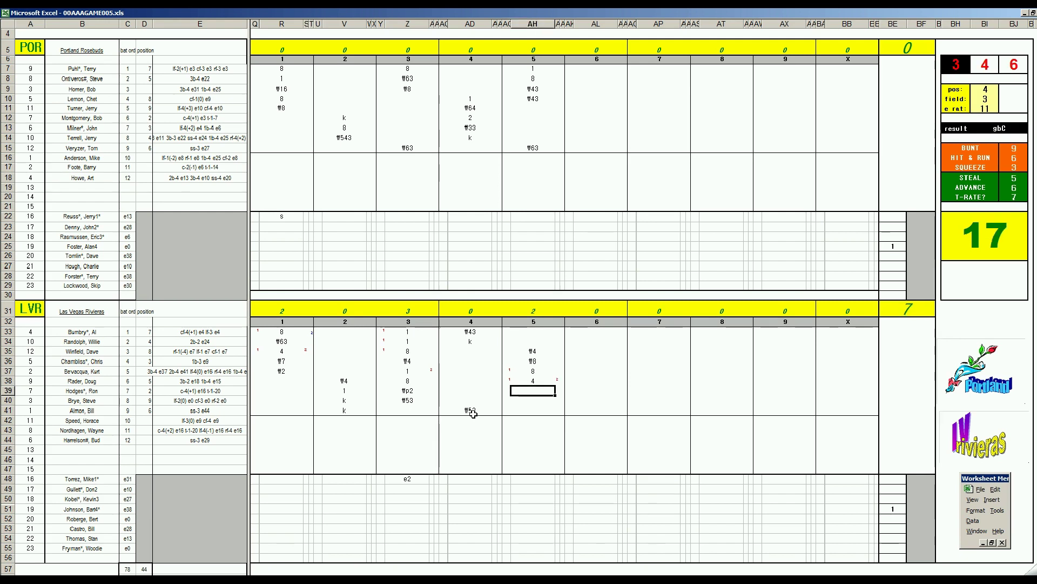
# - Record 1 and ₩6 in AH39:AH40 for Las Vegas, and enter 5 in BF25 on Portland's fourth pitcher row
pyautogui.write('1')
pyautogui.press('Return')
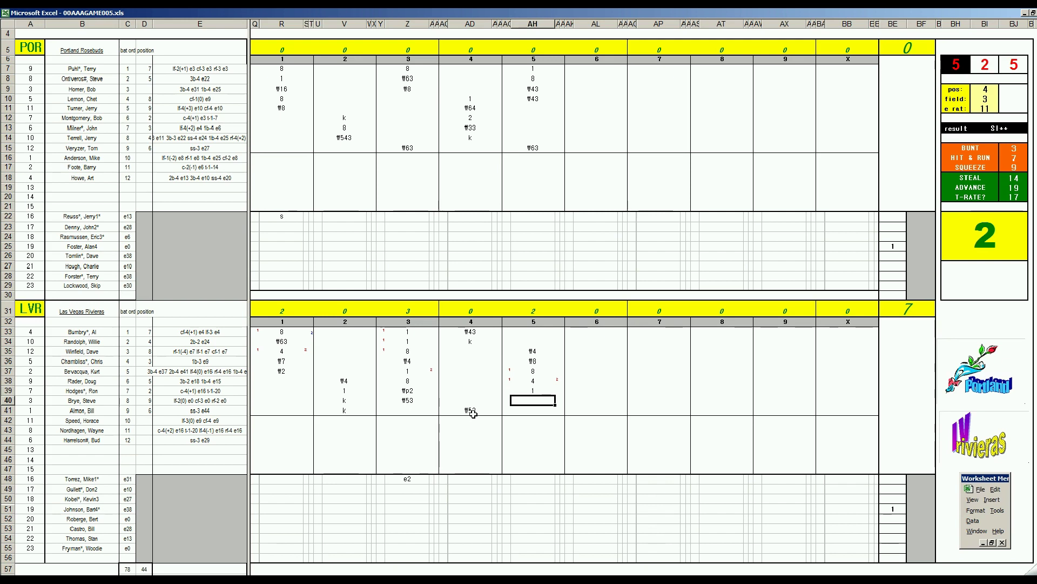
pyautogui.write('#6')
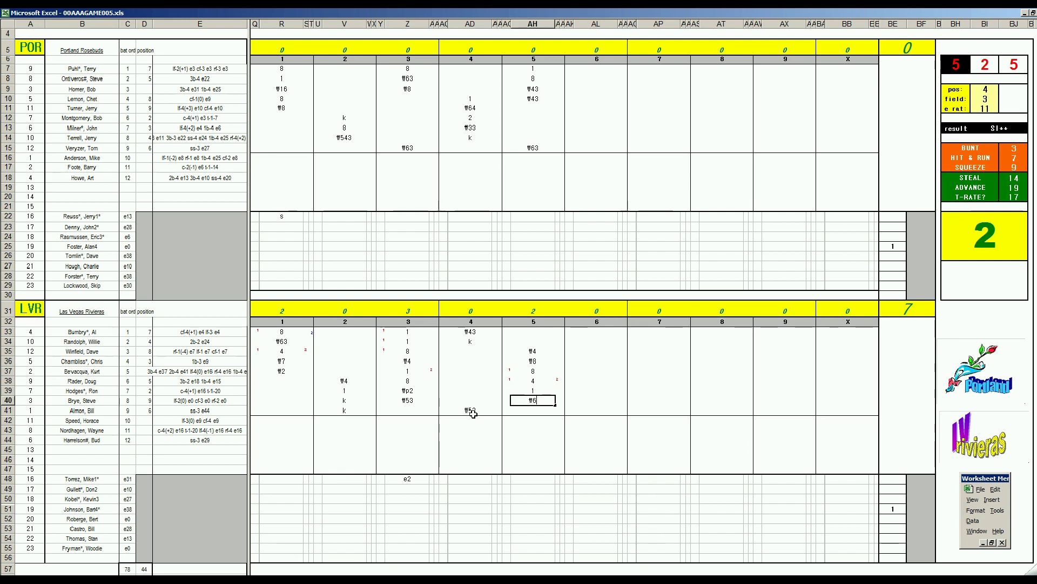
pyautogui.click(921, 248)
pyautogui.write('5')
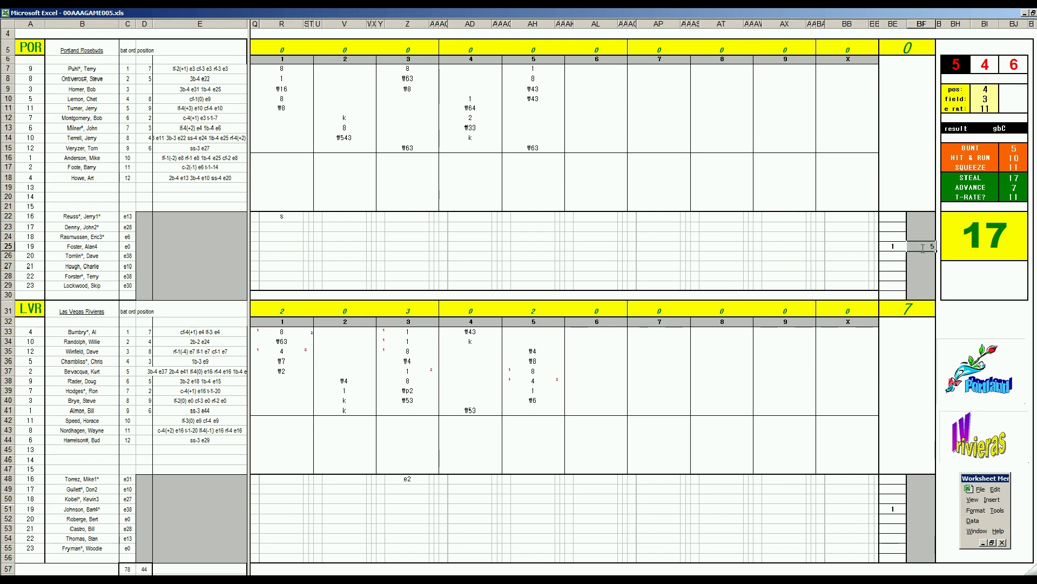
# - Record ₩33, 1 and ₩4 in AL11:AL13 for Portland's fifth to seventh batters in inning 6
pyautogui.click(585, 108)
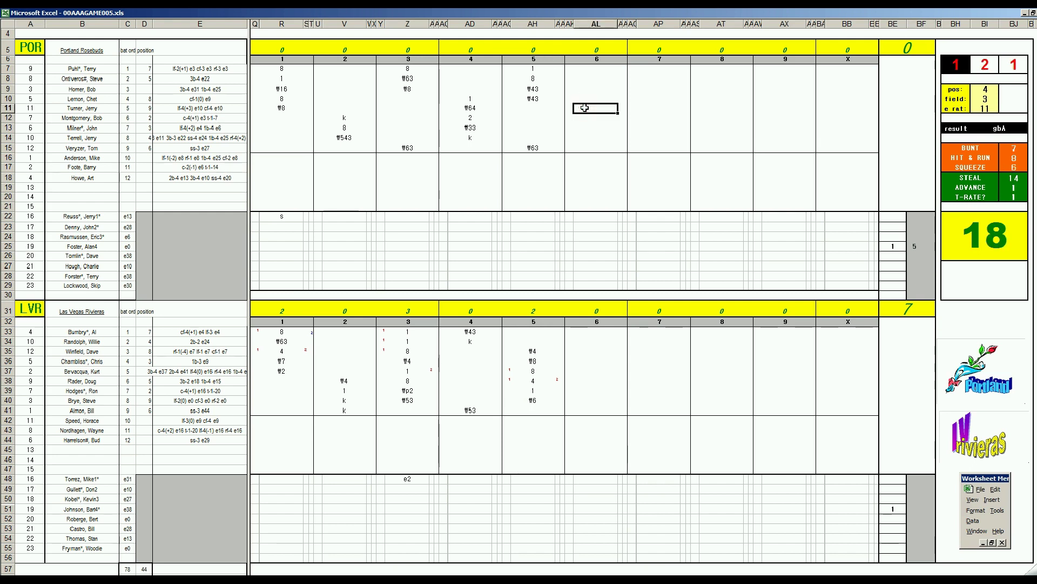
pyautogui.write('#33')
pyautogui.press('Return')
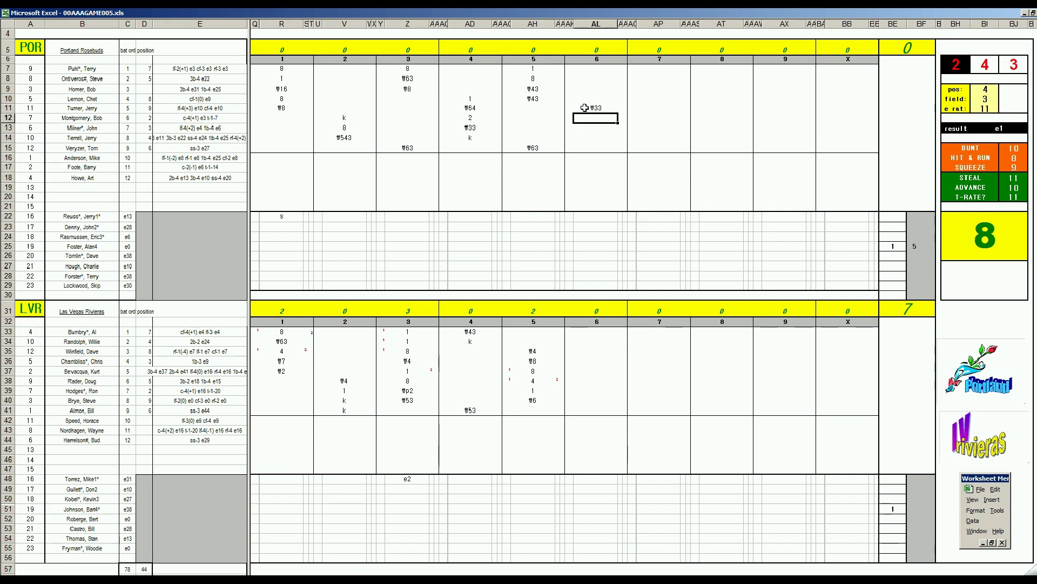
pyautogui.write('1')
pyautogui.press('Return')
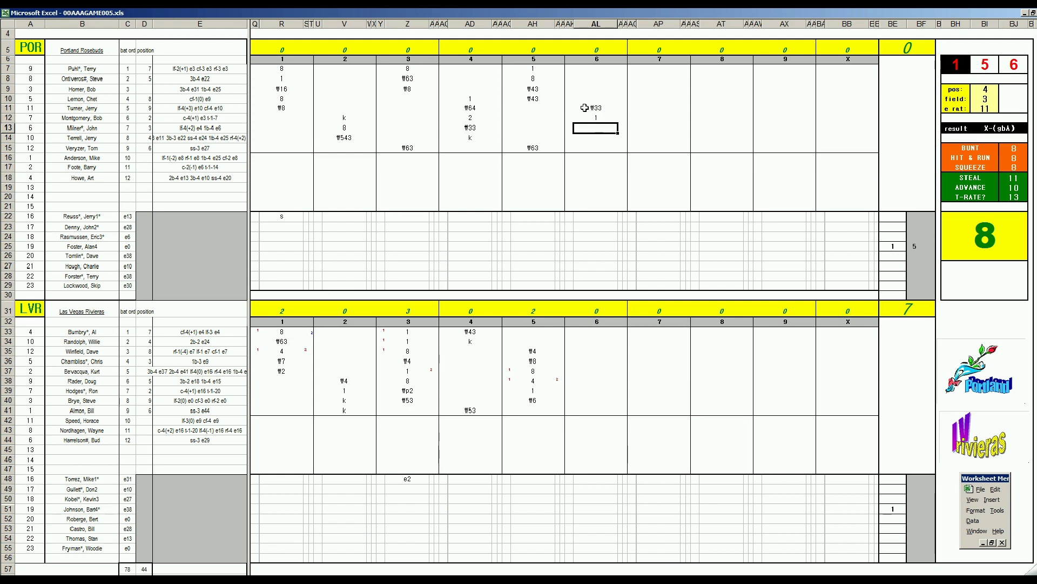
pyautogui.write('#4')
pyautogui.press('Return')
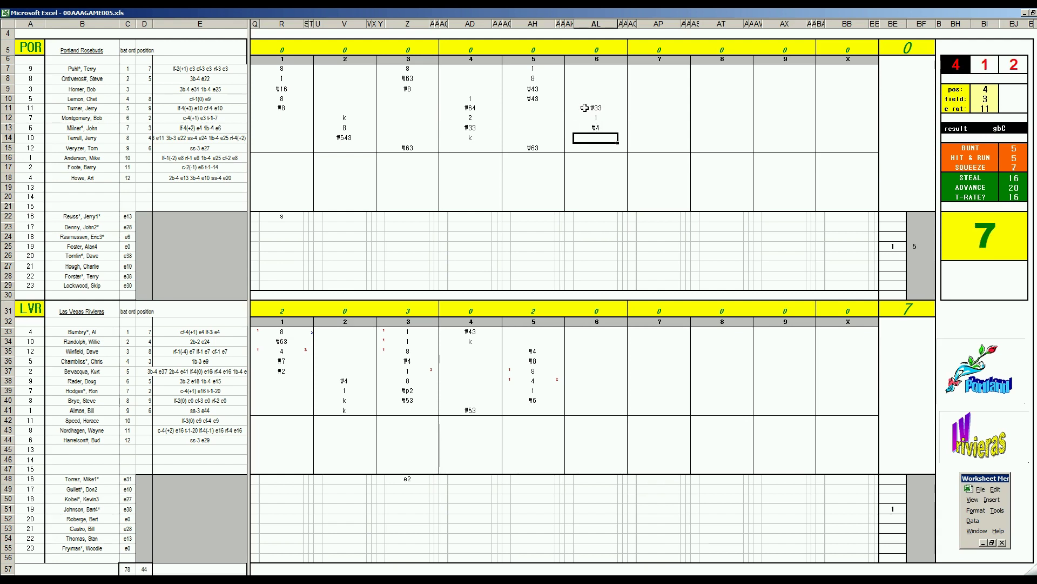
# - Use fielding position 7 to record ₩7 in AL14 for Portland's eighth batter, and enter 6 in BE28 on the seventh pitcher row
pyautogui.hotkey('ctrl', 'g')
pyautogui.write('7')
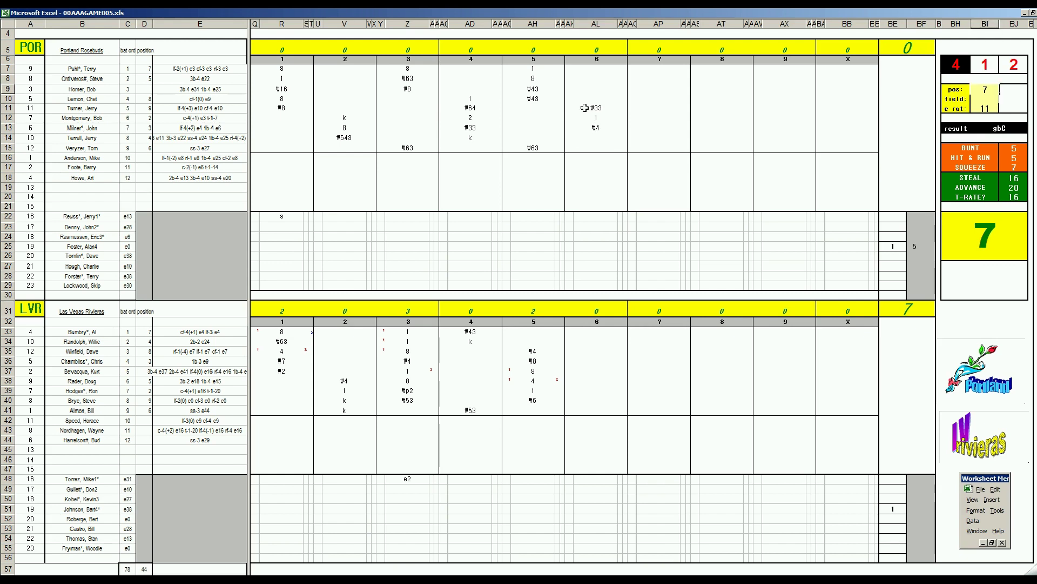
pyautogui.press('Return')
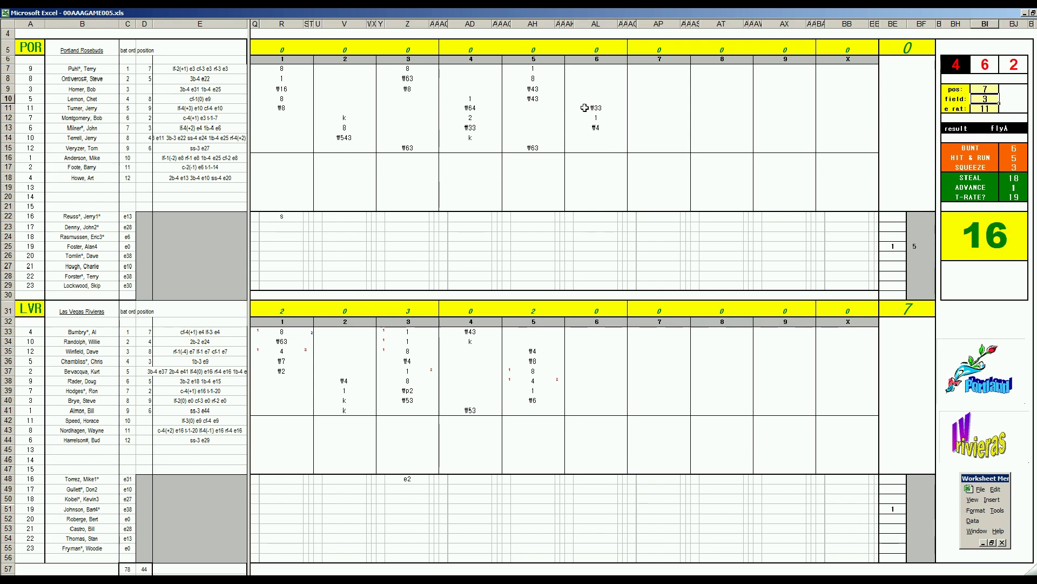
pyautogui.click(598, 138)
pyautogui.write('#7')
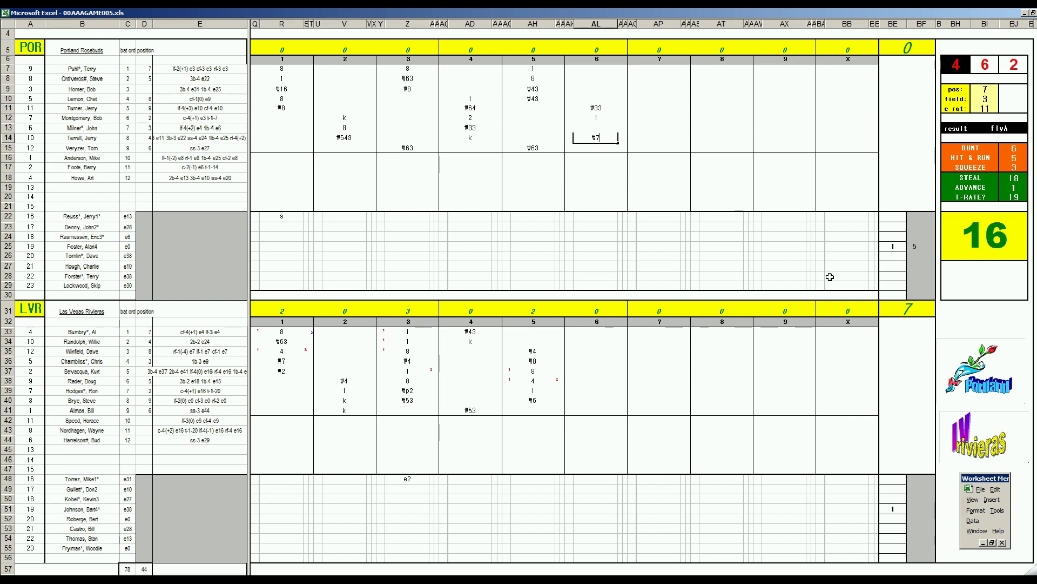
pyautogui.click(894, 276)
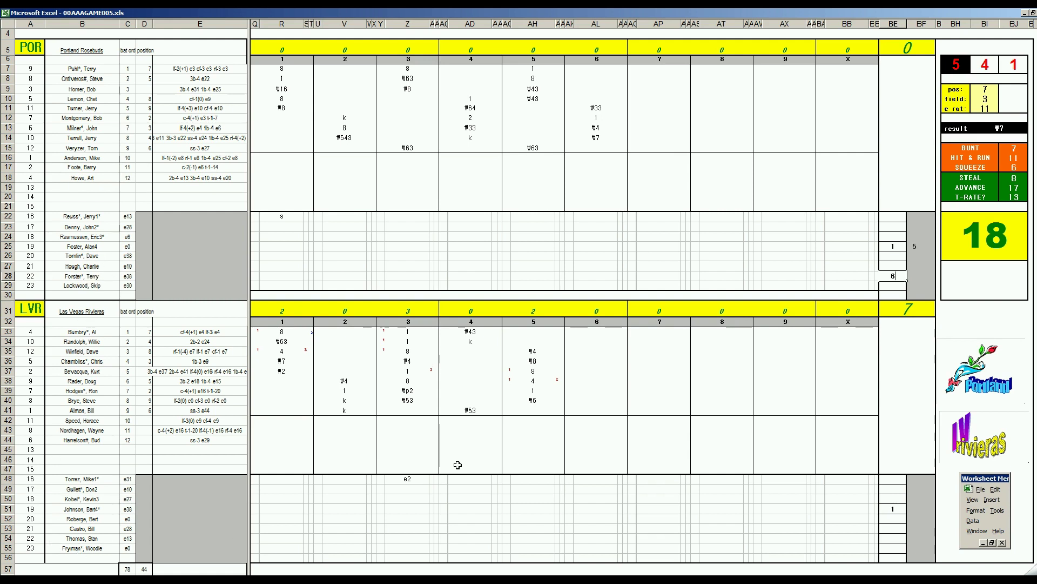
# - Record k in AL41 for Las Vegas's ninth batter, and 8 and k in AL33:AL34 for the first two batters in inning 6
pyautogui.click(573, 412)
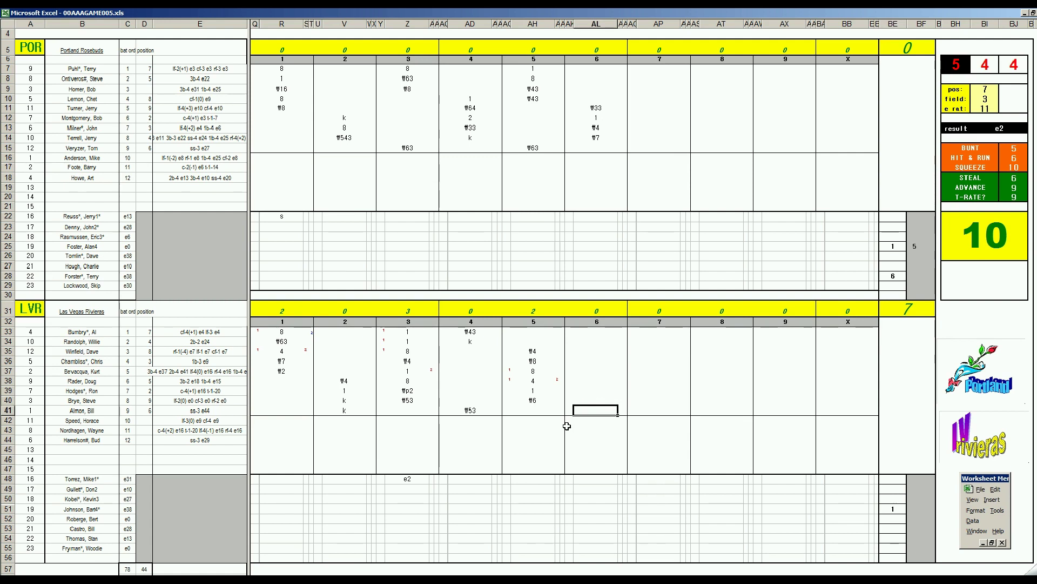
pyautogui.write('k')
pyautogui.press('Return')
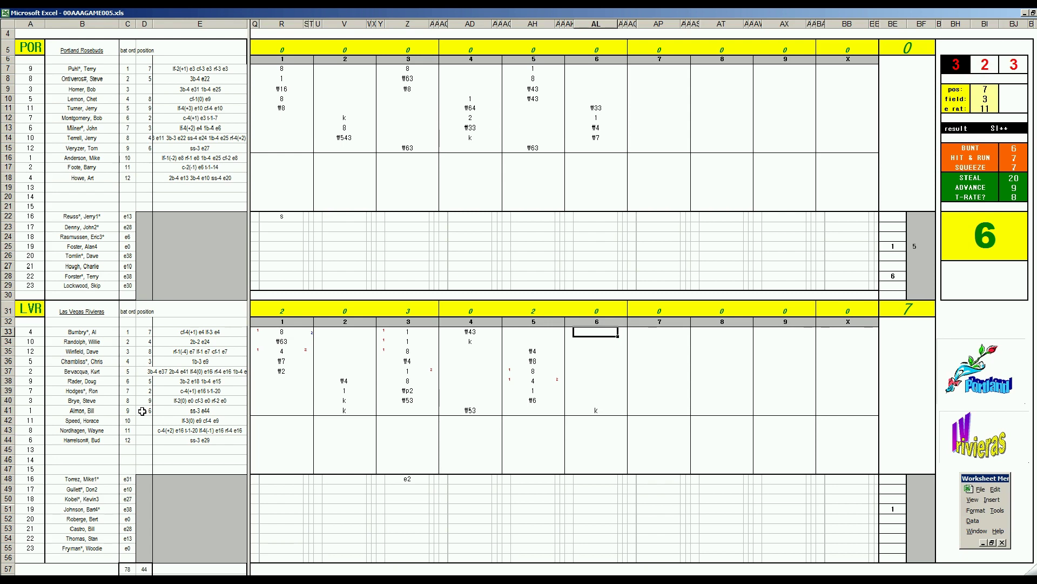
pyautogui.write('8')
pyautogui.press('Return')
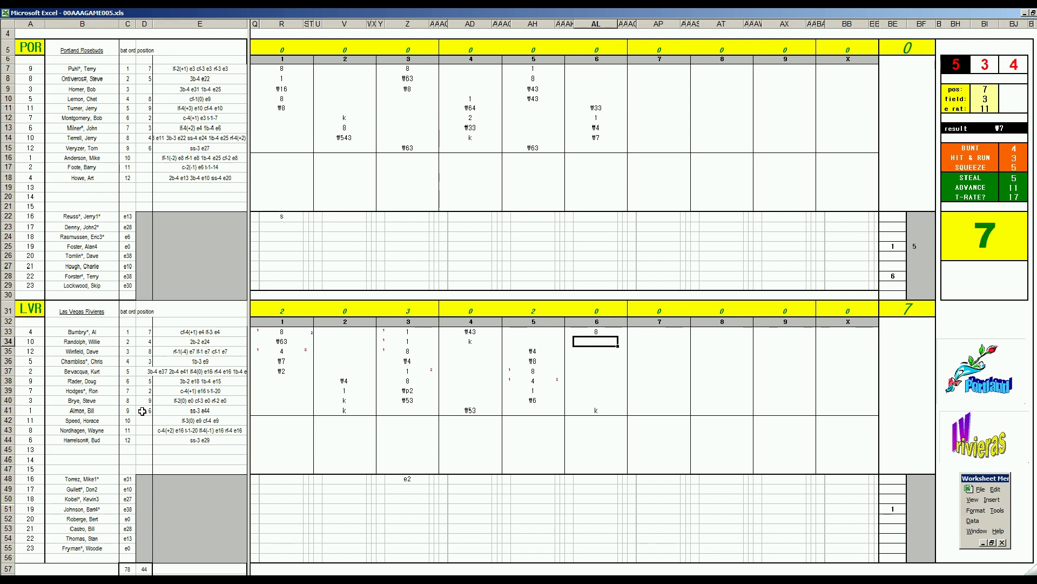
pyautogui.write('k')
pyautogui.press('Return')
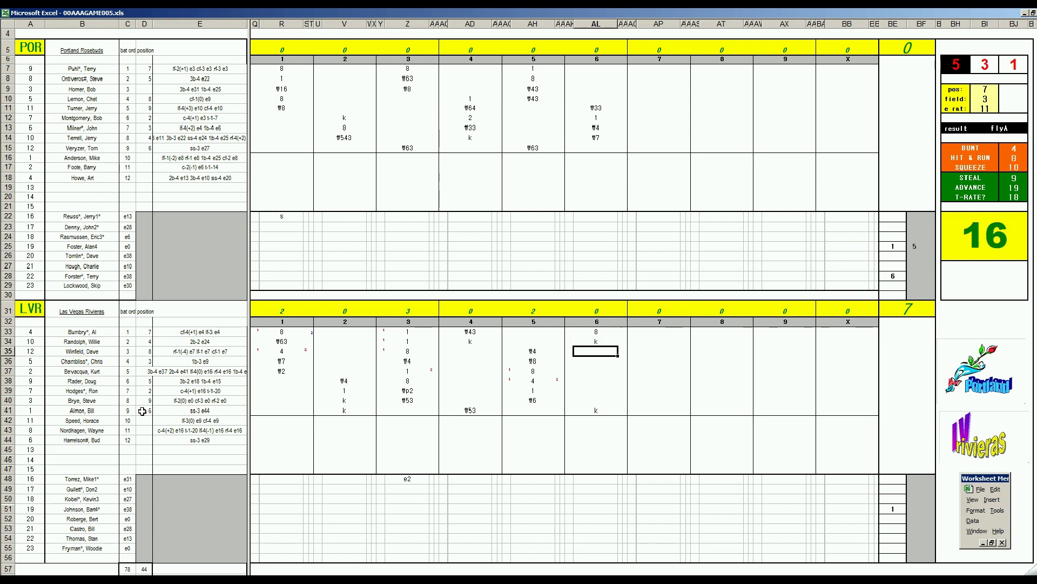
# - Check fielding with position 8, field 1 and error rating 9, and record 2e8 and k in AL35:AL36 for Las Vegas
pyautogui.write('8')
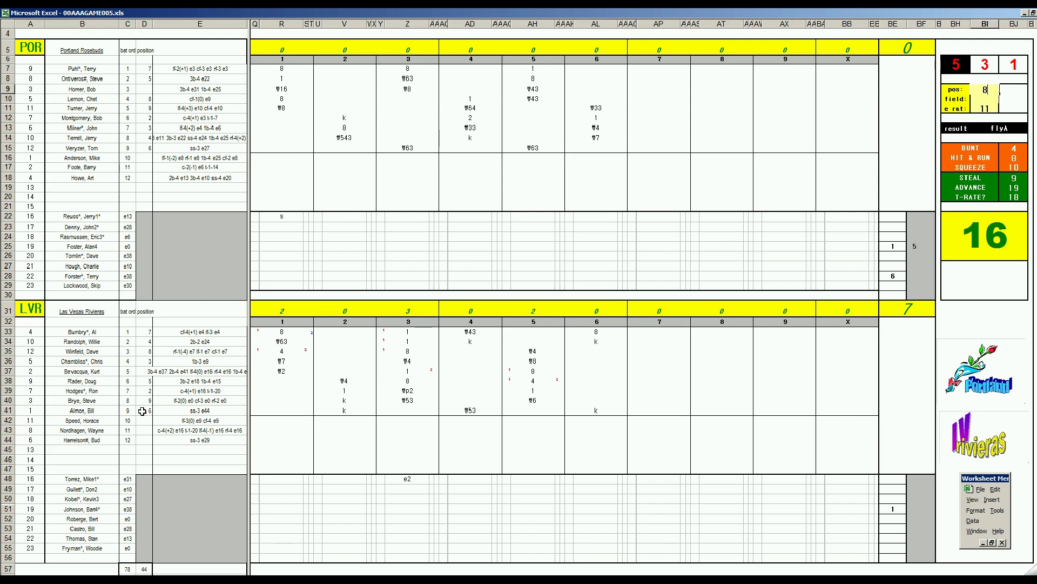
pyautogui.press('Return')
pyautogui.press('Return')
pyautogui.press('Return')
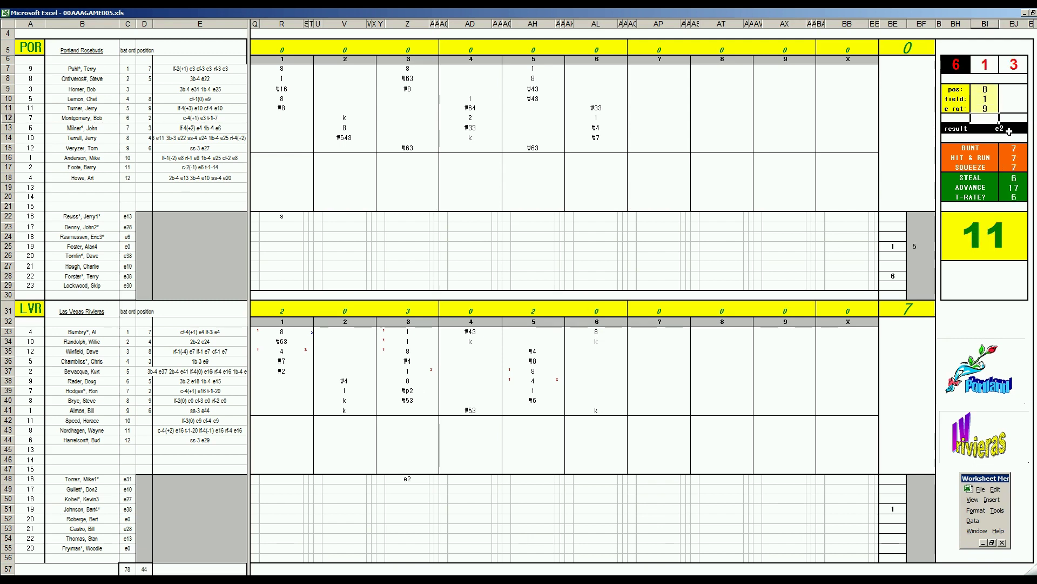
pyautogui.click(595, 348)
pyautogui.write("'2e8")
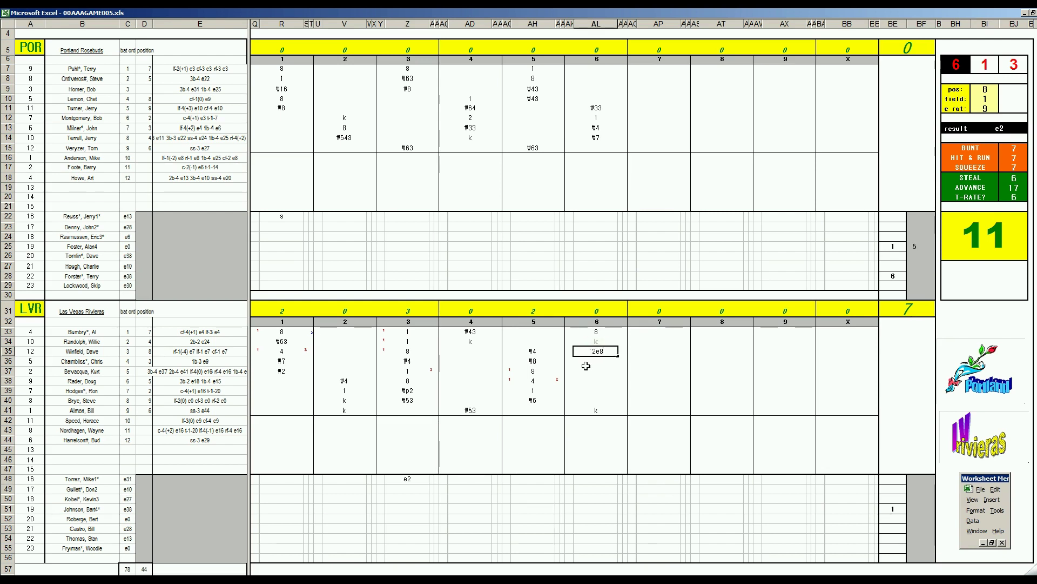
pyautogui.press('Return')
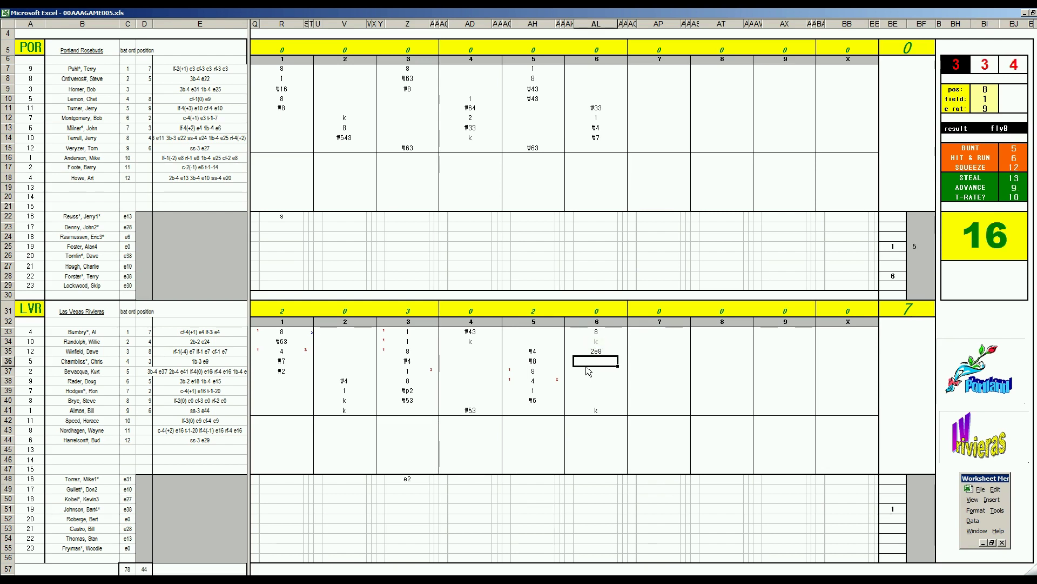
pyautogui.write('k')
# - Record 3 in AP15 for Portland's ninth batter in inning 7 and go to AP7 for the first batter
pyautogui.click(653, 150)
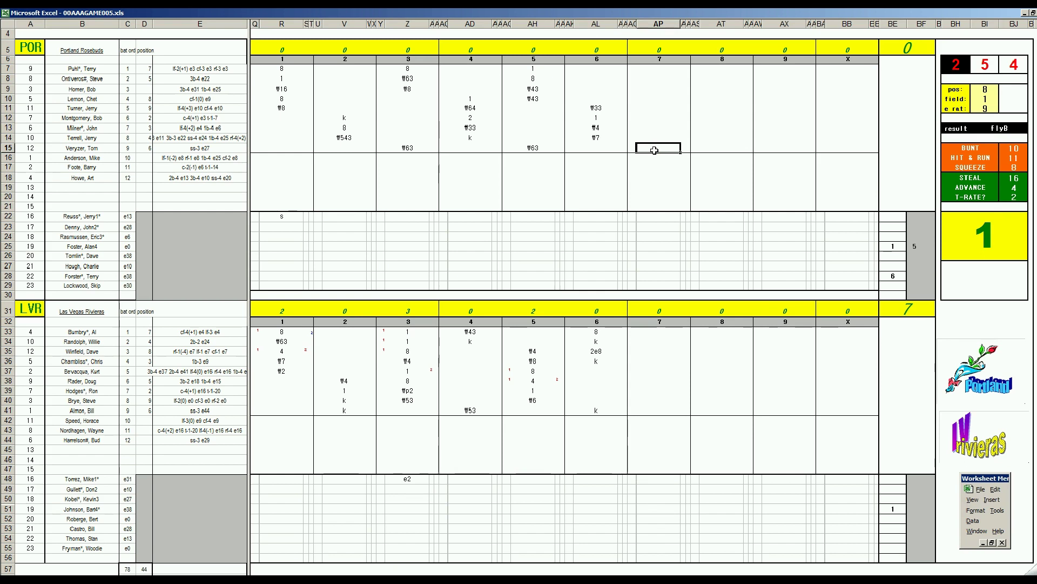
pyautogui.write('3')
pyautogui.press('Up')
pyautogui.press('Up')
pyautogui.press('Up')
pyautogui.press('Up')
pyautogui.press('Up')
pyautogui.press('Up')
pyautogui.press('Up')
pyautogui.press('Up')
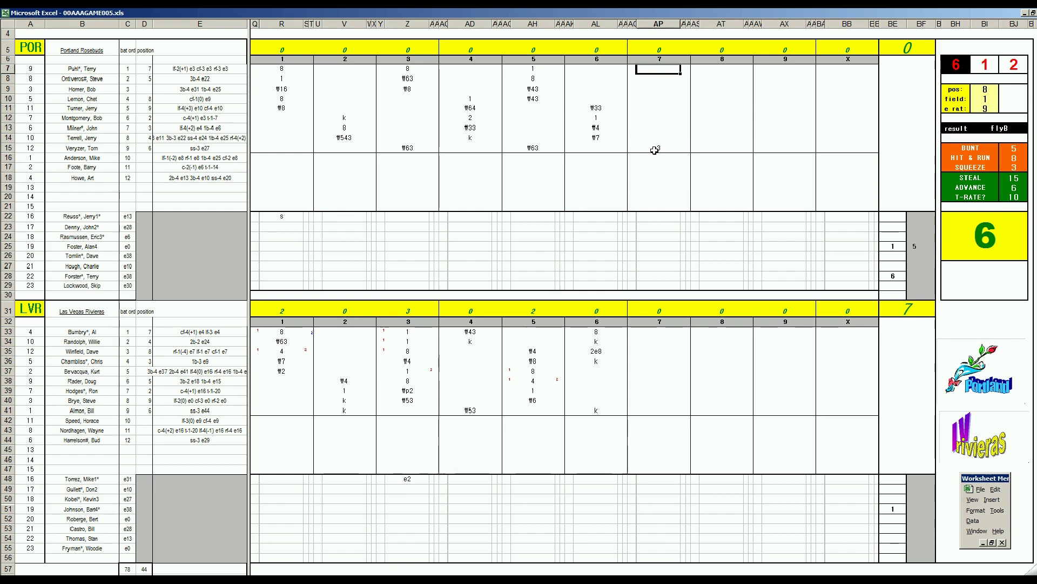
# - Check fielding with position 1, field 2 and error rating 38, and record e1 in AP7 for Portland's first batter
pyautogui.hotkey('ctrl', 'q')
pyautogui.write('1')
pyautogui.press('Return')
pyautogui.write('2')
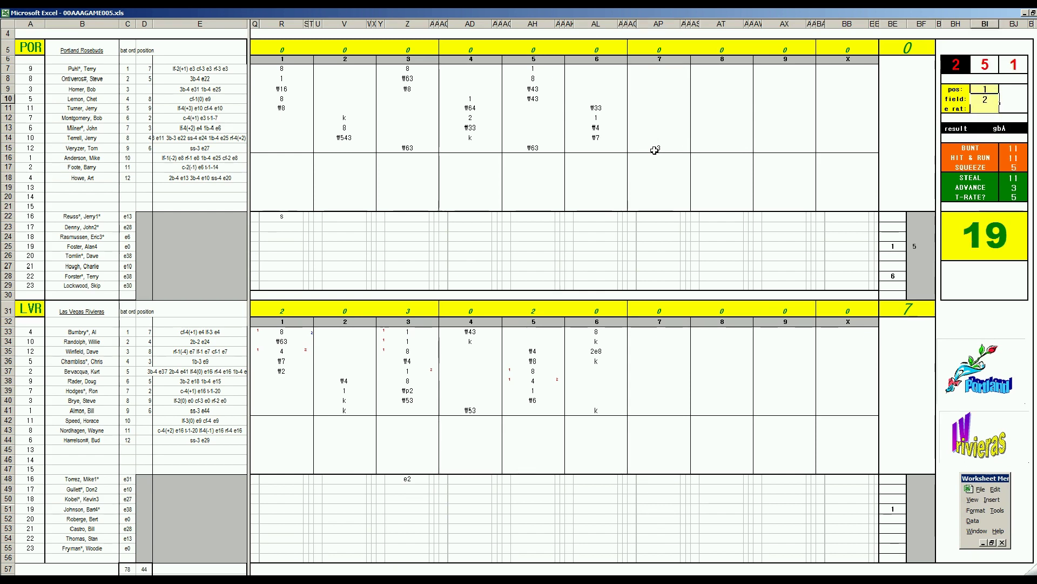
pyautogui.press('Return')
pyautogui.write('38')
pyautogui.press('Return')
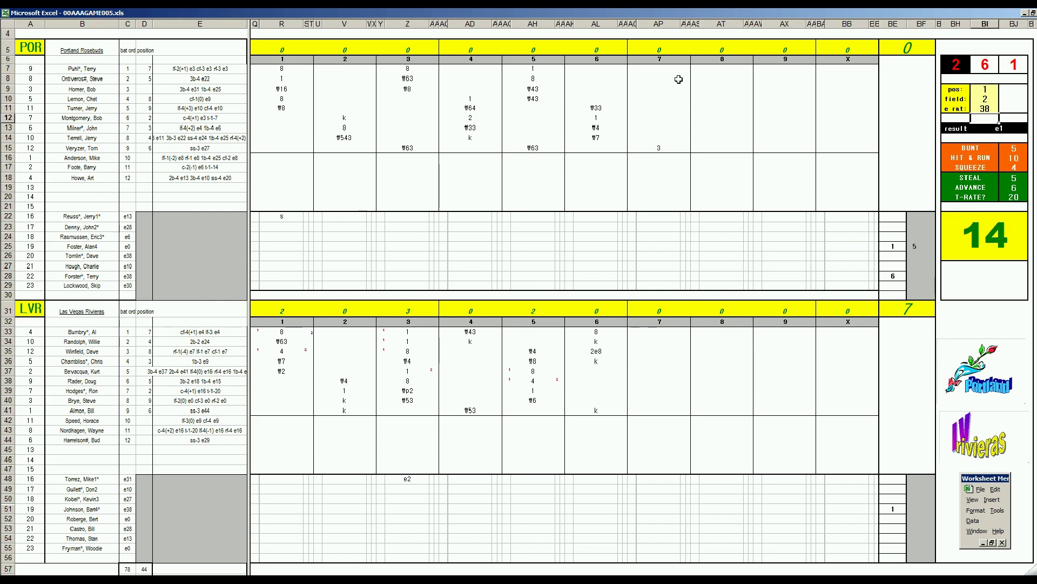
pyautogui.click(665, 70)
pyautogui.write('e1')
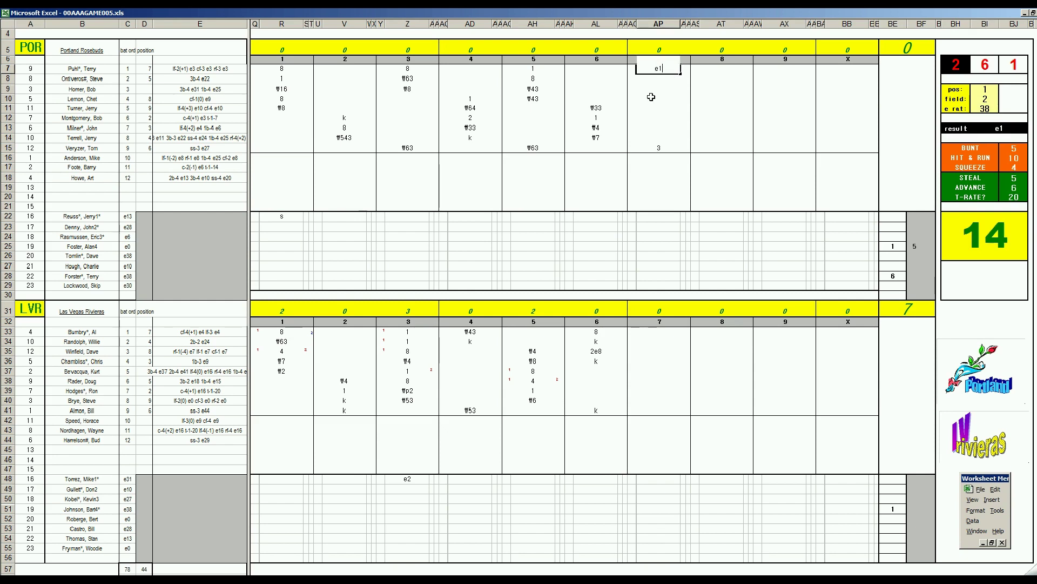
pyautogui.press('Return')
# - Score 1 in AO15 for Portland's ninth batter in inning 7
pyautogui.press('Down')
pyautogui.press('Down')
pyautogui.press('Down')
pyautogui.press('Down')
pyautogui.press('Down')
pyautogui.press('Down')
pyautogui.press('Down')
pyautogui.write('1')
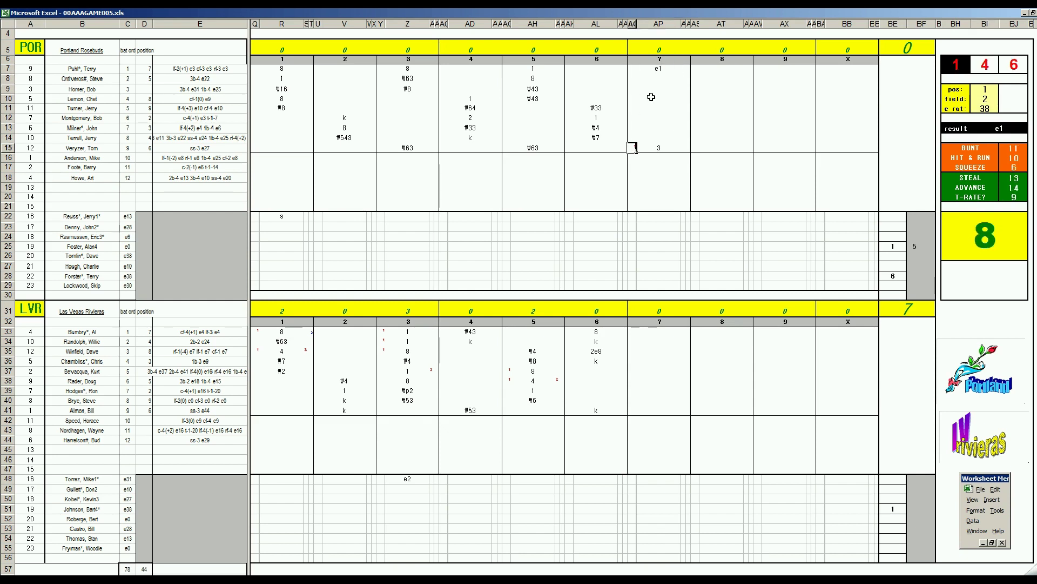
pyautogui.press('Tab')
# - Record ₩363 in AP8 for Portland's second batter in inning 7
pyautogui.press('Up')
pyautogui.press('Up')
pyautogui.press('Up')
pyautogui.press('Up')
pyautogui.press('Up')
pyautogui.press('Up')
pyautogui.press('Up')
pyautogui.press('Up')
pyautogui.press('Down')
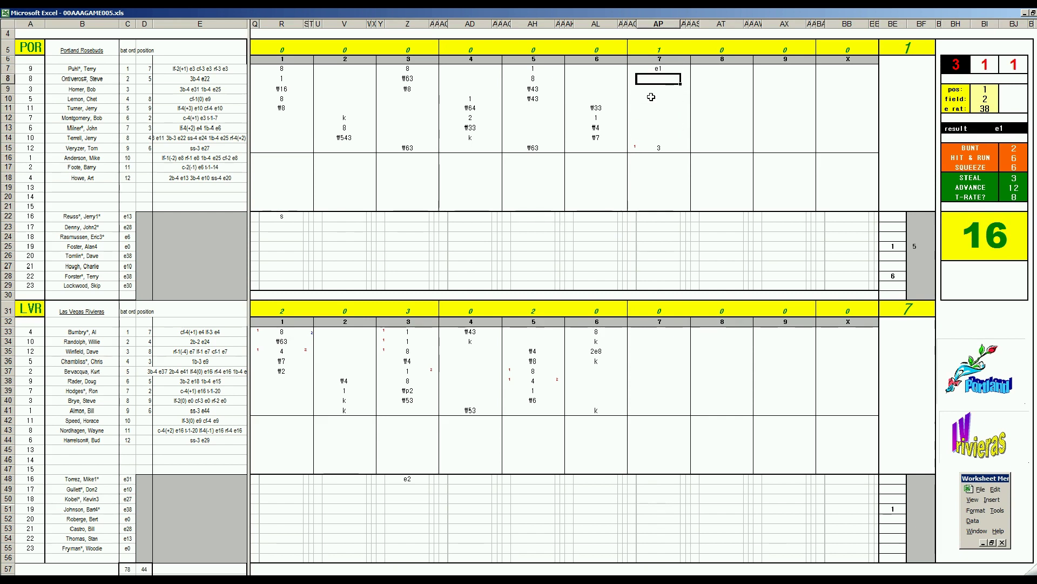
pyautogui.write('#363')
pyautogui.press('Return')
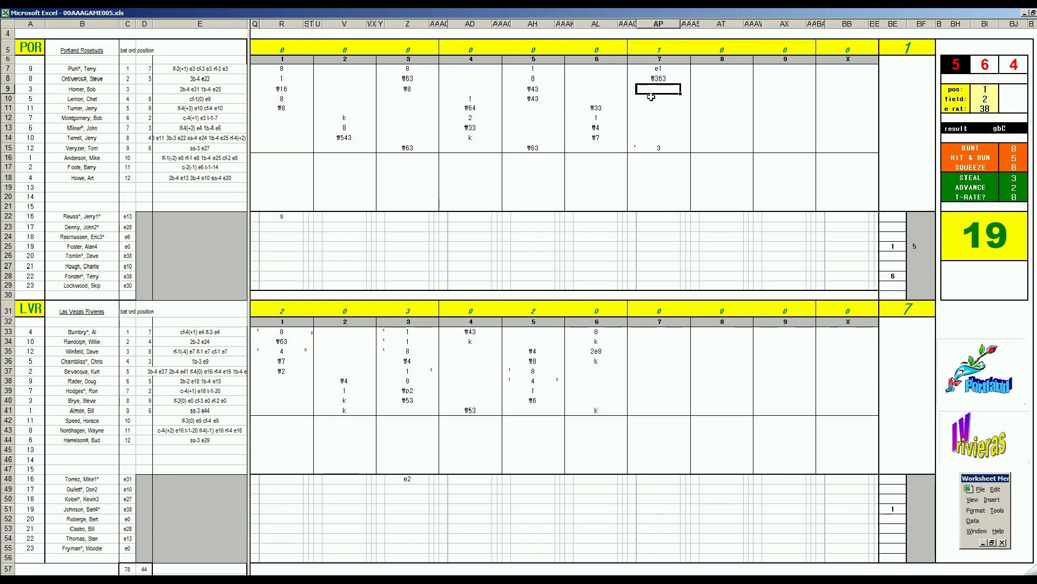
# - Check fielding with position 2 and field 4, and record ₩2 in AP9 for Portland's third batter
pyautogui.hotkey('ctrl', 'Right')
pyautogui.hotkey('ctrl', 'Right')
pyautogui.write('2')
pyautogui.press('Return')
pyautogui.write('4')
pyautogui.press('Return')
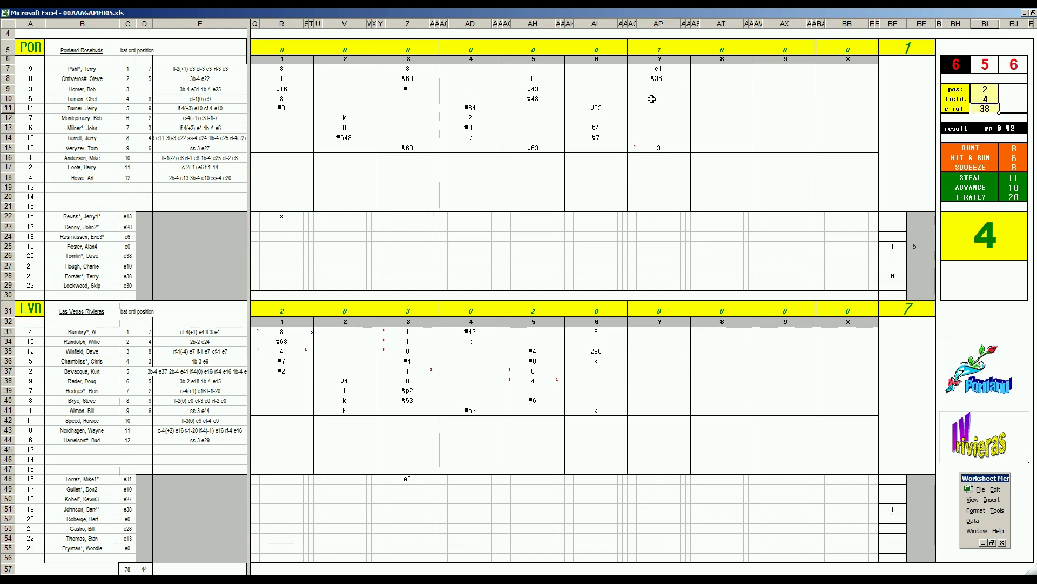
pyautogui.click(666, 89)
pyautogui.write('#2')
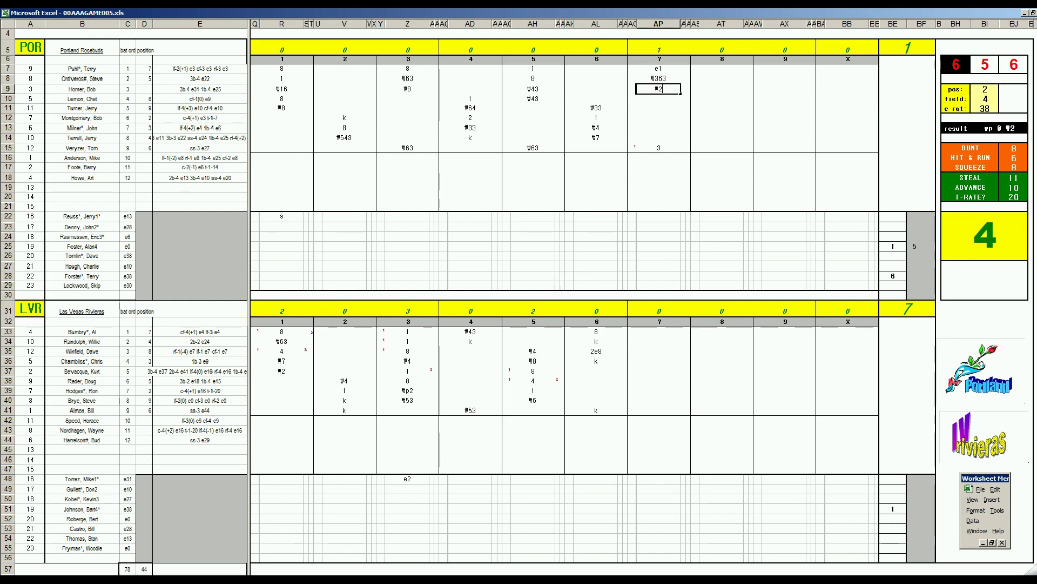
pyautogui.hotkey('alt', 'Tab')
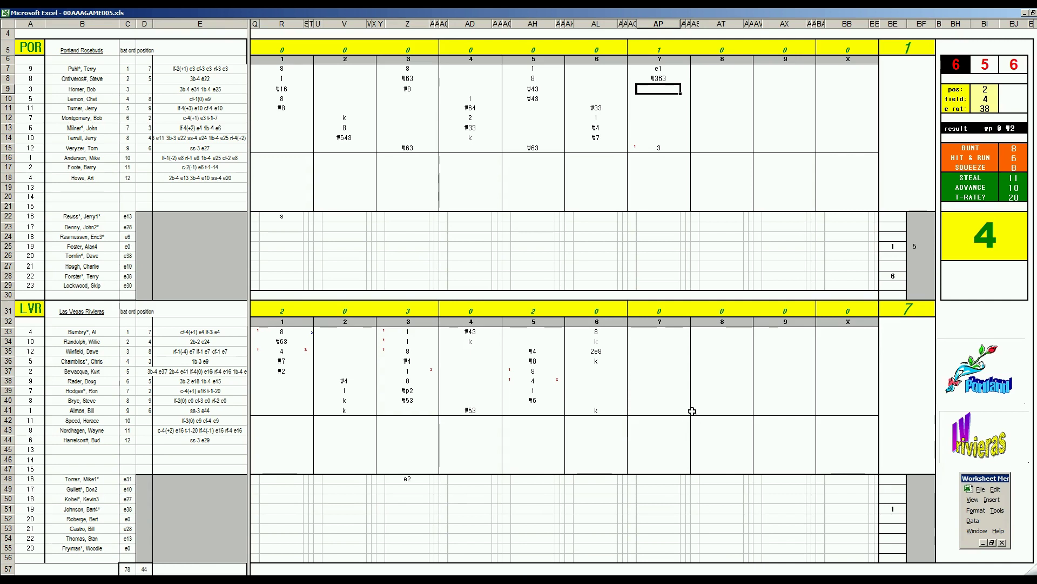
# - Record ₩63 and ₩53 in AP37:AP38 for Las Vegas's fifth and sixth batters in inning 7
pyautogui.click(657, 373)
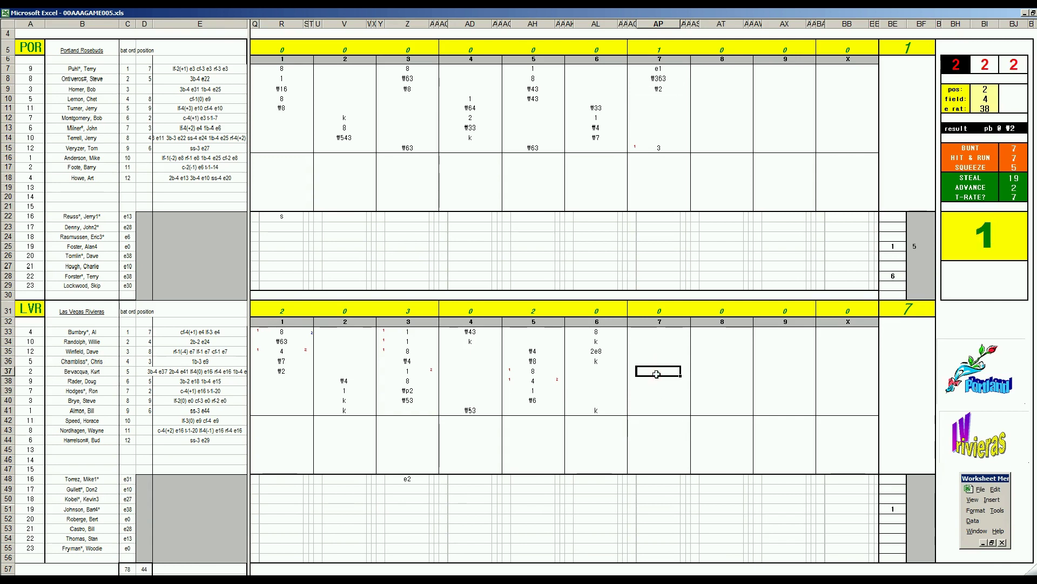
pyautogui.write('\\6')
pyautogui.write('3')
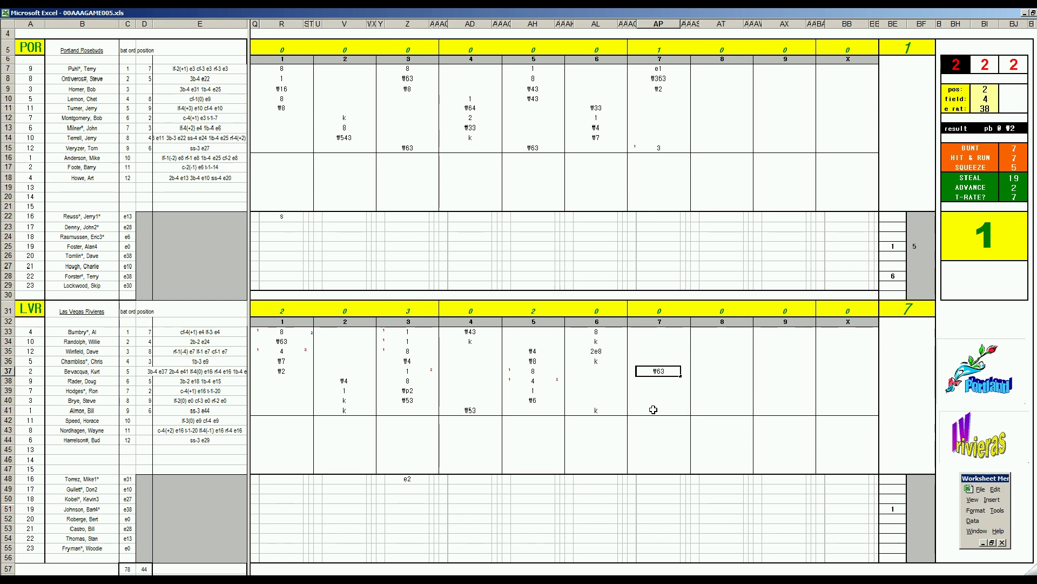
pyautogui.press('Return')
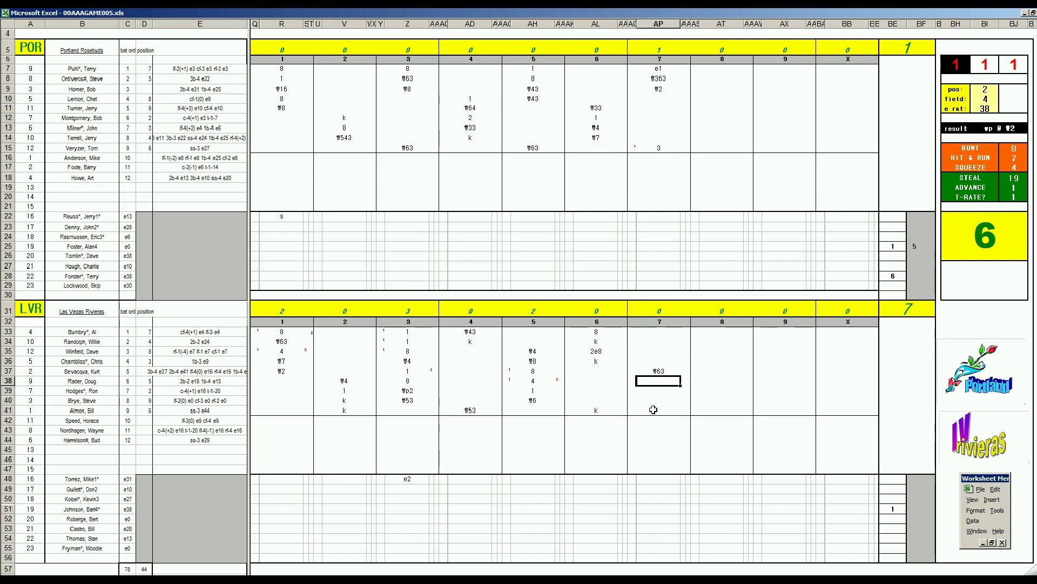
pyautogui.write('#53')
pyautogui.press('Return')
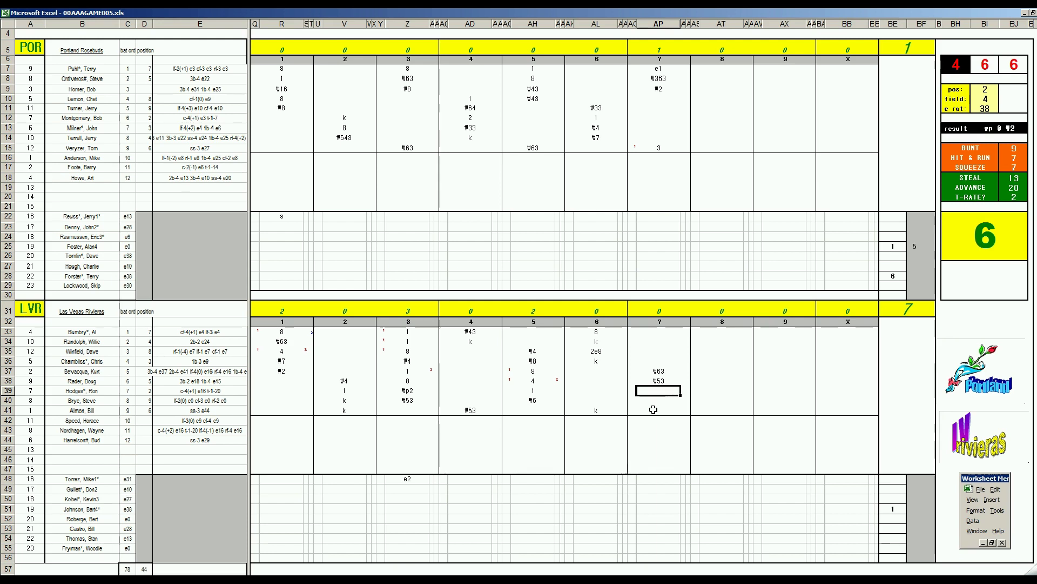
# - Record ₩7 in AP43 for the Las Vegas substitute on the eleventh batting row in inning 7
pyautogui.press('Down')
pyautogui.press('Down')
pyautogui.press('Down')
pyautogui.press('Down')
pyautogui.write('#7')
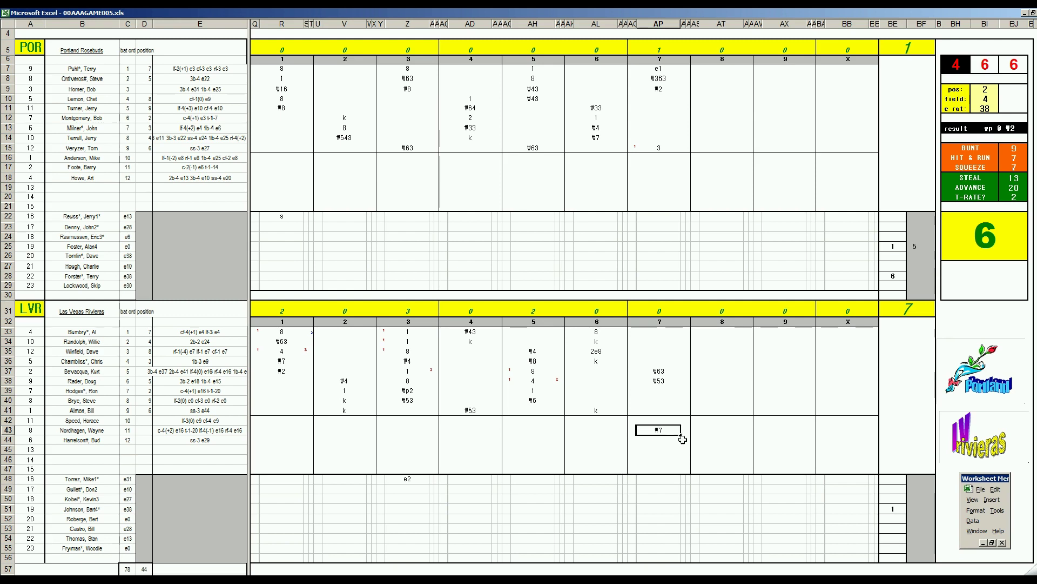
# - Enter 7 in BF51 on Las Vegas's fourth pitcher row and 8 in BE53 on its sixth pitcher row
pyautogui.click(922, 510)
pyautogui.write('7')
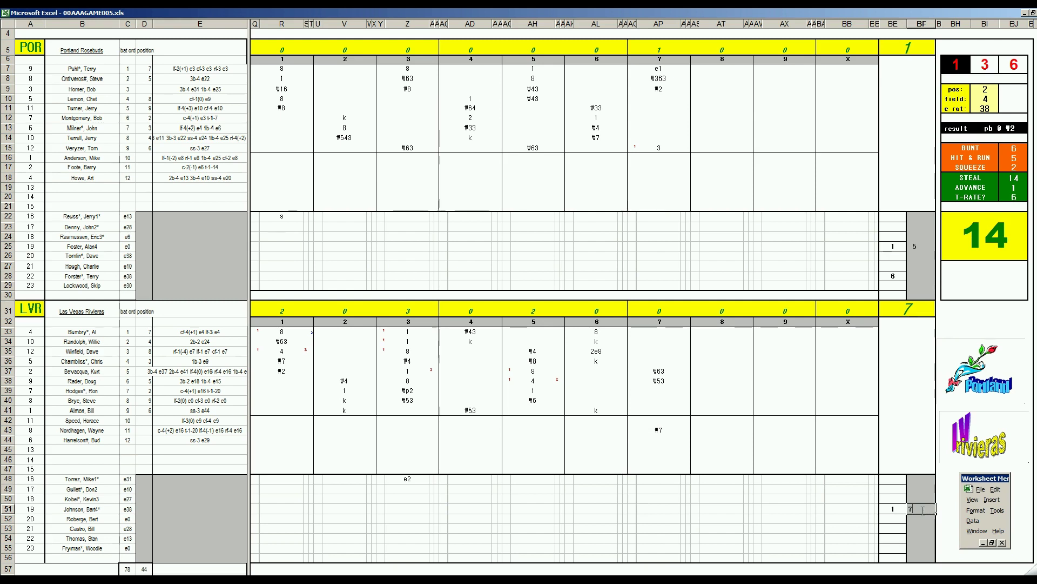
pyautogui.press('Return')
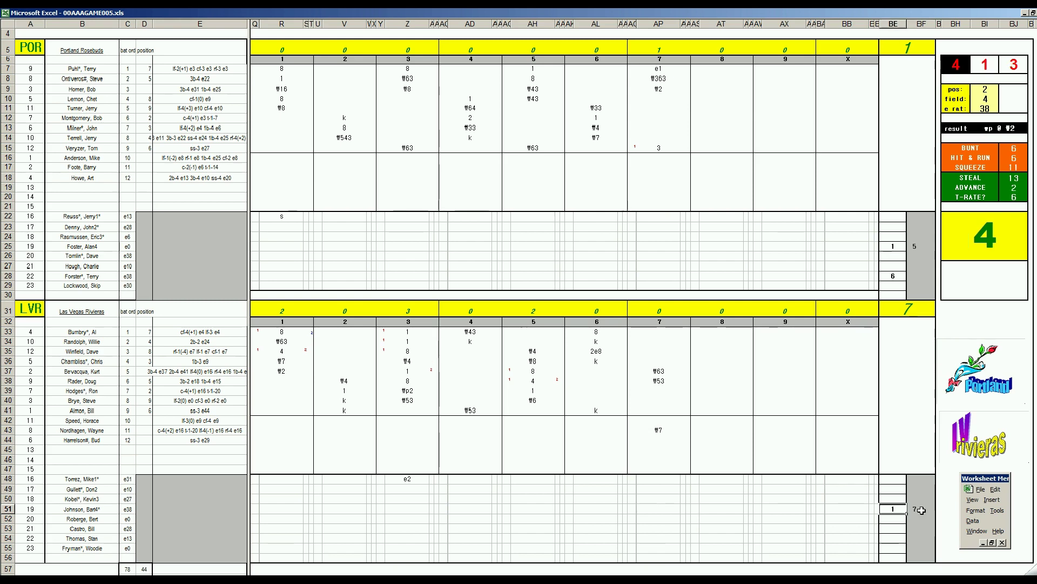
pyautogui.write('8')
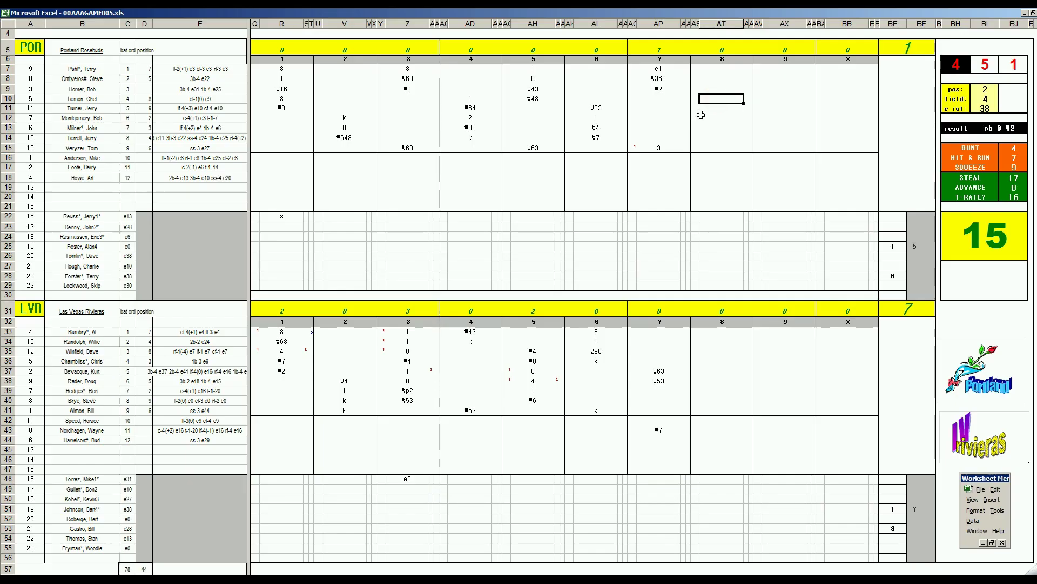
# - Record 1 in AT10 and ₩5 in AT11 for Portland's fourth and fifth batters in inning 8
pyautogui.write('1')
pyautogui.press('Return')
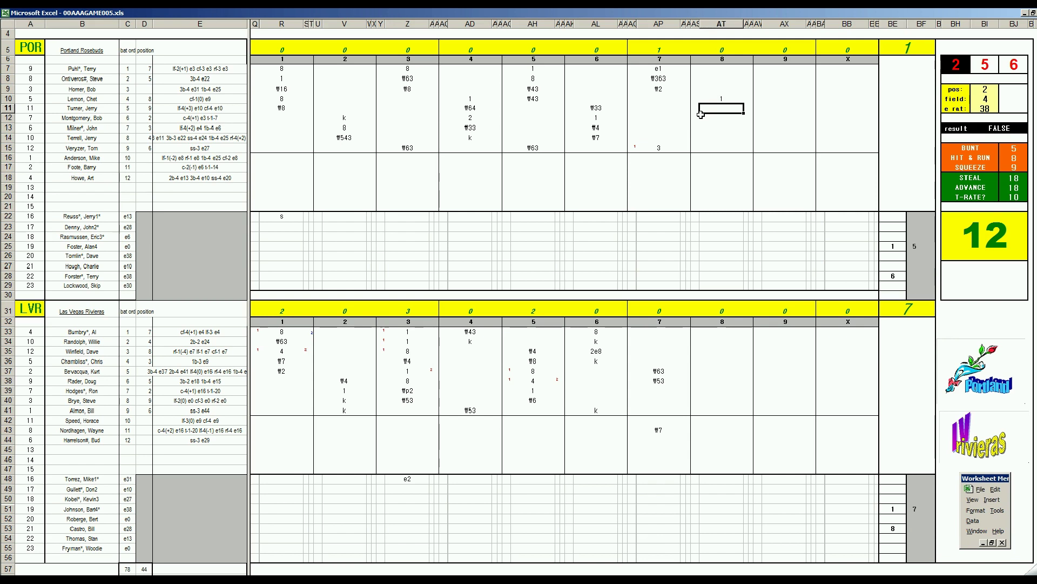
pyautogui.write('#5')
pyautogui.press('Return')
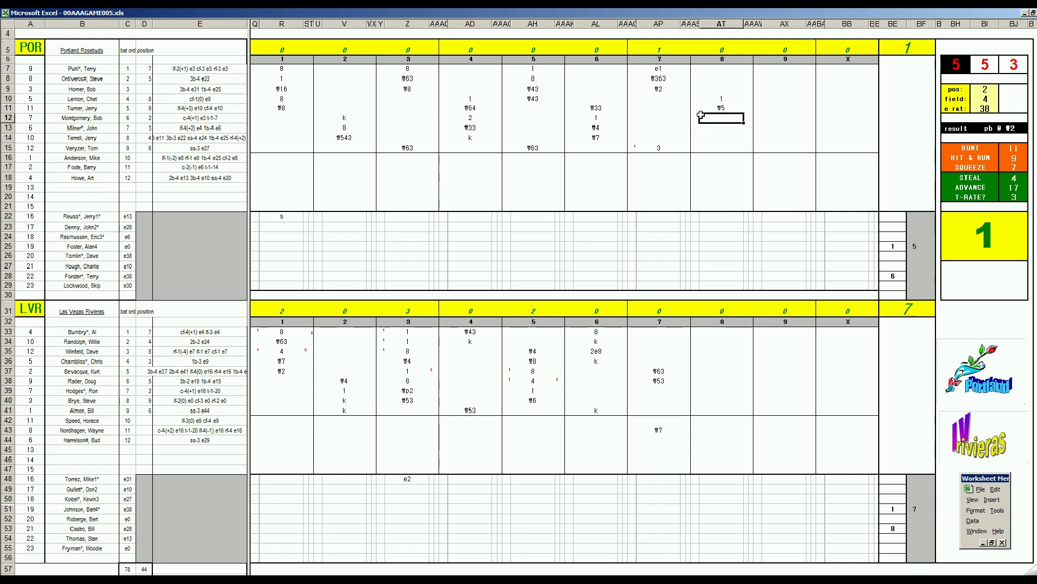
# - Check fielding with position 4, field 2 and error rating 24, and record ₩463 in AT12 for Portland's sixth batter
pyautogui.press('Tab')
pyautogui.write('4')
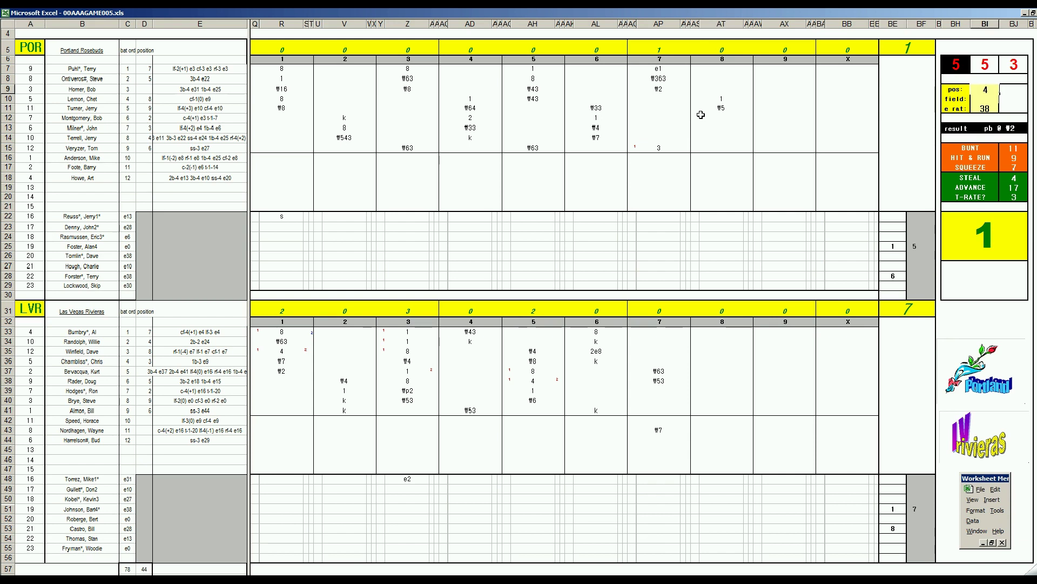
pyautogui.press('Return')
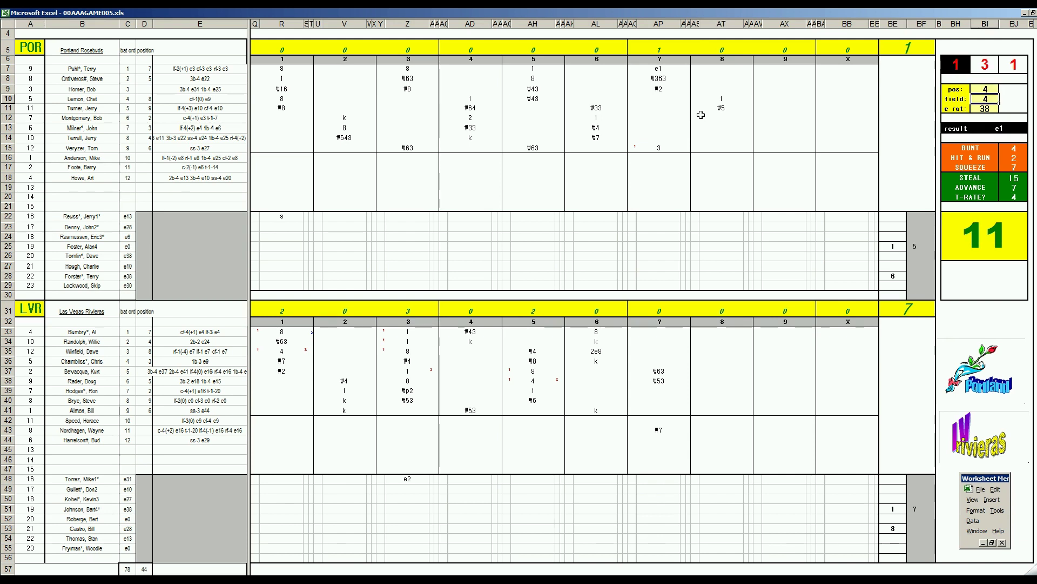
pyautogui.write('2')
pyautogui.press('Return')
pyautogui.write('24')
pyautogui.press('Return')
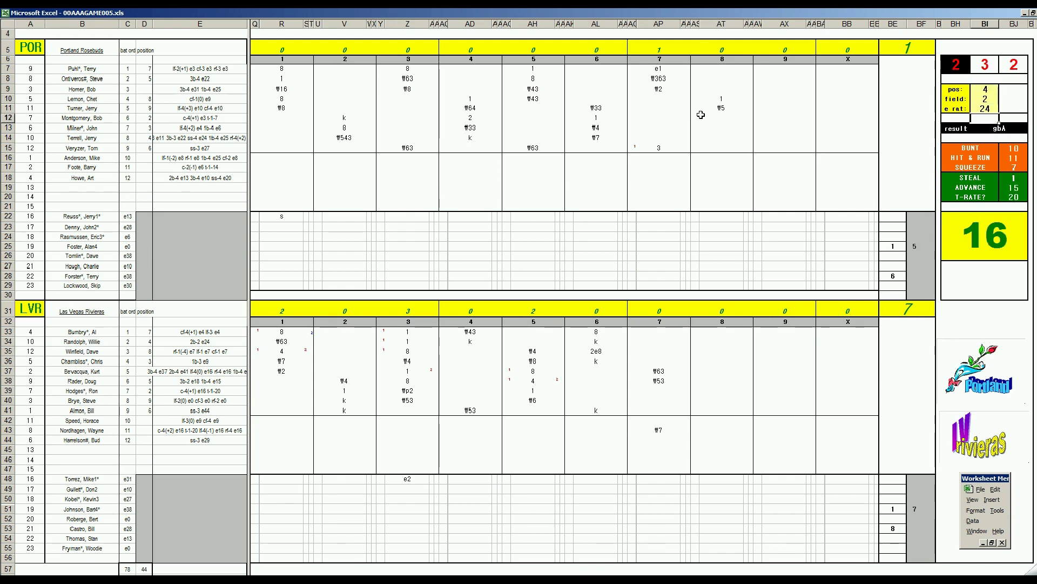
pyautogui.click(722, 109)
pyautogui.press('Delete')
pyautogui.press('Down')
pyautogui.write('#463')
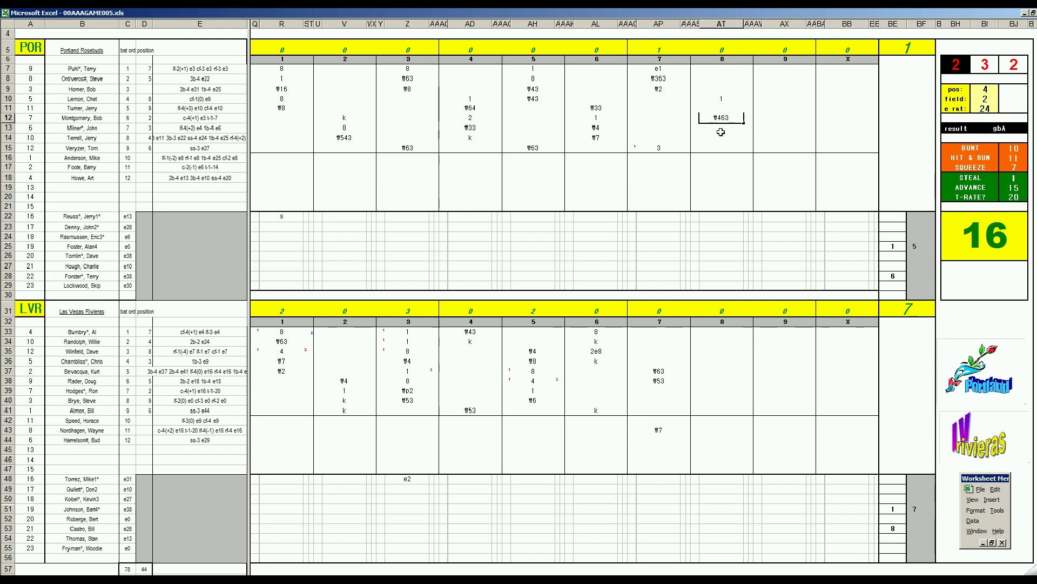
# - Enter 2 in BF28 on Portland's seventh pitcher row and 8 in BE29 on its eighth pitcher row
pyautogui.click(917, 279)
pyautogui.write('2')
pyautogui.press('Return')
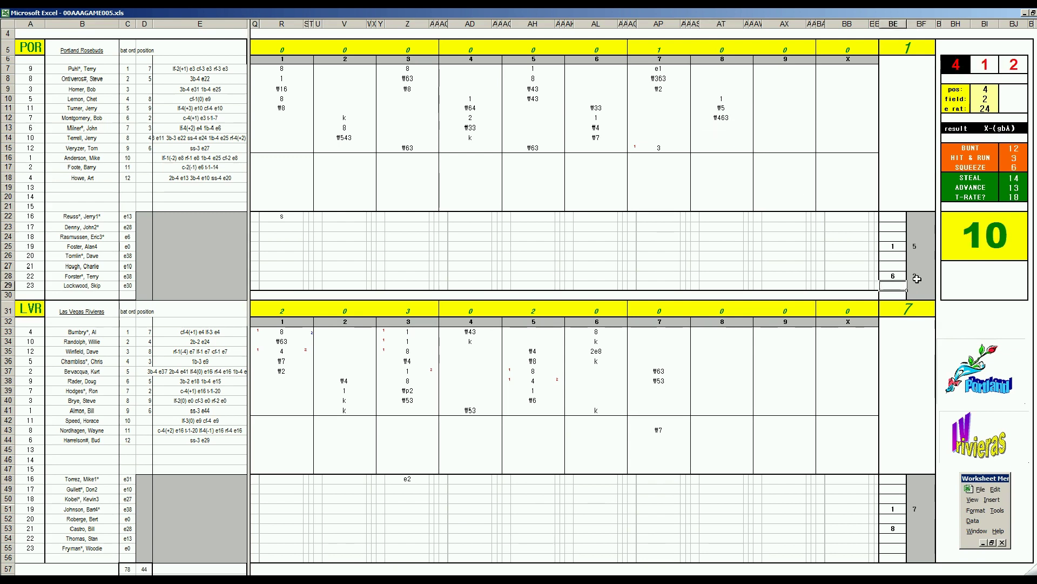
pyautogui.write('8')
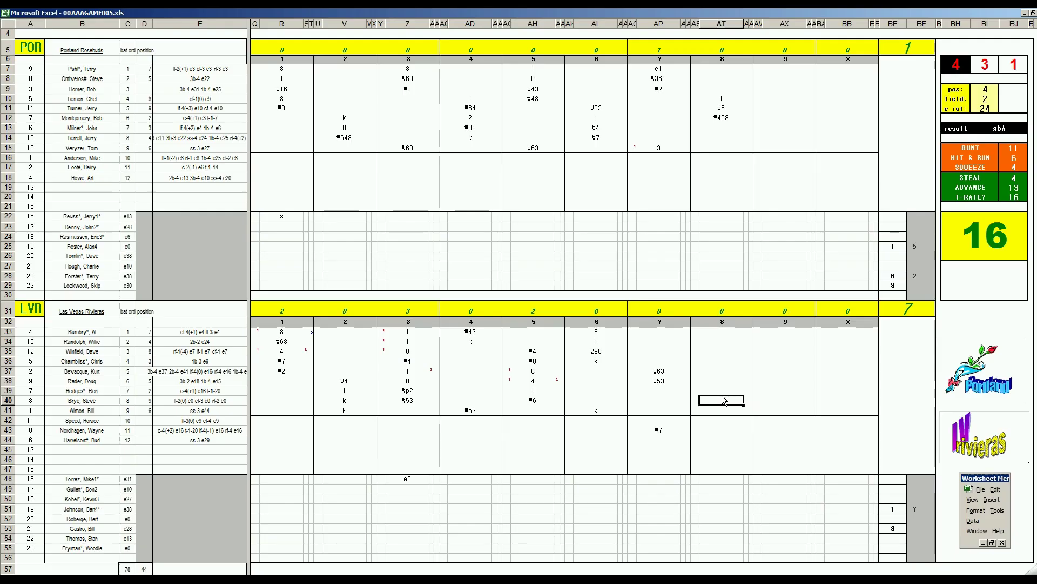
# - Check fielding with position 5, field 4 and error rating 22, and record 1 and k in AT40:AT41 for Las Vegas's eighth and ninth batters
pyautogui.hotkey('ctrl', 'p')
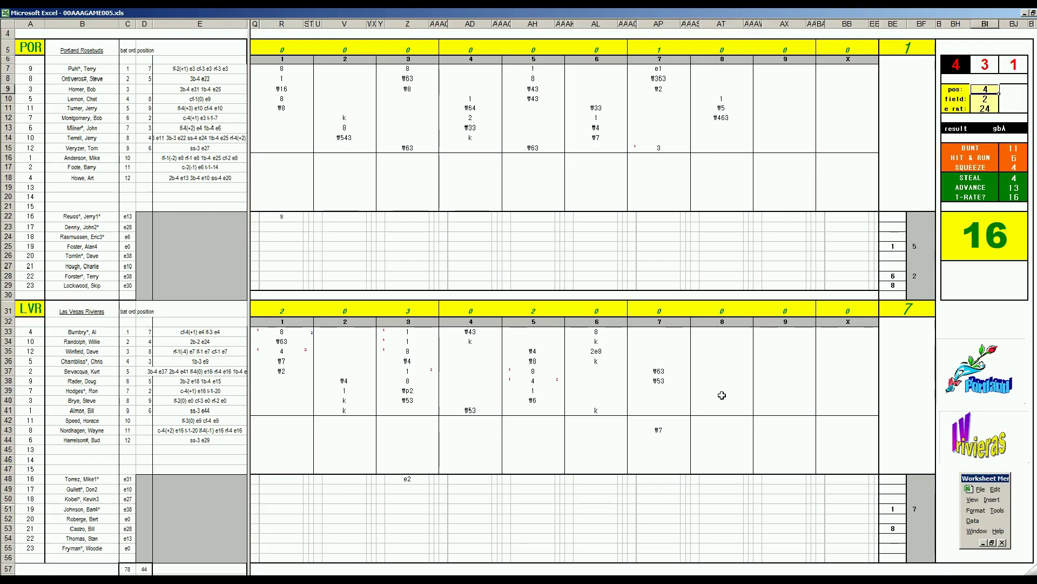
pyautogui.write('5')
pyautogui.press('Return')
pyautogui.write('4')
pyautogui.press('Return')
pyautogui.write('22')
pyautogui.press('Return')
pyautogui.click(721, 390)
pyautogui.press('Down')
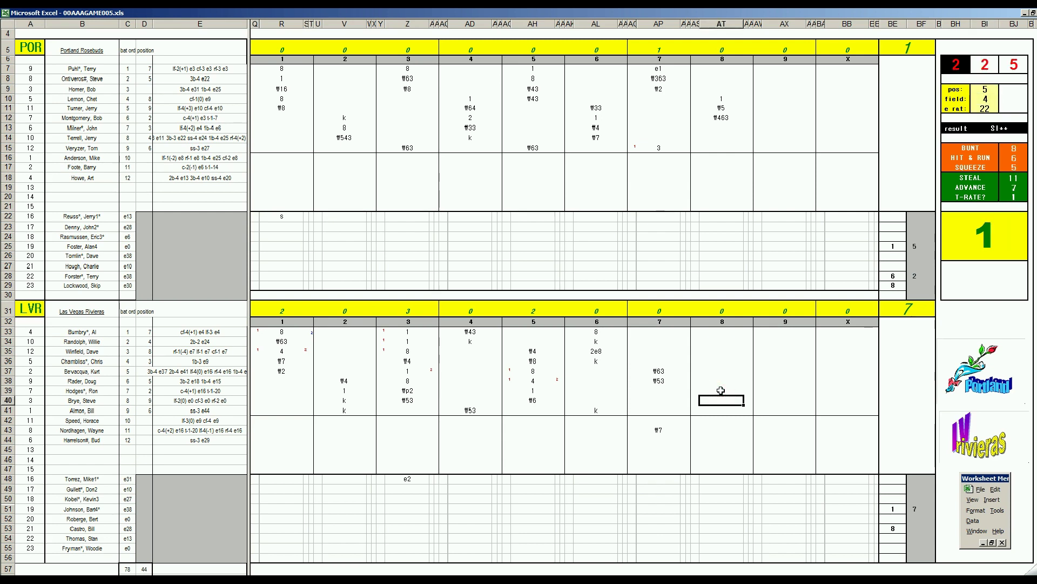
pyautogui.write('1')
pyautogui.press('Return')
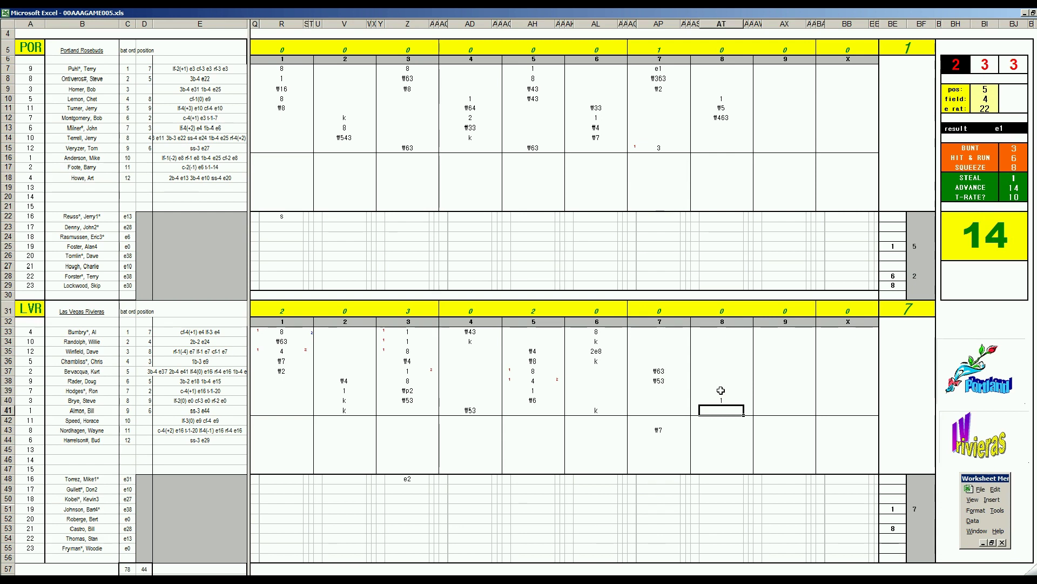
pyautogui.write('k')
pyautogui.press('Return')
# - Check fielding with position 7, field 2 and error rating 3, and record ₩7 in AT33 for Las Vegas's first batter
pyautogui.press('Up')
pyautogui.press('Up')
pyautogui.press('Up')
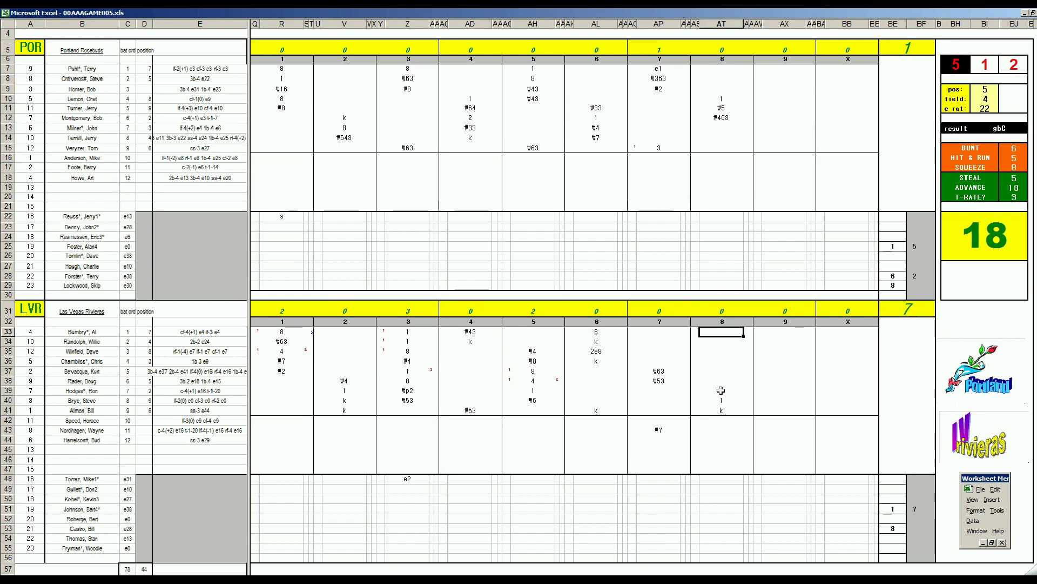
pyautogui.hotkey('ctrl', 'Home')
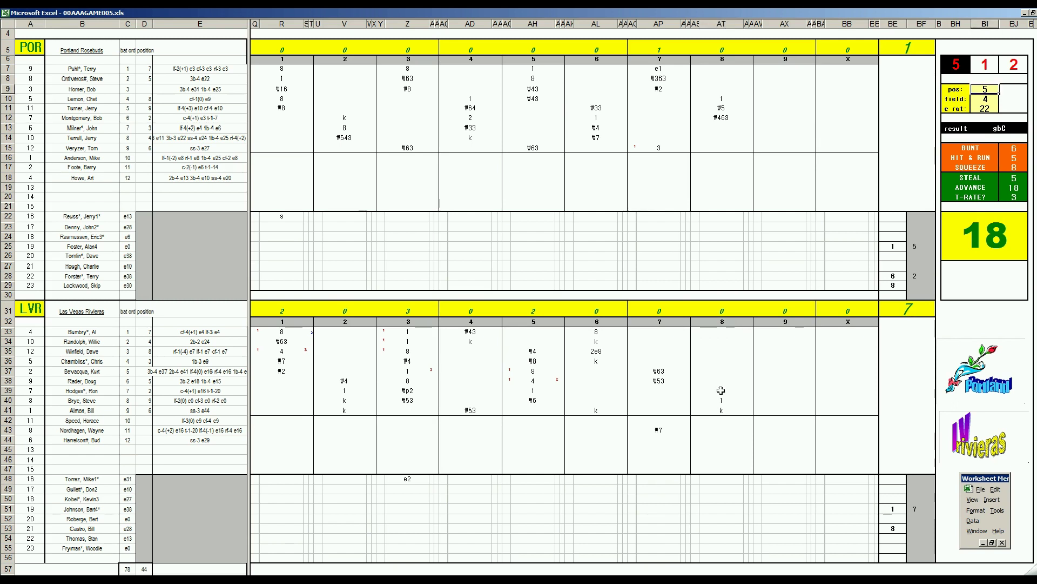
pyautogui.press('Down')
pyautogui.press('Down')
pyautogui.press('Down')
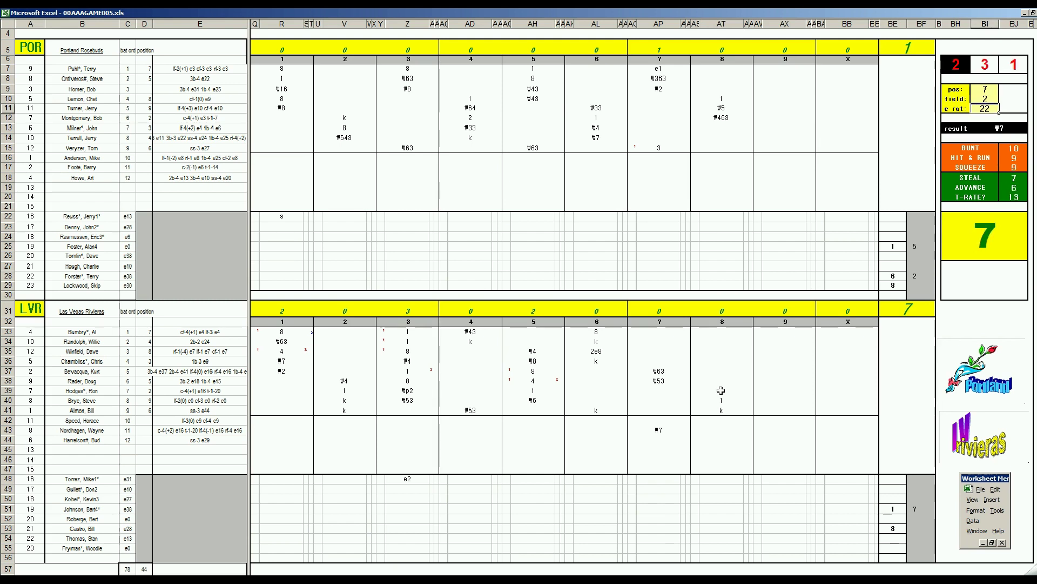
pyautogui.click(730, 331)
pyautogui.write('\\')
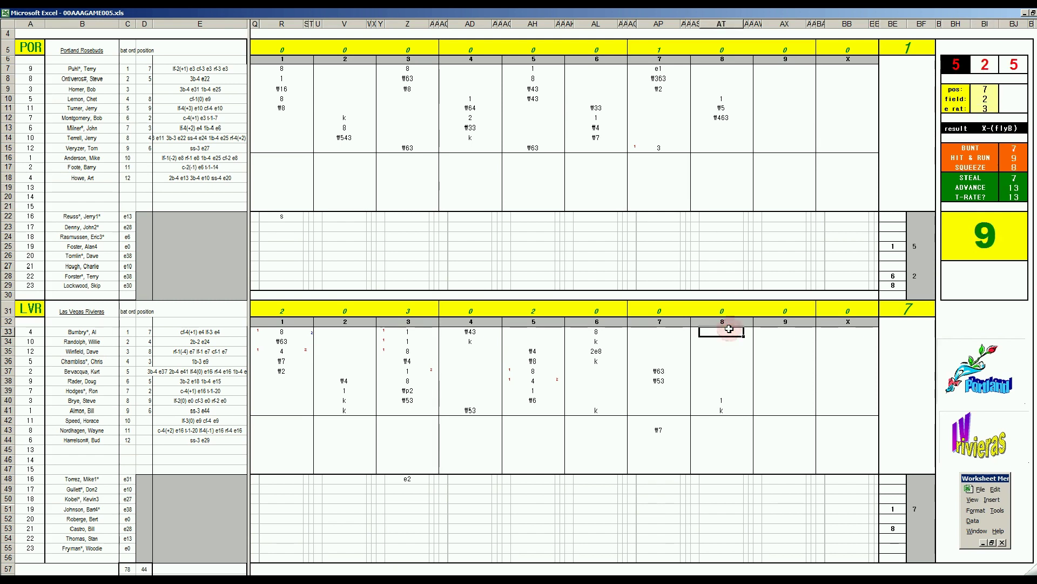
pyautogui.write('7')
pyautogui.press('Return')
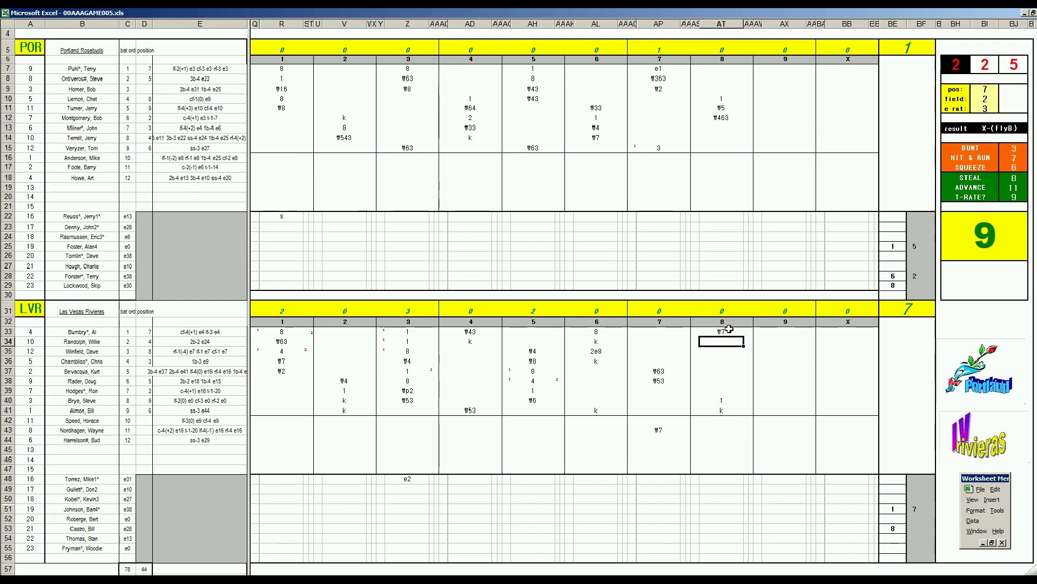
# - Record 1, 8 and 1 in AT34:AT36 for Las Vegas's second, third and fourth batters in inning 8
pyautogui.write('1')
pyautogui.press('Return')
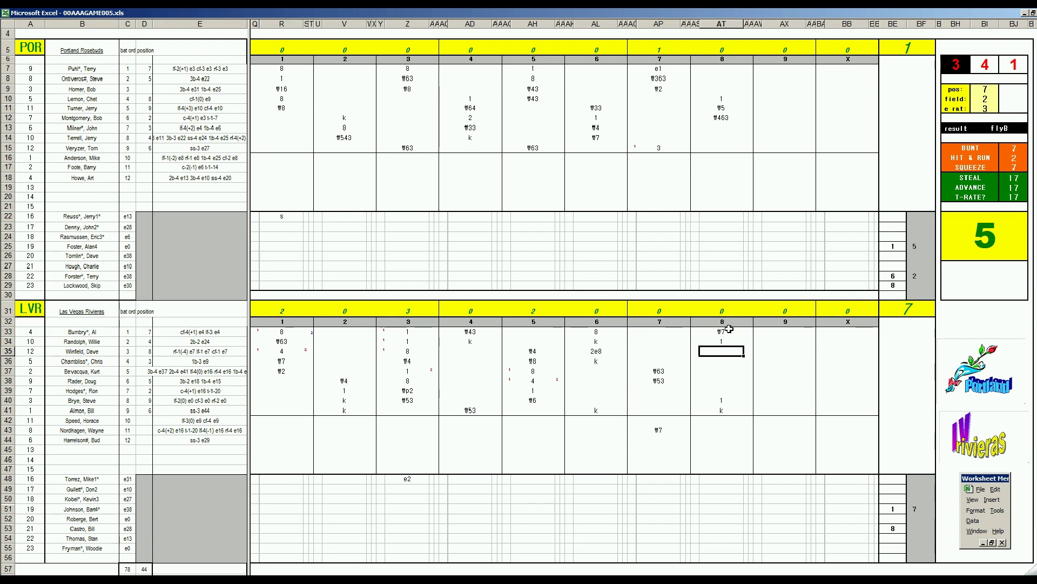
pyautogui.write('8')
pyautogui.press('Return')
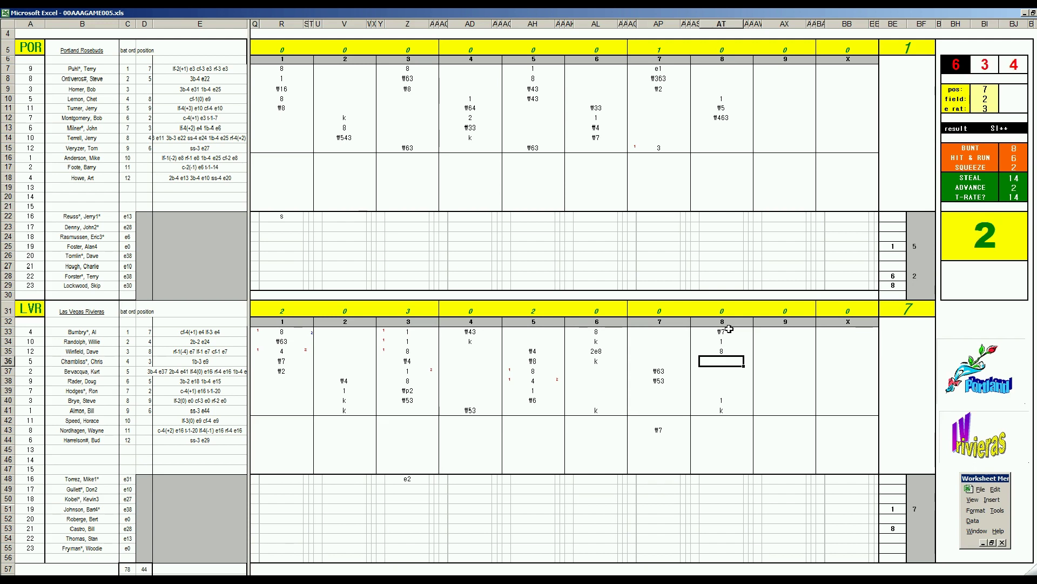
pyautogui.write('1')
pyautogui.press('Return')
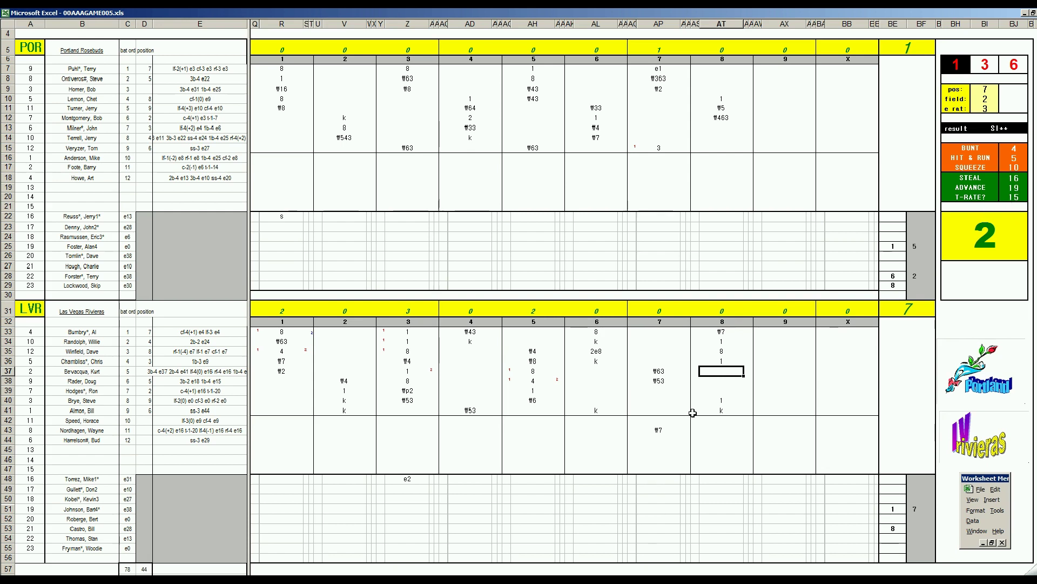
# - Credit Las Vegas's fourth batter with 2 runs batted in and mark 1 run for the eighth batter in inning 8
pyautogui.press('Up')
pyautogui.press('Right')
pyautogui.write('2')
pyautogui.press('Left')
pyautogui.press('Left')
pyautogui.press('Down')
pyautogui.press('Down')
pyautogui.press('Down')
pyautogui.press('Down')
pyautogui.write('1')
# - Mark 1 run in AS34 for Las Vegas's second batter in inning 8
pyautogui.press('Up')
pyautogui.press('Up')
pyautogui.press('Up')
pyautogui.press('Up')
pyautogui.press('Up')
pyautogui.press('Up')
pyautogui.write('1')
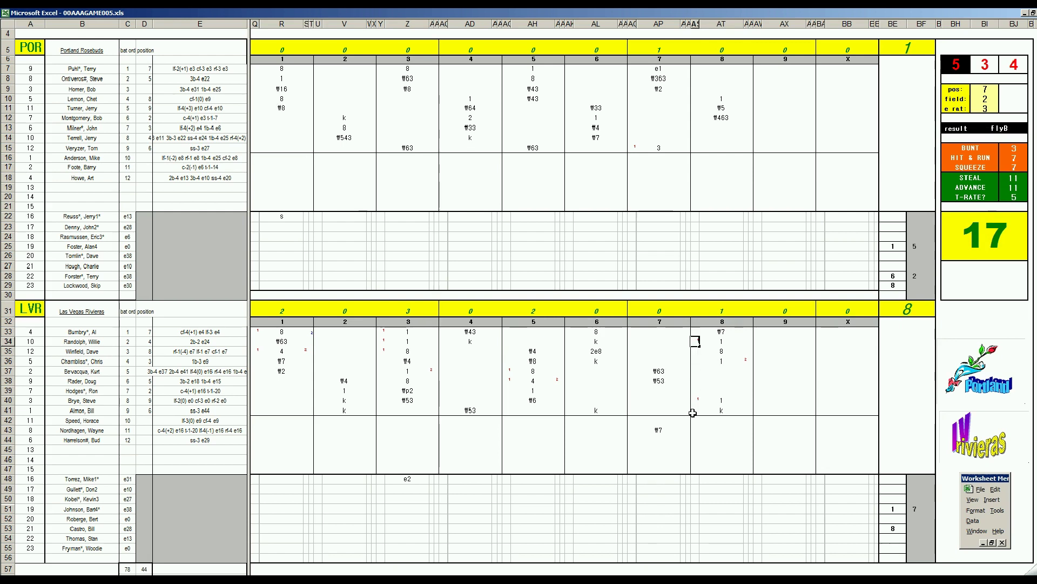
# - Record 8 in AT37 for Las Vegas's fifth batter in inning 8
pyautogui.press('Right')
pyautogui.press('Down')
pyautogui.press('Down')
pyautogui.press('Down')
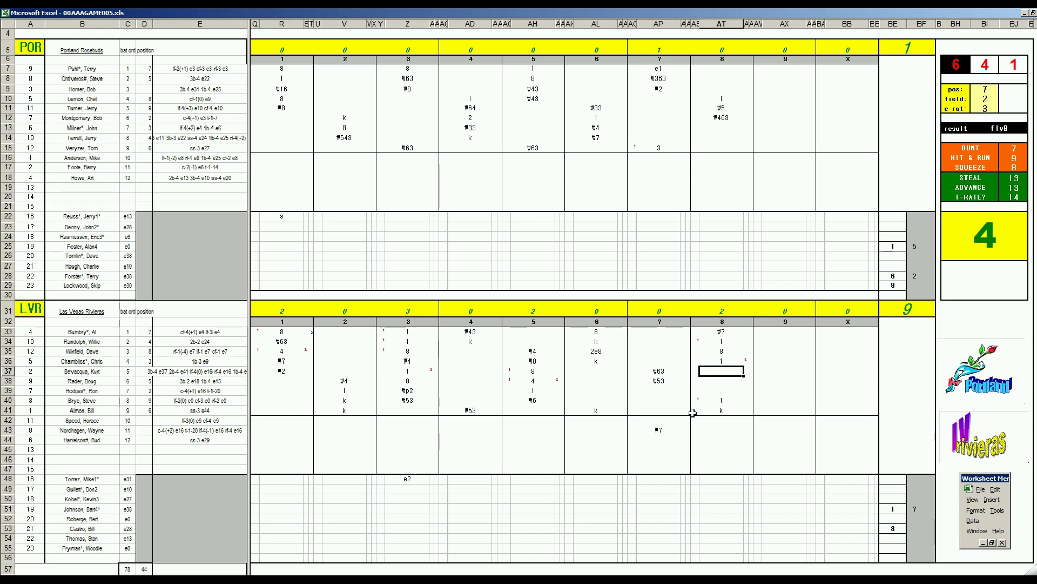
pyautogui.write('8')
pyautogui.press('Return')
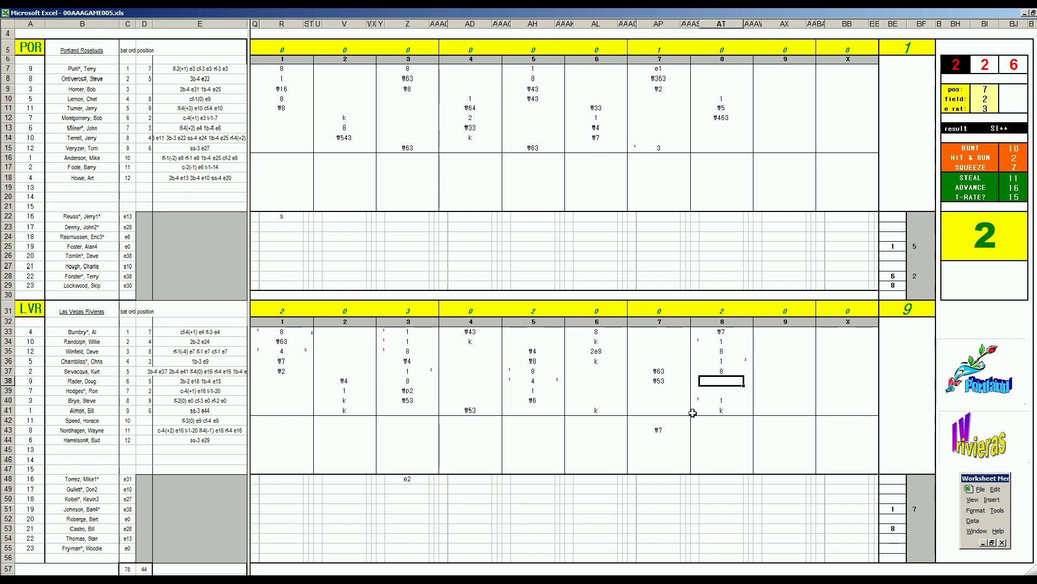
# - Record 8 with 1 run batted in for Las Vegas's sixth batter in row 38, and mark 1 run in AS35 for the third batter
pyautogui.write('8')
pyautogui.press('Left')
pyautogui.press('Up')
pyautogui.press('Up')
pyautogui.press('Up')
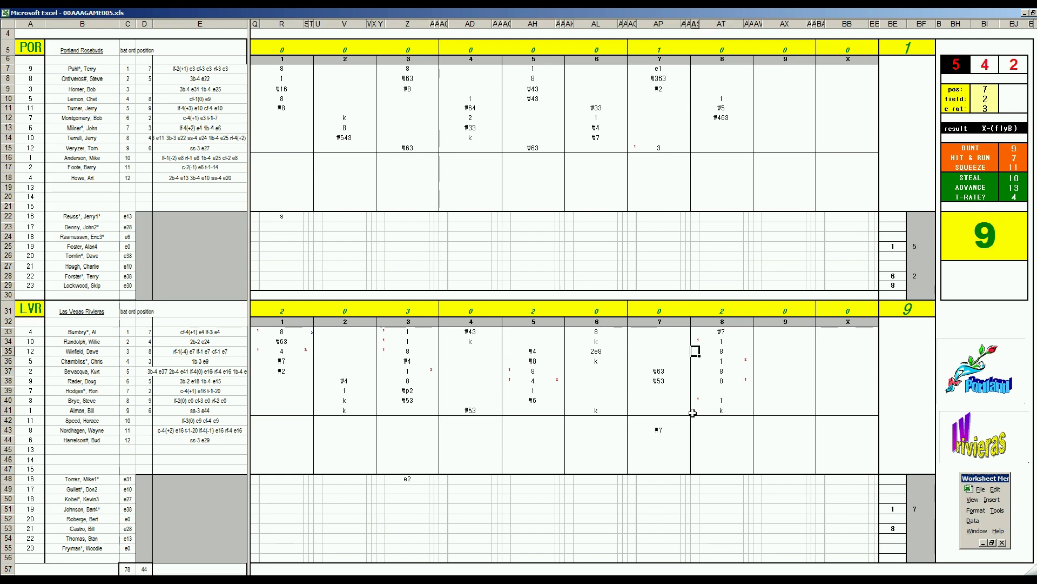
pyautogui.write('1')
# - Record k in AT43 for the Las Vegas substitute on the eleventh batting row in inning 8
pyautogui.press('Right')
pyautogui.press('Down')
pyautogui.press('Down')
pyautogui.press('Down')
pyautogui.press('Down')
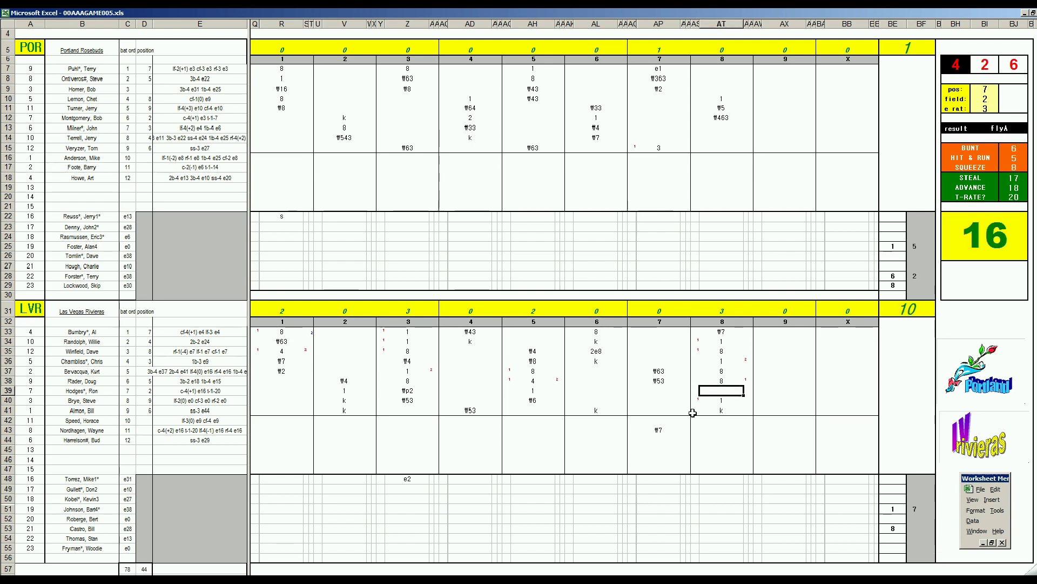
pyautogui.press('Down')
pyautogui.press('Down')
pyautogui.press('Down')
pyautogui.press('Down')
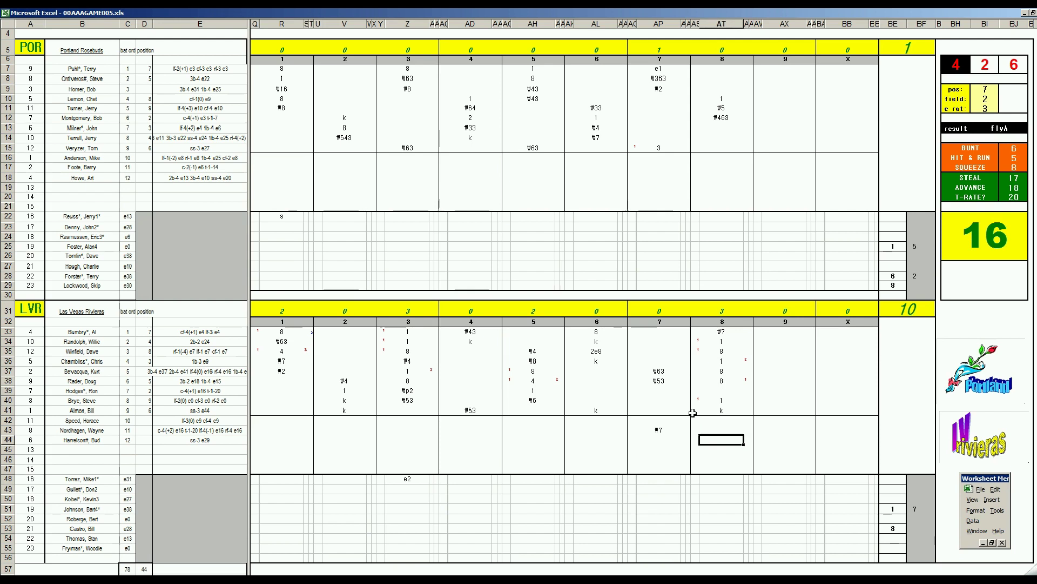
pyautogui.write('k')
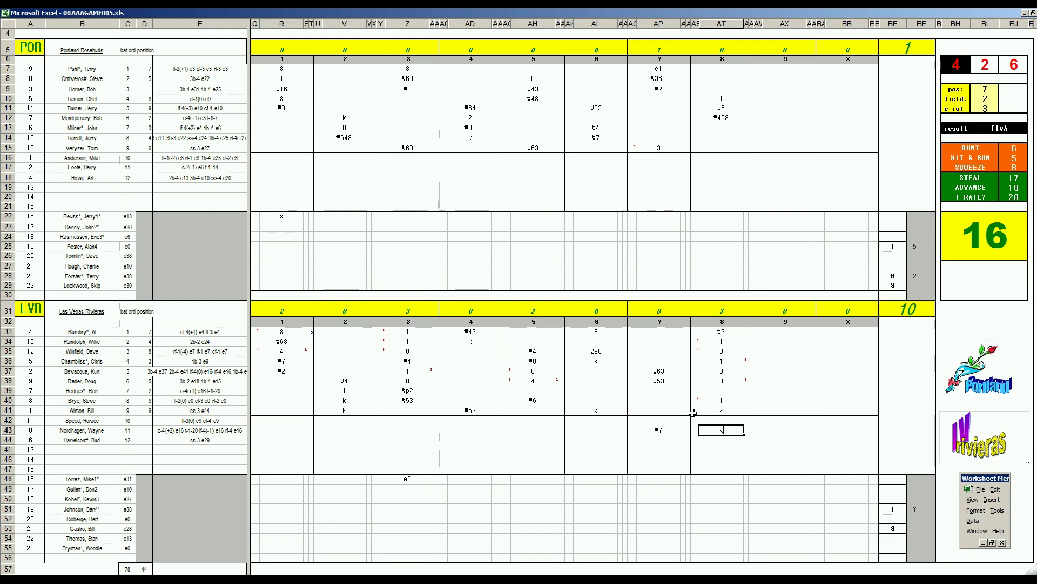
# - Enter 1 in BF53 on Las Vegas's sixth pitcher row and 9 in BE52 on its fifth pitcher row
pyautogui.click(922, 526)
pyautogui.write('1')
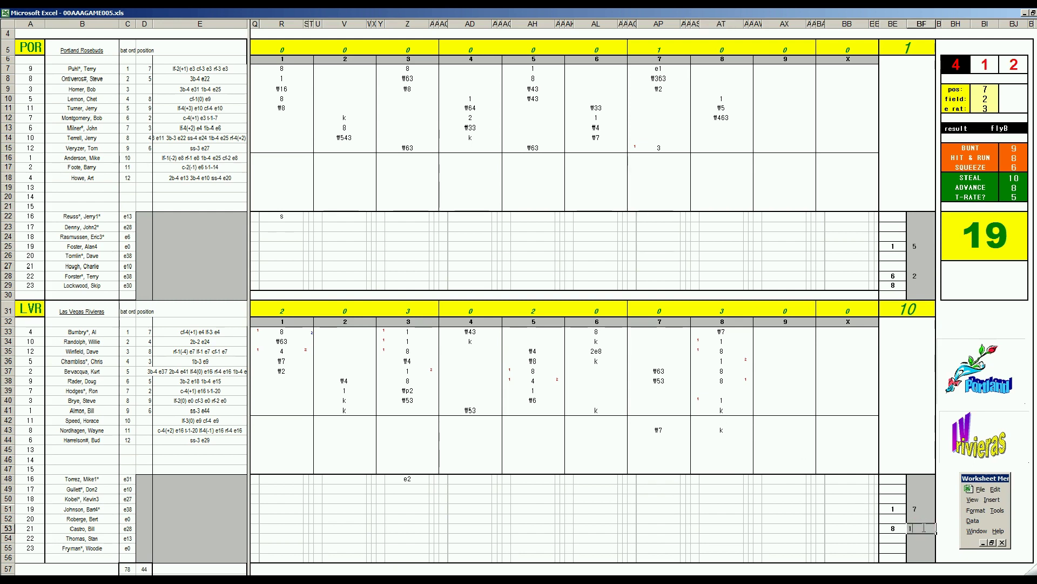
pyautogui.press('Left')
pyautogui.press('Up')
pyautogui.write('9')
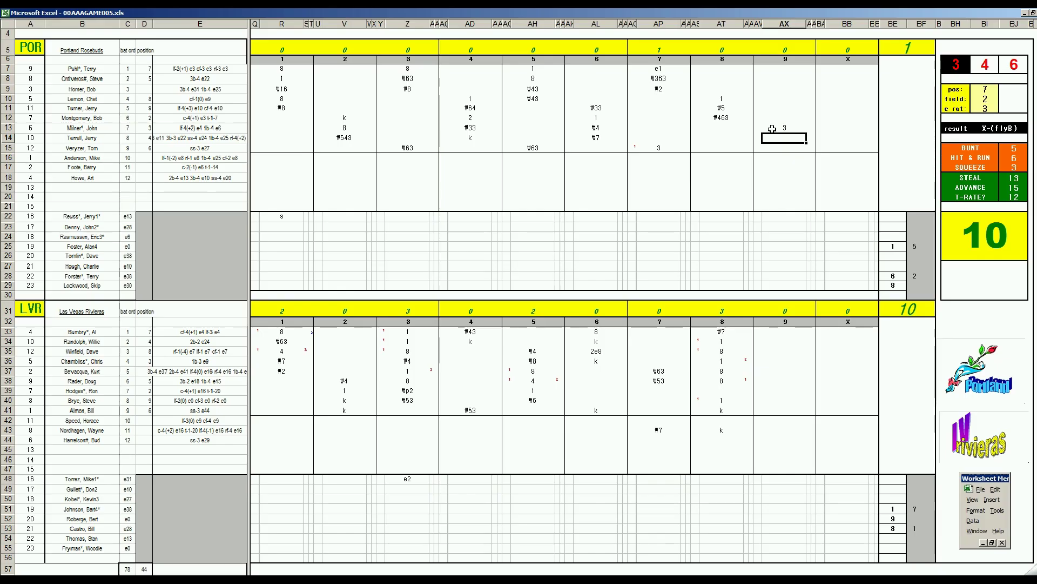
# - Record ₩6 and ₩9 in AX14:AX15 and 8 and ₩8 in AX7:AX8 for Portland's eighth, ninth, first and second batters in inning 9
pyautogui.write('#6')
pyautogui.press('Return')
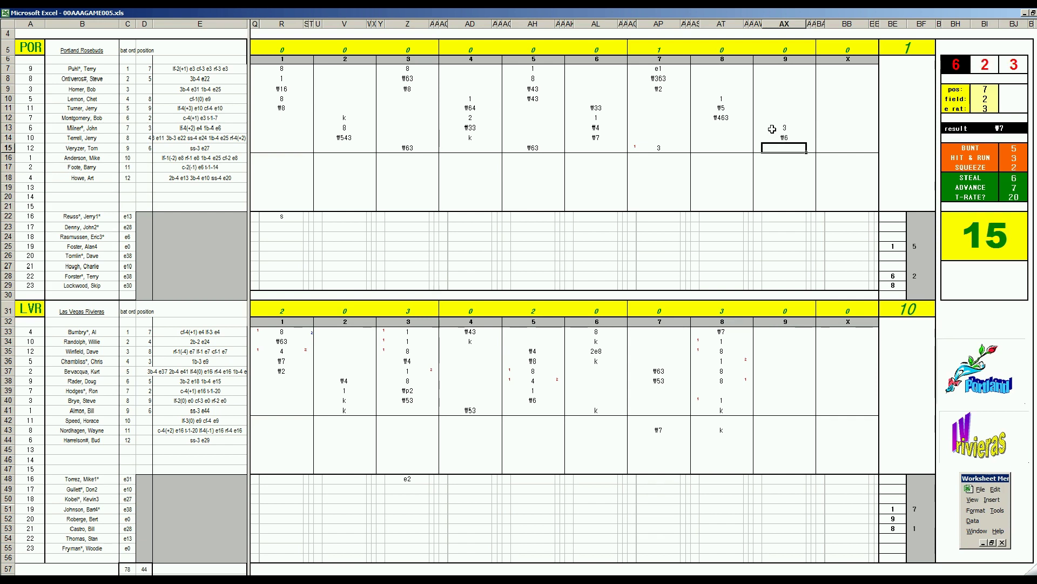
pyautogui.write('#9')
pyautogui.press('Return')
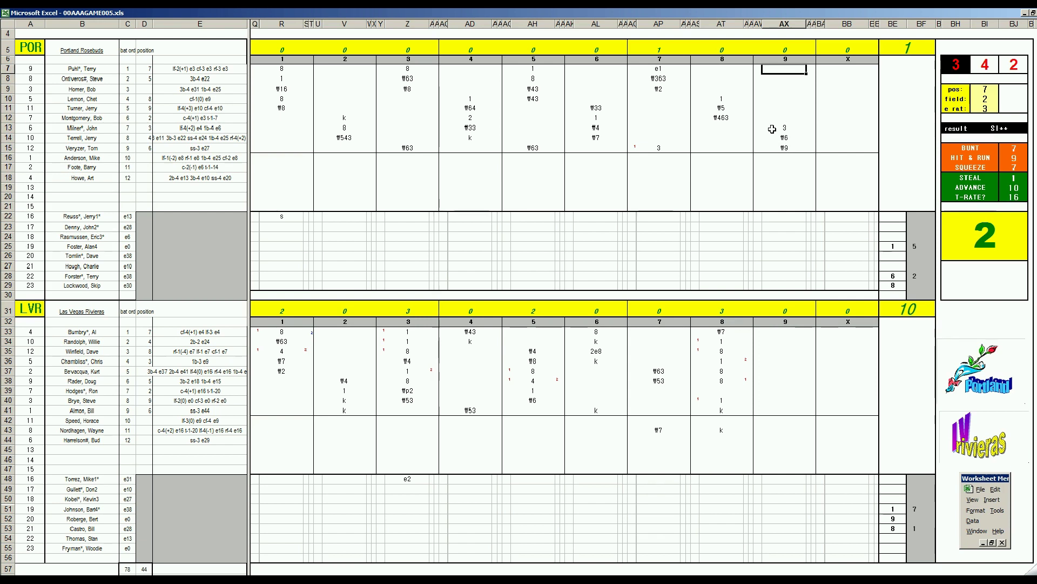
pyautogui.write('8')
pyautogui.press('Return')
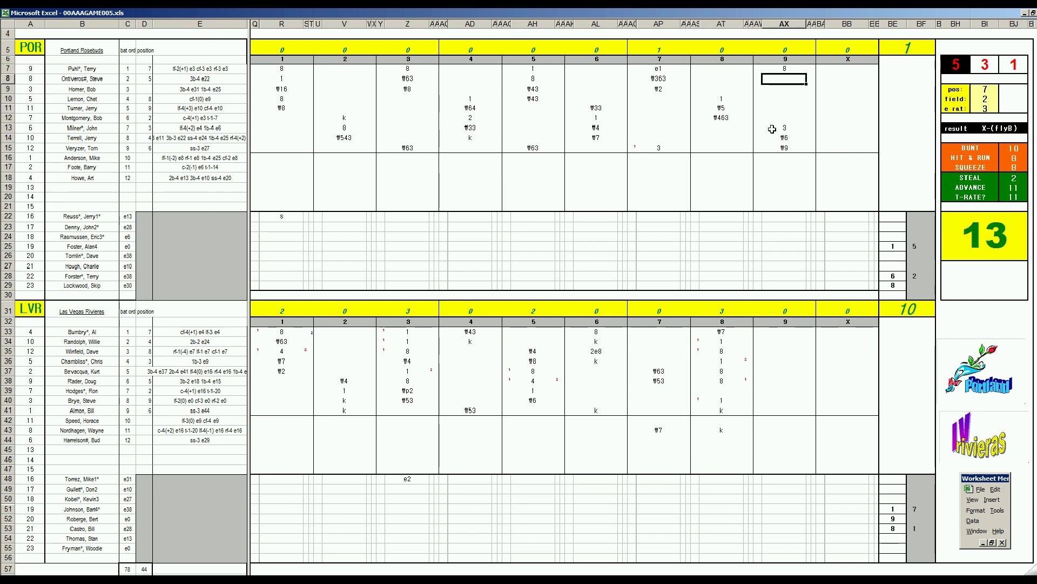
pyautogui.write('#8')
pyautogui.press('Return')
# - Enter 1 in BF29 on Portland's eighth pitcher row and 1 in BF52 on Las Vegas's fifth pitcher row
pyautogui.click(916, 283)
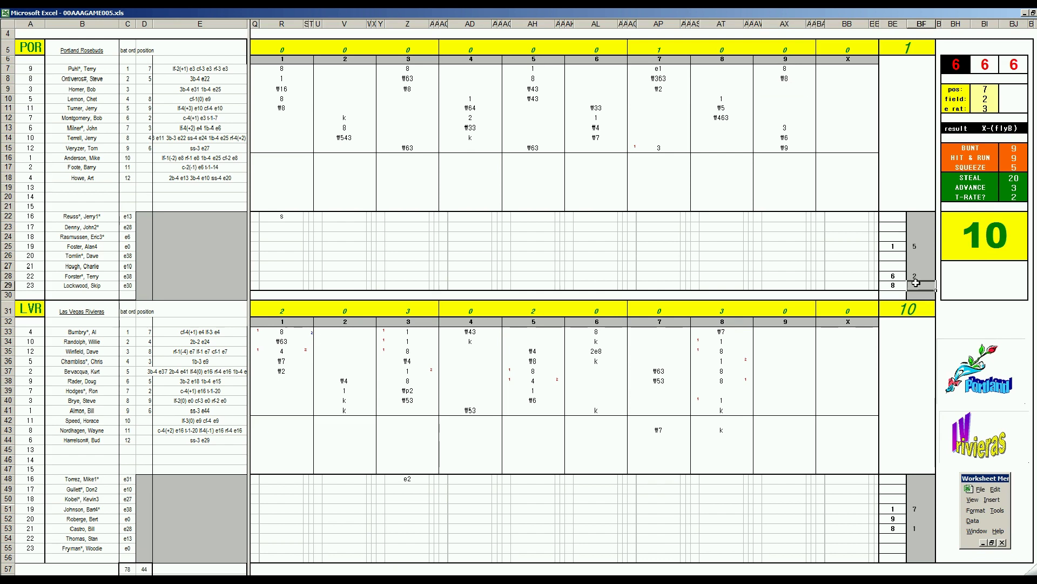
pyautogui.write('1')
pyautogui.press('Return')
pyautogui.click(907, 519)
pyautogui.write('1')
pyautogui.press('Return')
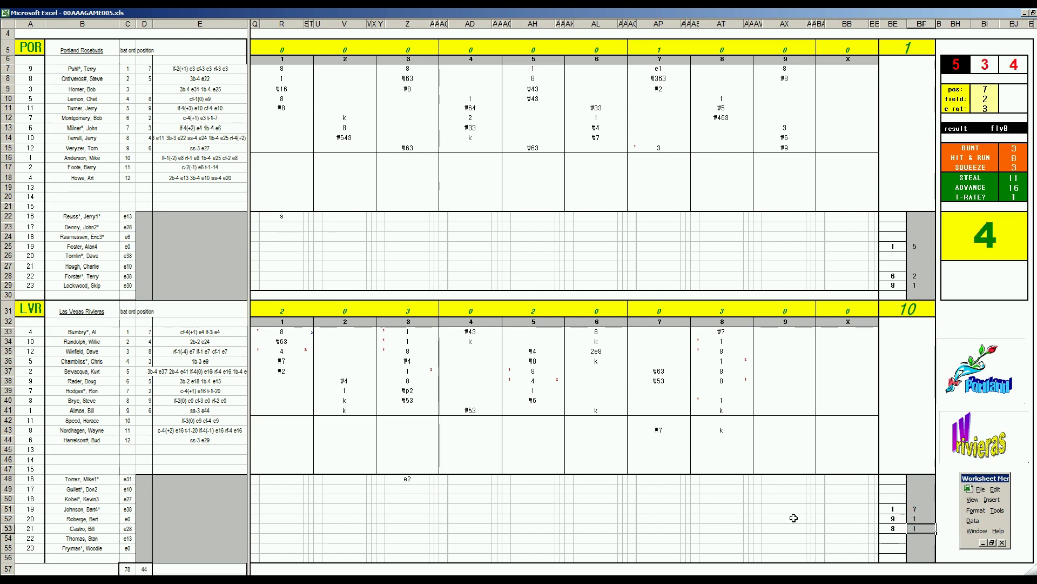
# - Display the score sheet in Book5 with both teams' batting and pitching statistics columns
pyautogui.click(209, 520)
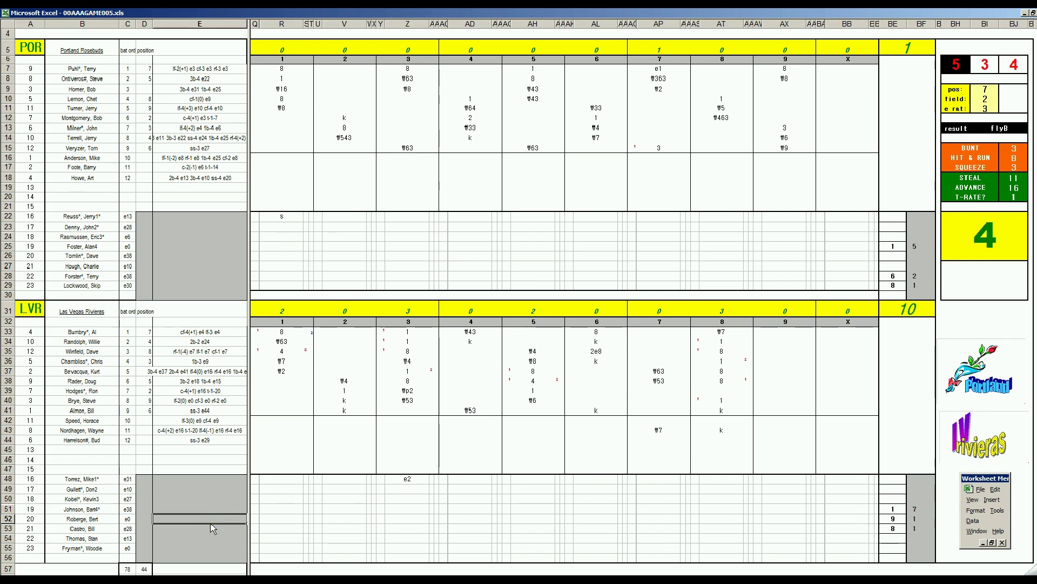
pyautogui.doubleClick(210, 519)
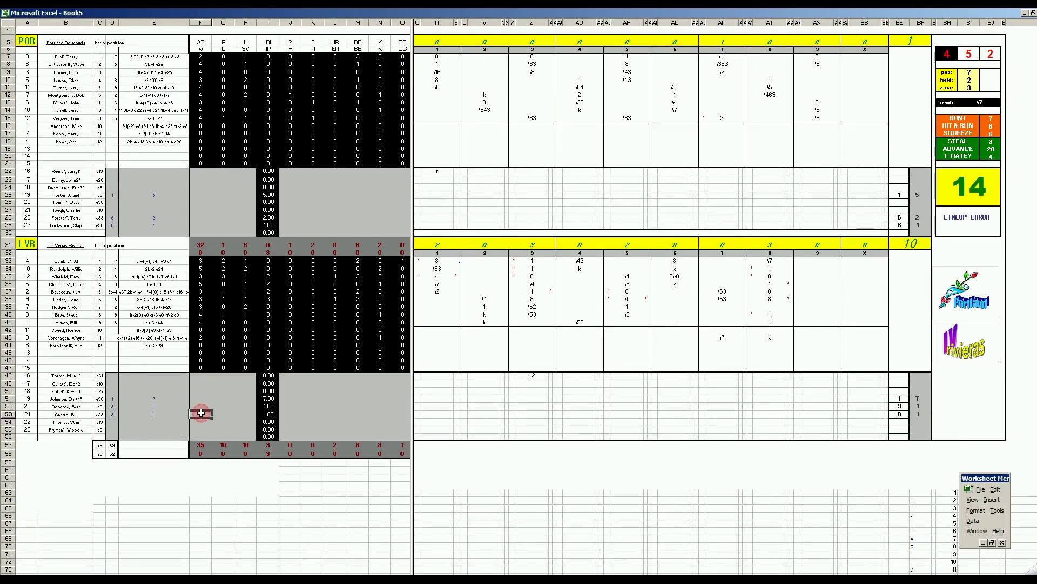
# - Enter 1 in the win column in F51 for Las Vegas's fourth pitcher row
pyautogui.press('Up')
pyautogui.press('Up')
pyautogui.write('1')
pyautogui.press('Return')
# - Enter 1 hit and 1 walk in J52 and M52, and 1 hit in J53, for Las Vegas's two relief pitchers
pyautogui.press('Right')
pyautogui.press('Right')
pyautogui.press('Right')
pyautogui.press('Right')
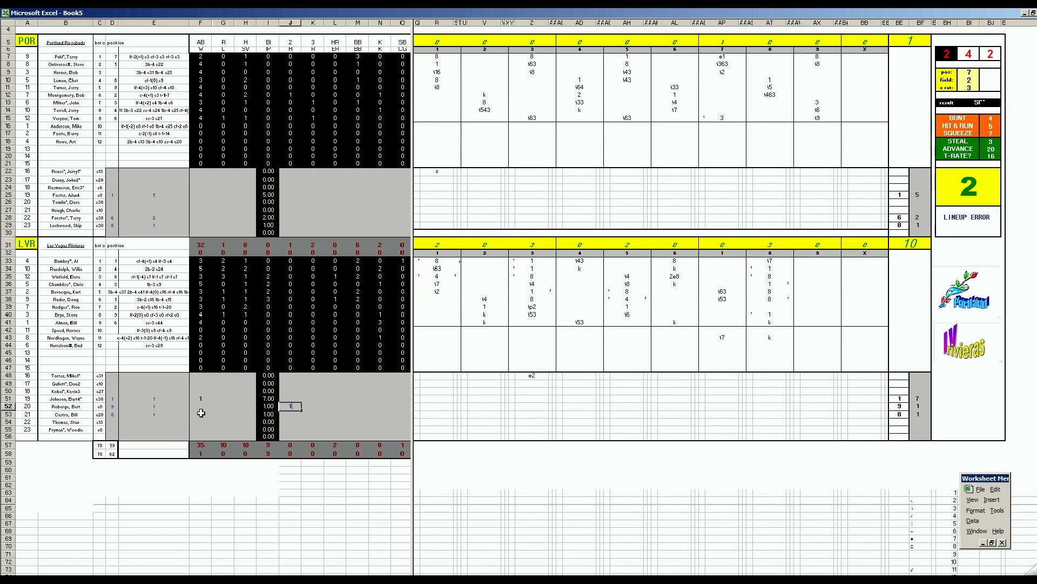
pyautogui.write('1')
pyautogui.press('Right')
pyautogui.press('Right')
pyautogui.press('Right')
pyautogui.write('1')
pyautogui.press('Left')
pyautogui.press('Left')
pyautogui.press('Left')
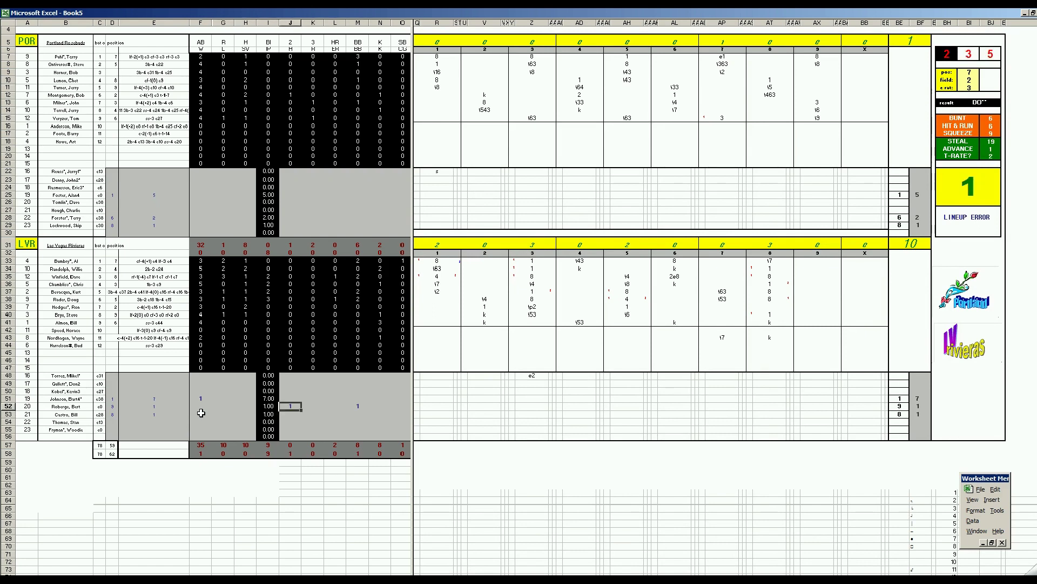
pyautogui.press('Down')
pyautogui.write('1')
# - Fill in Las Vegas's starting pitcher in row 51 with 6 hits, 1 run, 5 walks and 2 strikeouts
pyautogui.press('Up')
pyautogui.press('Up')
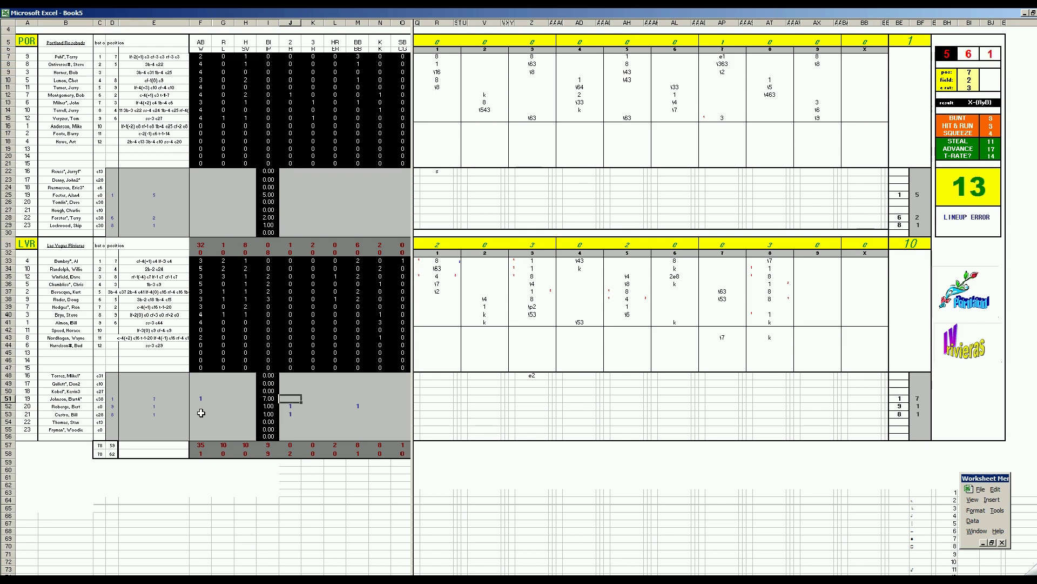
pyautogui.write('6')
pyautogui.press('Right')
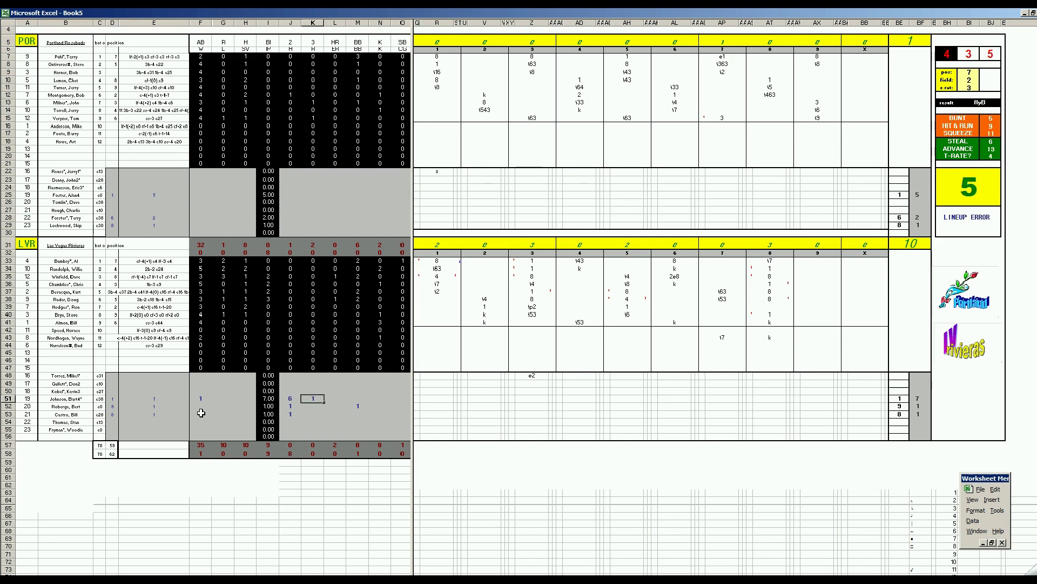
pyautogui.write('1')
pyautogui.press('Right')
pyautogui.press('Right')
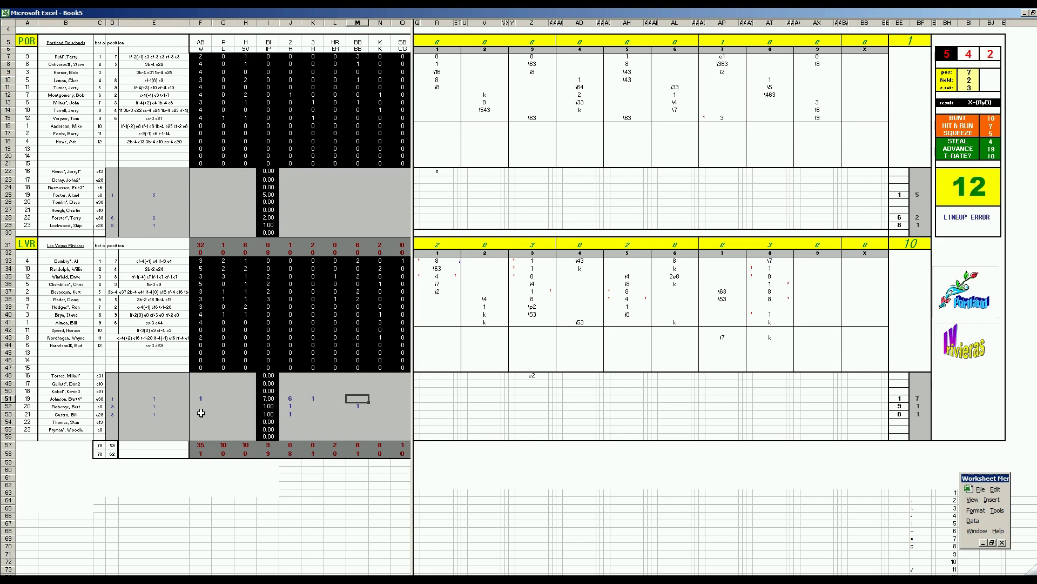
pyautogui.write('5')
pyautogui.press('Right')
pyautogui.write('2')
# - Enter 3 hits, 3 runs, 3 earned runs, 3 walks and 2 strikeouts in J29:N29 for Portland's last reliever
pyautogui.press('Up')
pyautogui.press('Up')
pyautogui.press('Up')
pyautogui.press('Up')
pyautogui.press('Up')
pyautogui.press('Up')
pyautogui.press('Up')
pyautogui.press('Up')
pyautogui.press('Up')
pyautogui.press('Up')
pyautogui.press('Up')
pyautogui.press('Up')
pyautogui.press('Up')
pyautogui.press('Up')
pyautogui.press('Up')
pyautogui.press('Up')
pyautogui.press('Up')
pyautogui.press('Up')
pyautogui.press('Up')
pyautogui.press('Up')
pyautogui.press('Up')
pyautogui.press('Left')
pyautogui.press('Left')
pyautogui.press('Left')
pyautogui.press('Left')
pyautogui.press('Left')
pyautogui.press('Left')
pyautogui.press('Up')
pyautogui.press('Right')
pyautogui.press('Right')
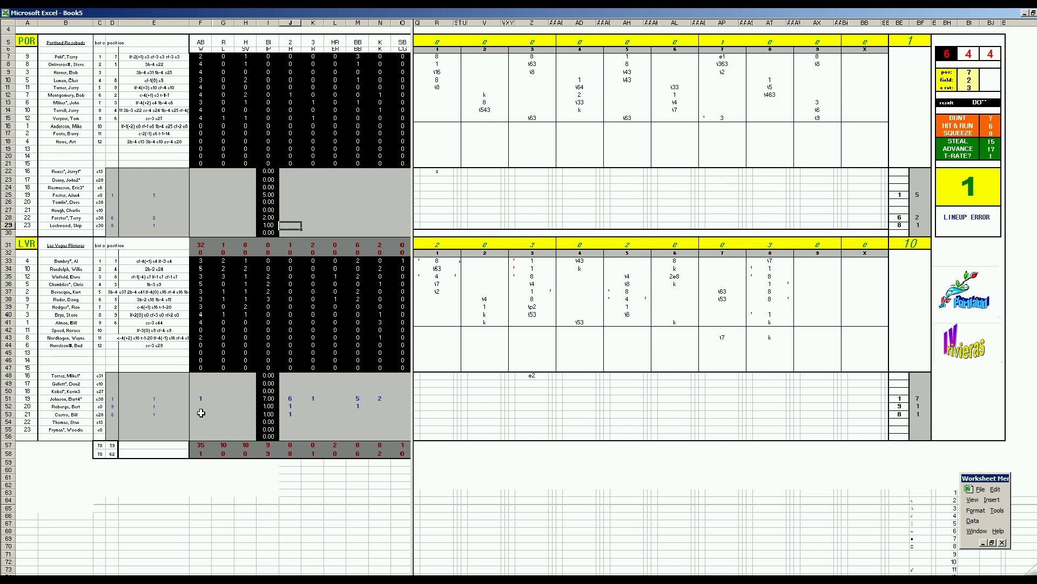
pyautogui.write('3')
pyautogui.press('Right')
pyautogui.write('3')
pyautogui.press('Right')
pyautogui.write('3')
pyautogui.press('Right')
pyautogui.write('3')
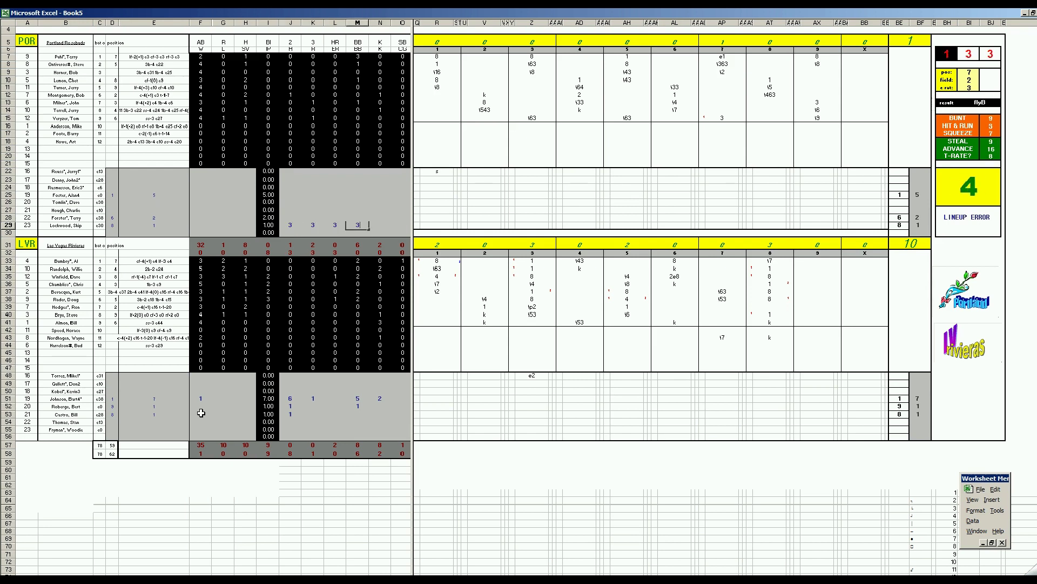
pyautogui.press('Right')
pyautogui.write('2')
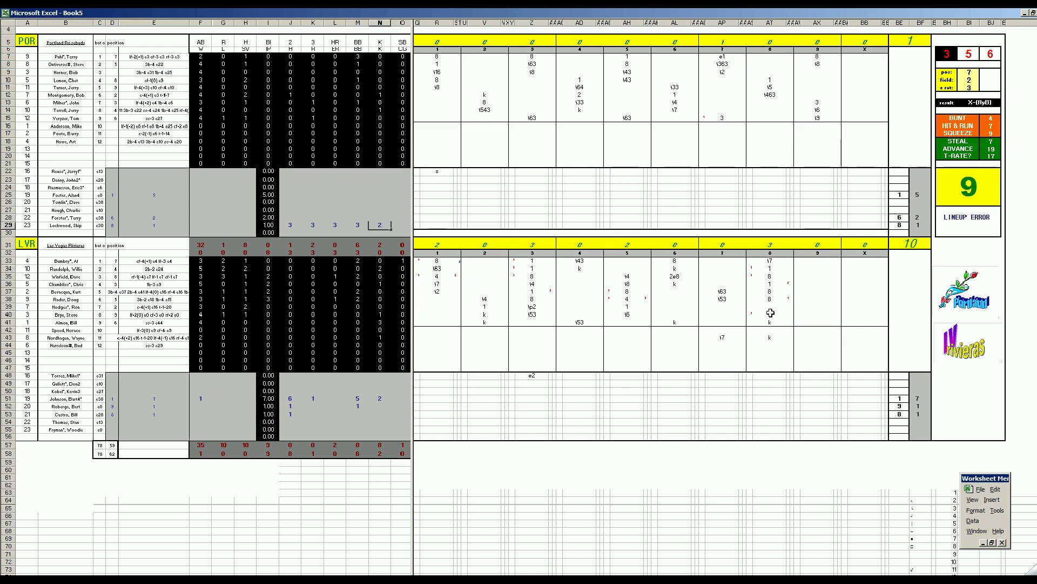
# - Enter 1 walk and 3 strikeouts in M28:N28 for Portland's other reliever
pyautogui.click(290, 217)
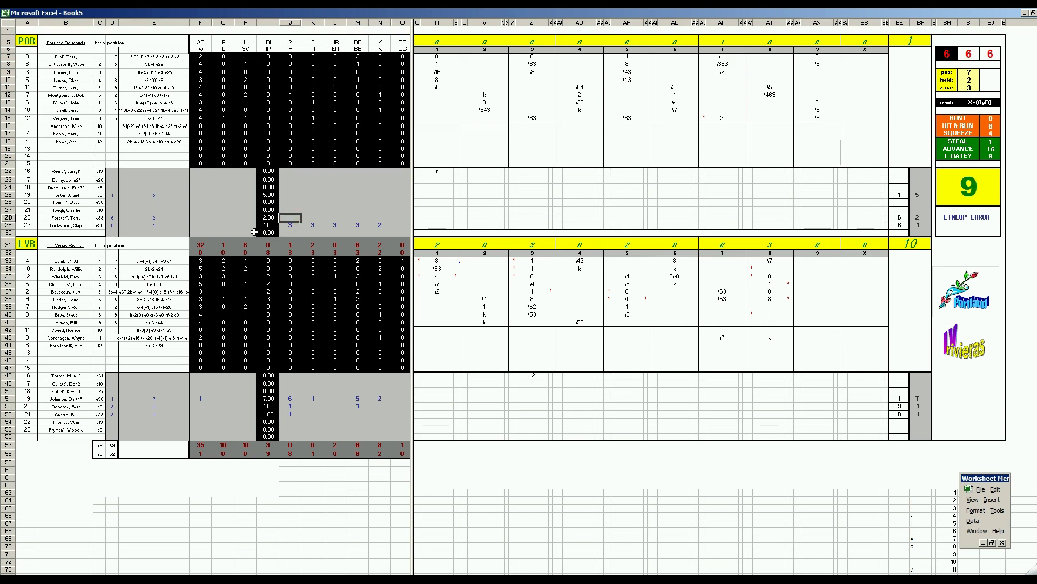
pyautogui.press('Tab')
pyautogui.press('Tab')
pyautogui.press('Tab')
pyautogui.write('1')
pyautogui.press('Tab')
pyautogui.write('3')
pyautogui.press('Return')
# - Enter Portland's starter in row 25: 1 loss in G25 and 7, 7, 6, 4 and 3 in J25:N25
pyautogui.press('Up')
pyautogui.press('Up')
pyautogui.press('Left')
pyautogui.press('Left')
pyautogui.press('Left')
pyautogui.write('1')
pyautogui.press('Tab')
pyautogui.press('Tab')
pyautogui.press('Tab')
pyautogui.write('7')
pyautogui.press('Tab')
pyautogui.write('7')
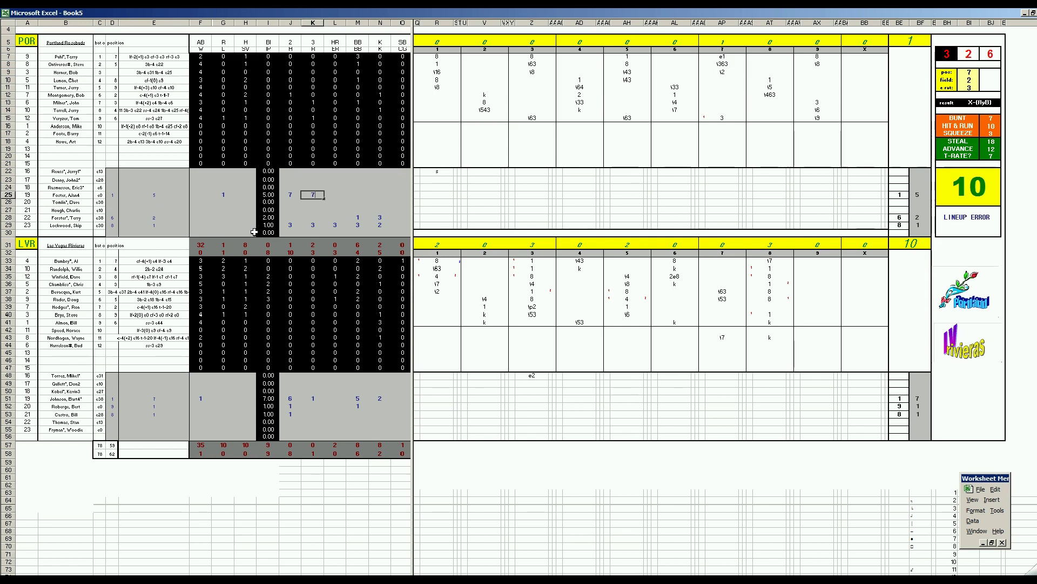
pyautogui.press('Tab')
pyautogui.write('6')
pyautogui.press('Tab')
pyautogui.write('4')
pyautogui.press('Tab')
pyautogui.write('3')
pyautogui.press('Return')
pyautogui.press('Left')
pyautogui.press('Left')
pyautogui.press('Left')
pyautogui.press('Left')
pyautogui.press('Left')
pyautogui.press('Left')
pyautogui.press('Left')
pyautogui.press('Down')
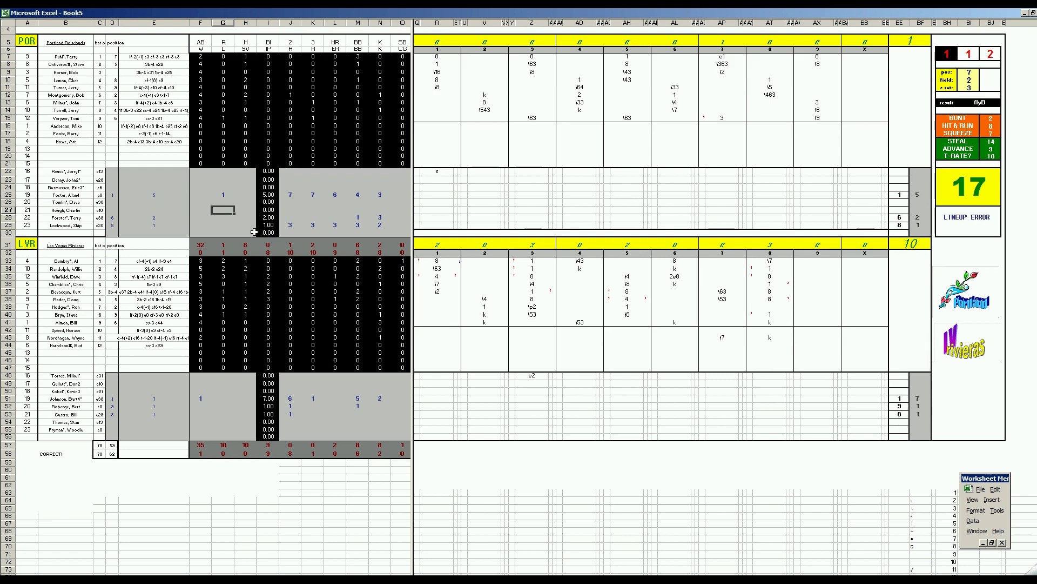
pyautogui.hotkey('ctrl', 's')
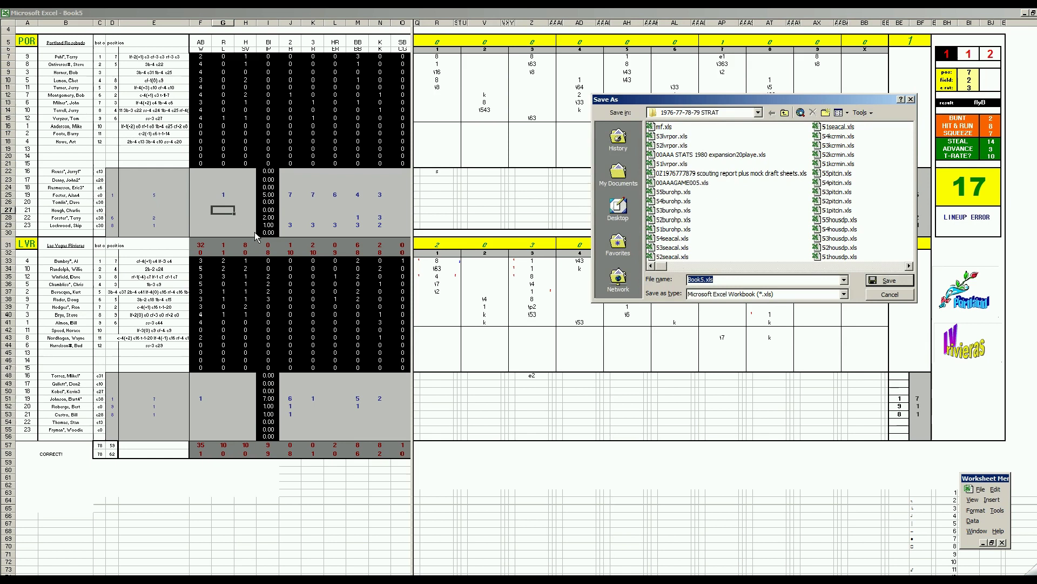
pyautogui.click(692, 137)
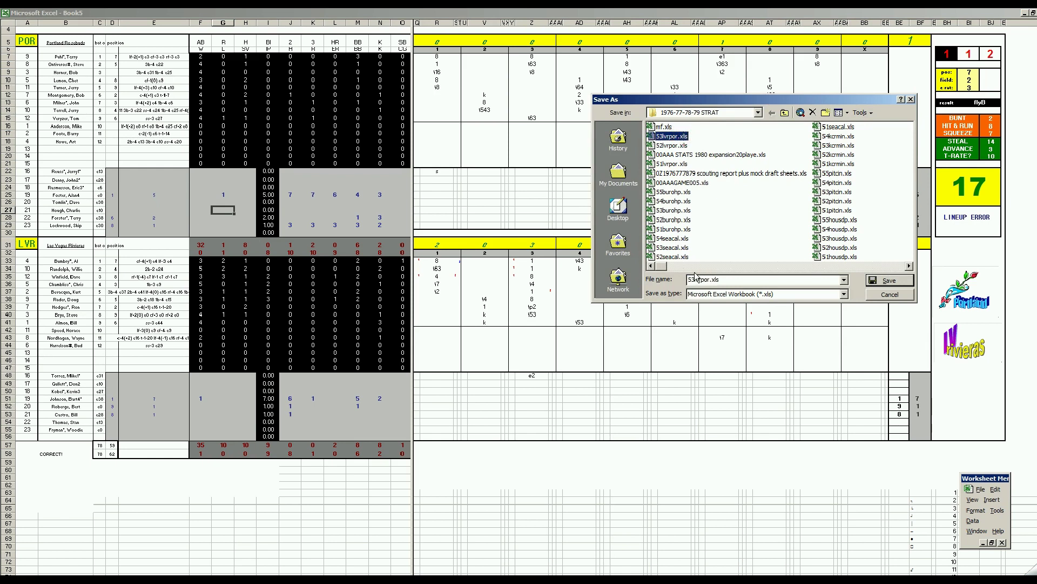
pyautogui.click(693, 280)
pyautogui.press('Delete')
pyautogui.write('4')
pyautogui.press('Return')
# - Save the score sheet again as mf.xls, replacing the existing file, and close it without saving further changes
pyautogui.press('F12')
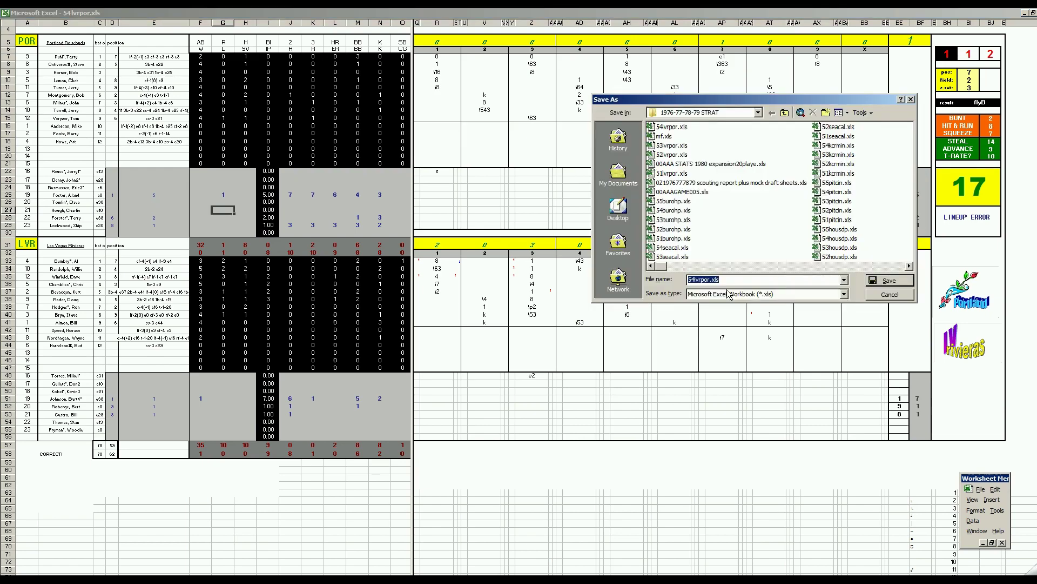
pyautogui.write('mf')
pyautogui.press('Return')
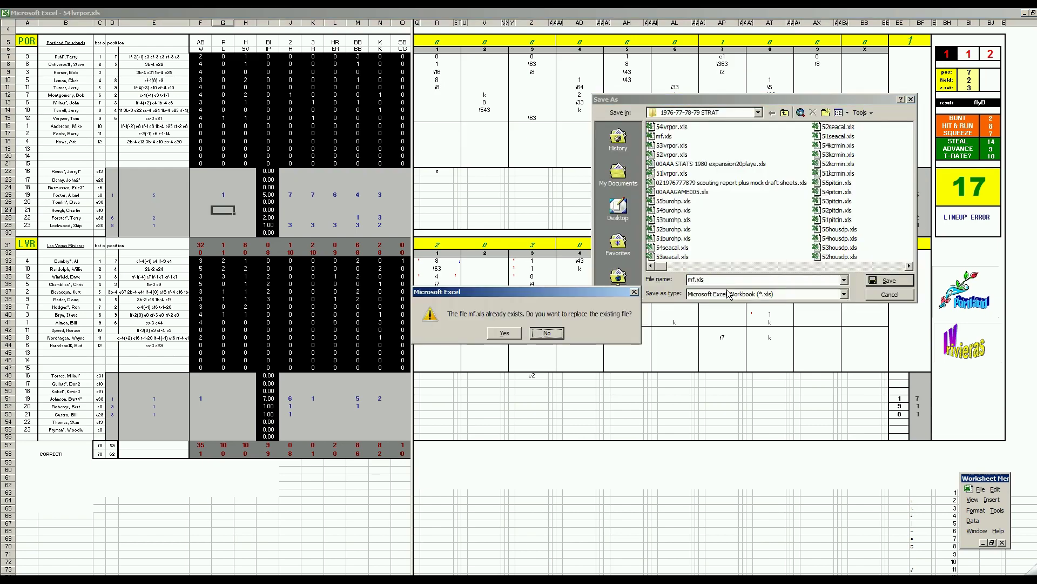
pyautogui.press('y')
pyautogui.hotkey('ctrl', 'w')
pyautogui.press('n')
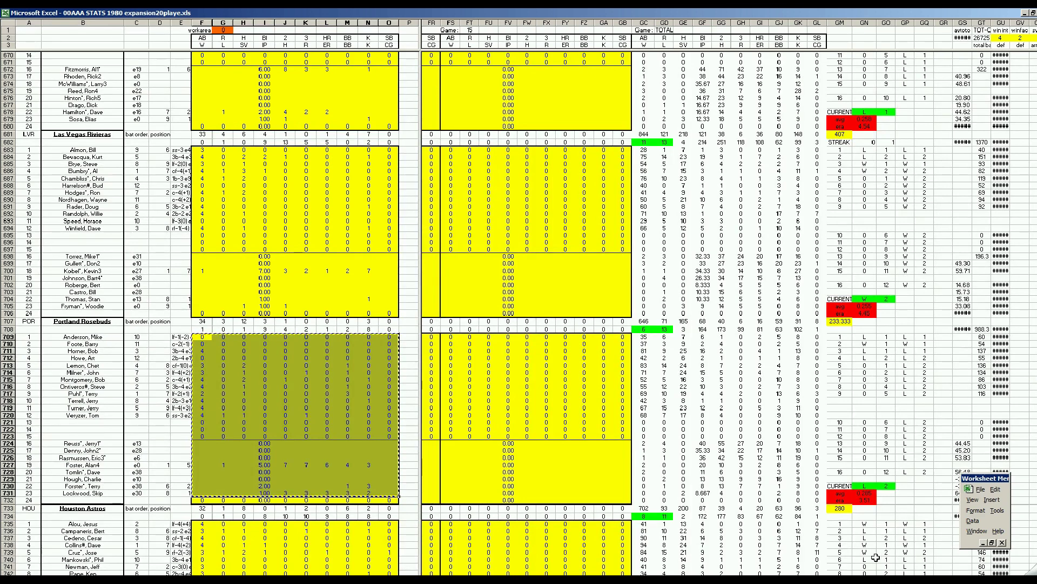
# - Paste Portland's copied work-area statistics into the Game 4 block starting at BM709
pyautogui.moveTo(908, 578); pyautogui.dragTo(622, 579)
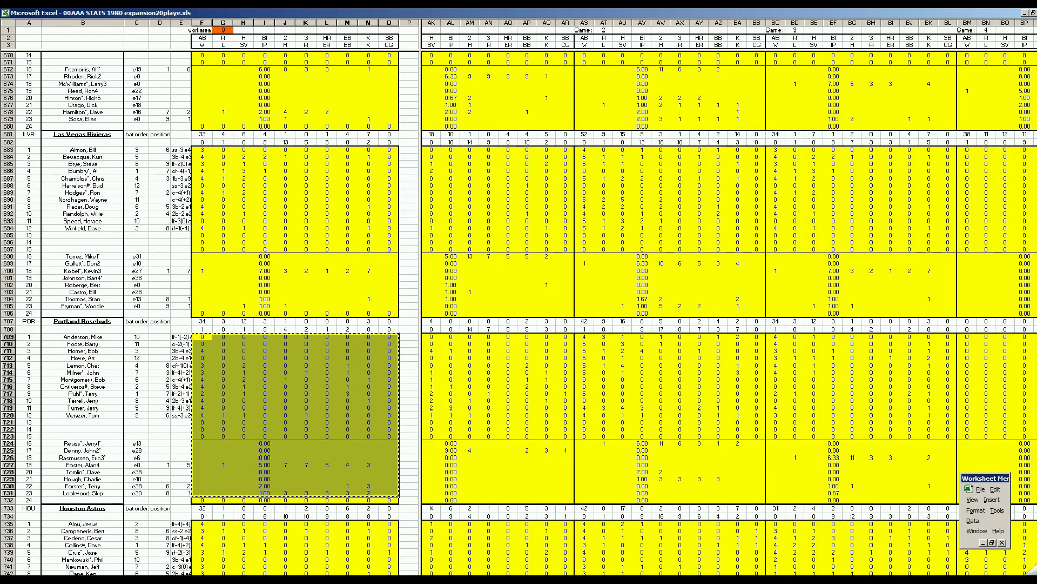
pyautogui.hscroll(7, 726, 298)
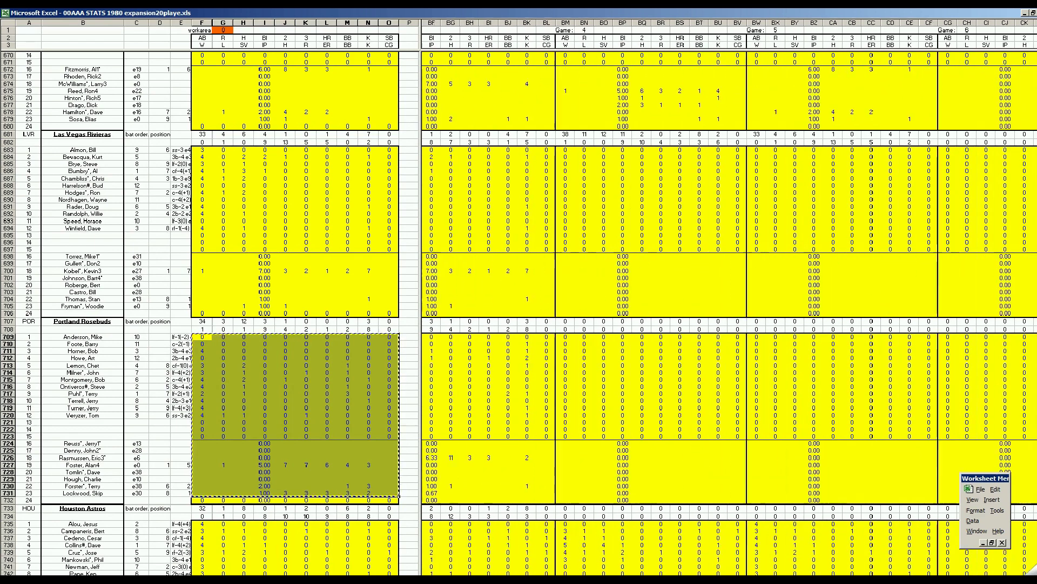
pyautogui.rightClick(565, 338)
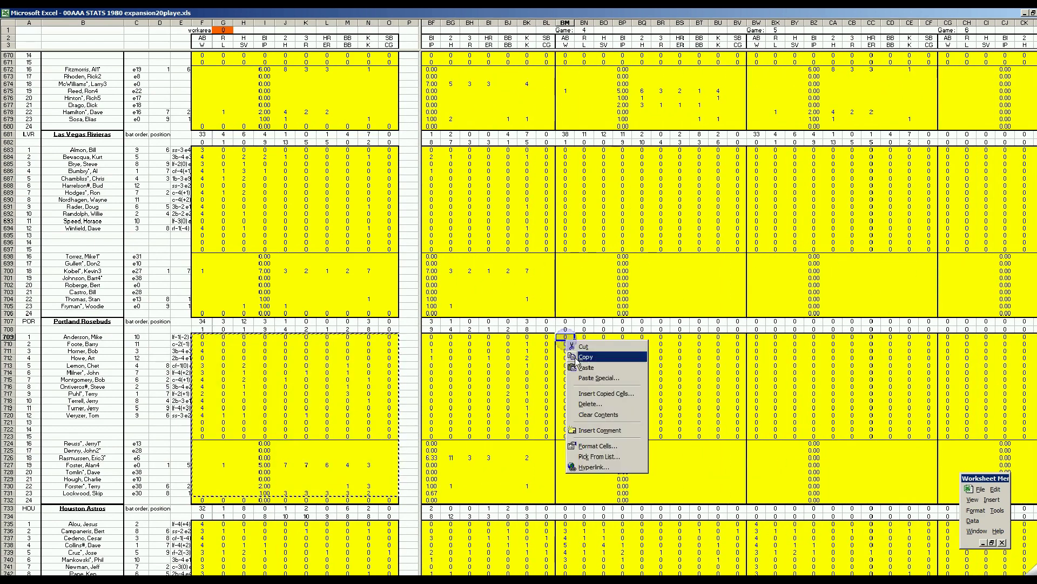
pyautogui.click(587, 367)
# - Bring Las Vegas's game statistics into its work area and paste them into the Game 4 block starting at BM683
pyautogui.click(353, 387)
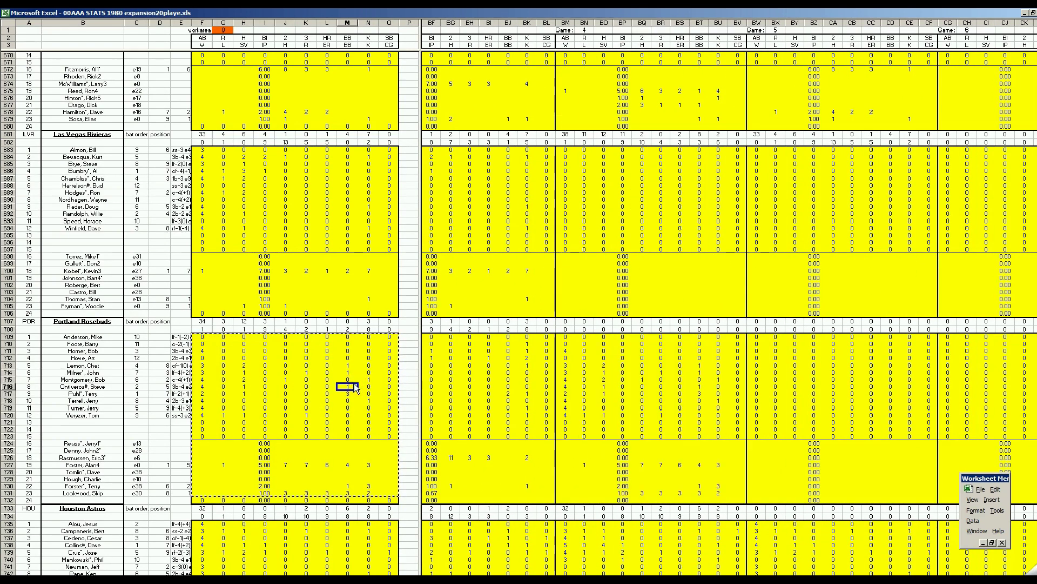
pyautogui.hotkey('ctrl', 'l')
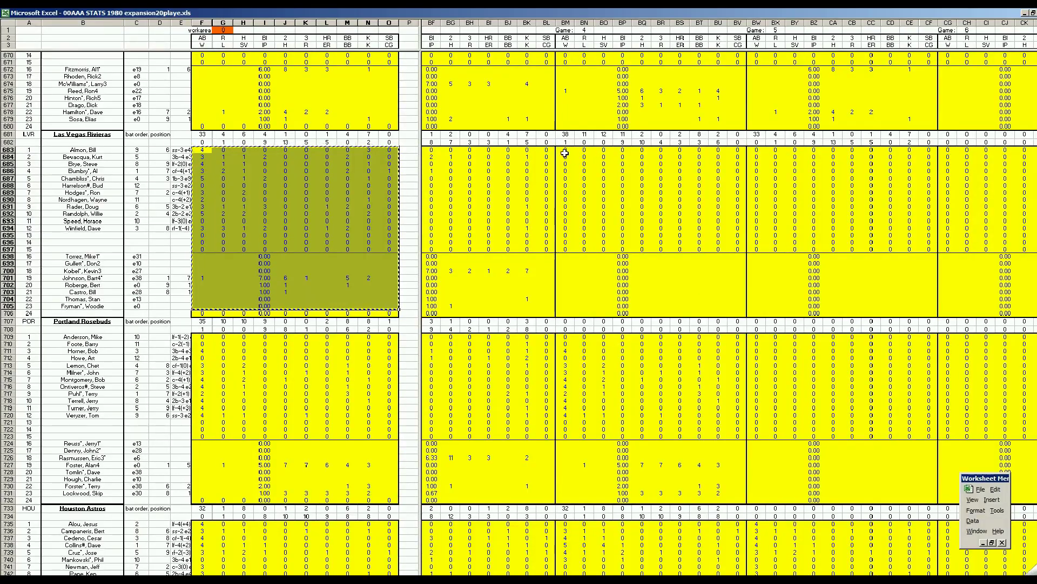
pyautogui.rightClick(566, 154)
pyautogui.click(586, 183)
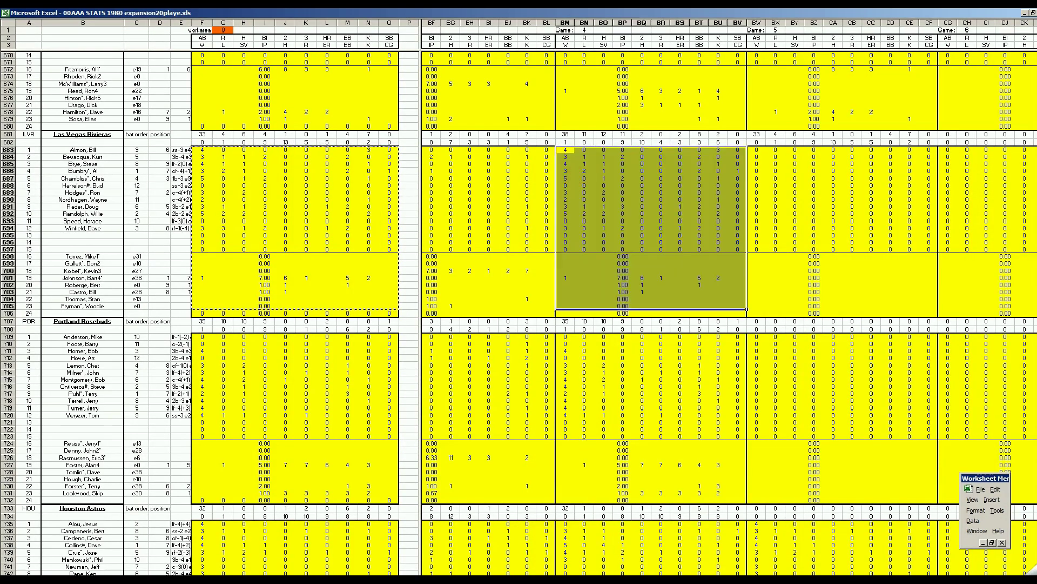
# - Examine the Las Vegas and Portland season totals in the TOTAL block and their current streaks
pyautogui.moveTo(638, 578); pyautogui.dragTo(740, 578)
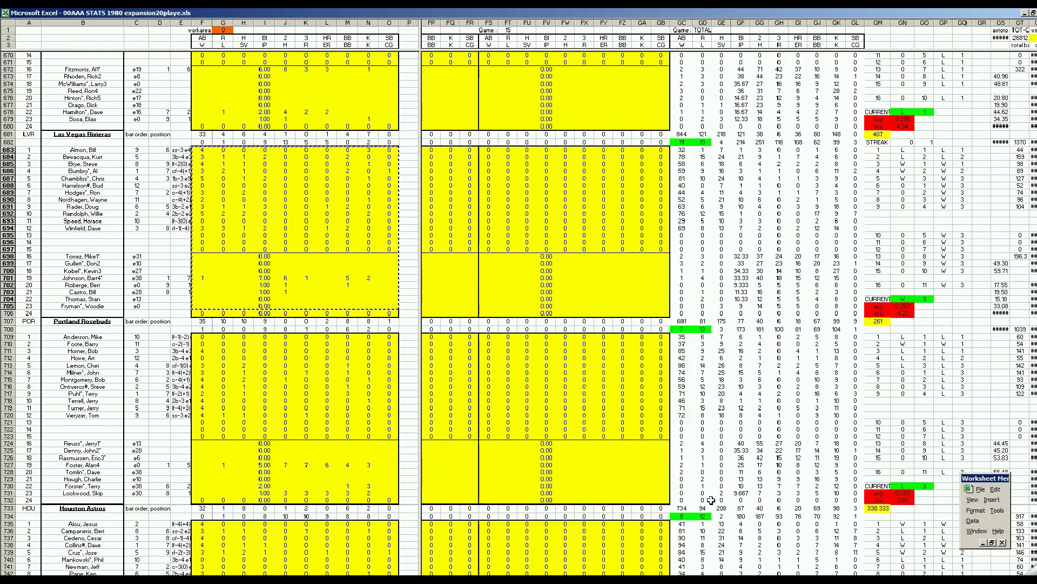
pyautogui.click(622, 472)
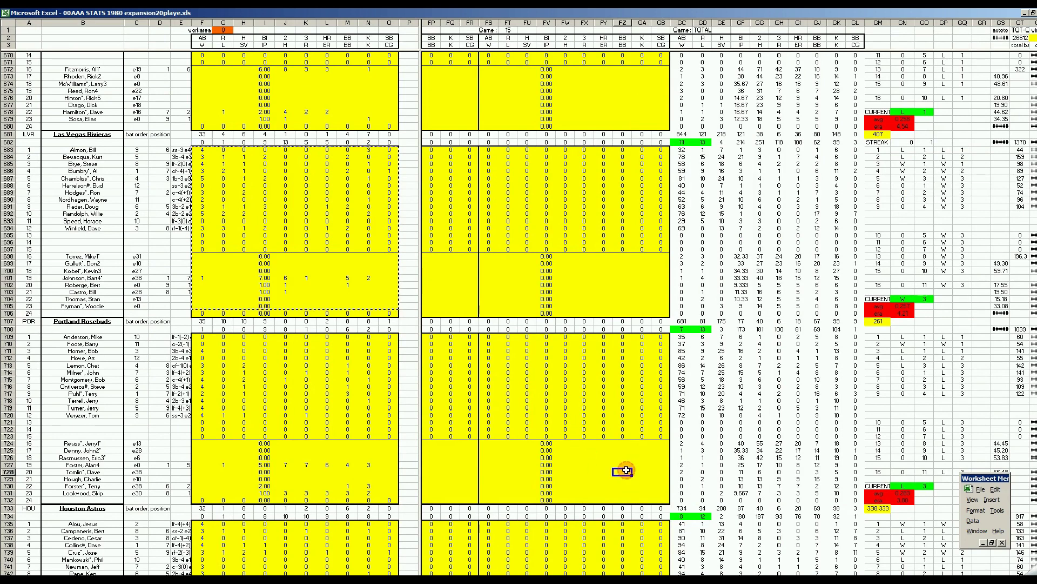
pyautogui.hscroll(9, 813, 570)
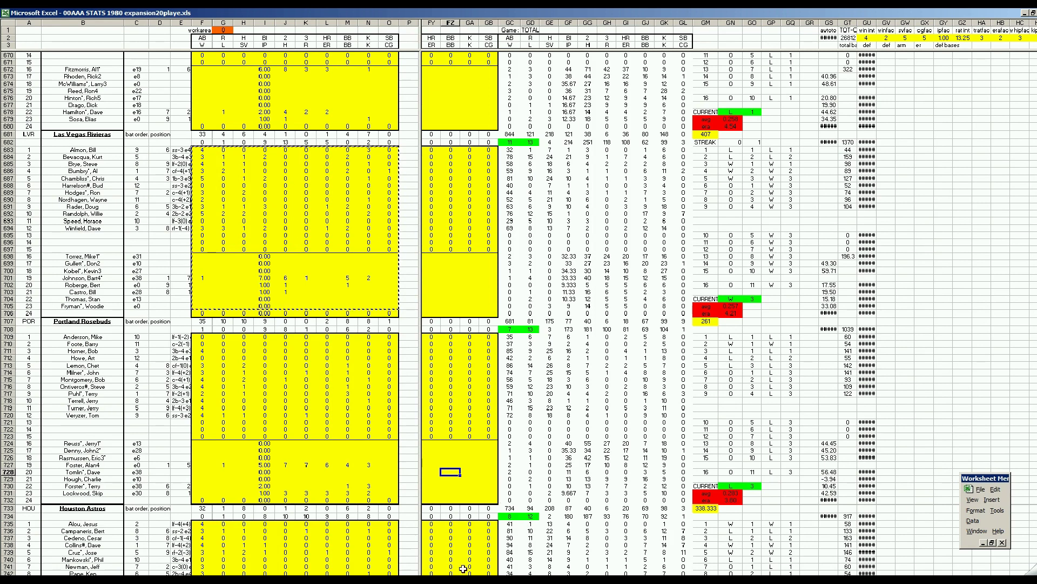
pyautogui.hscroll(-2, 464, 569)
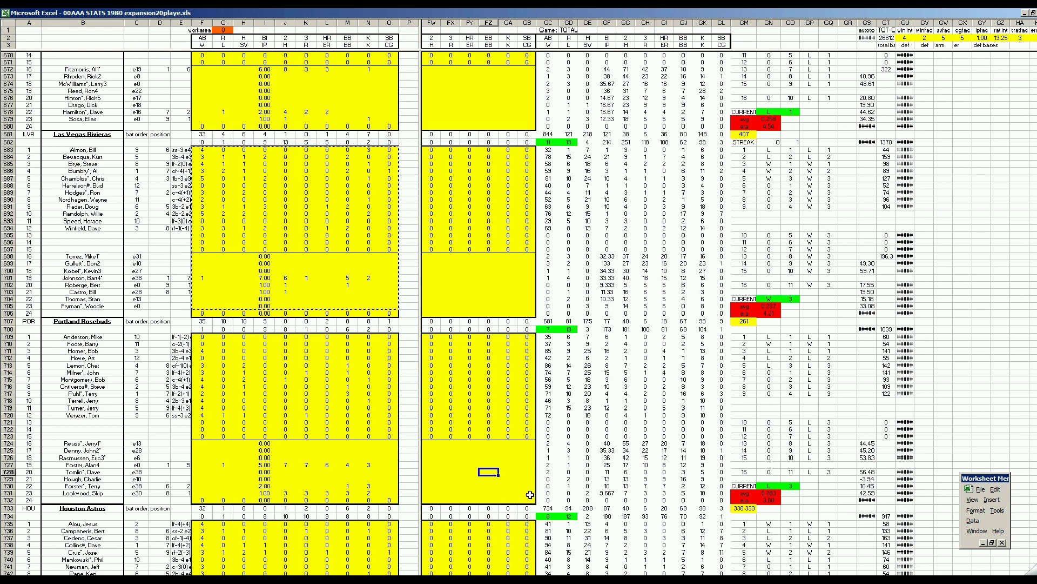
pyautogui.click(489, 279)
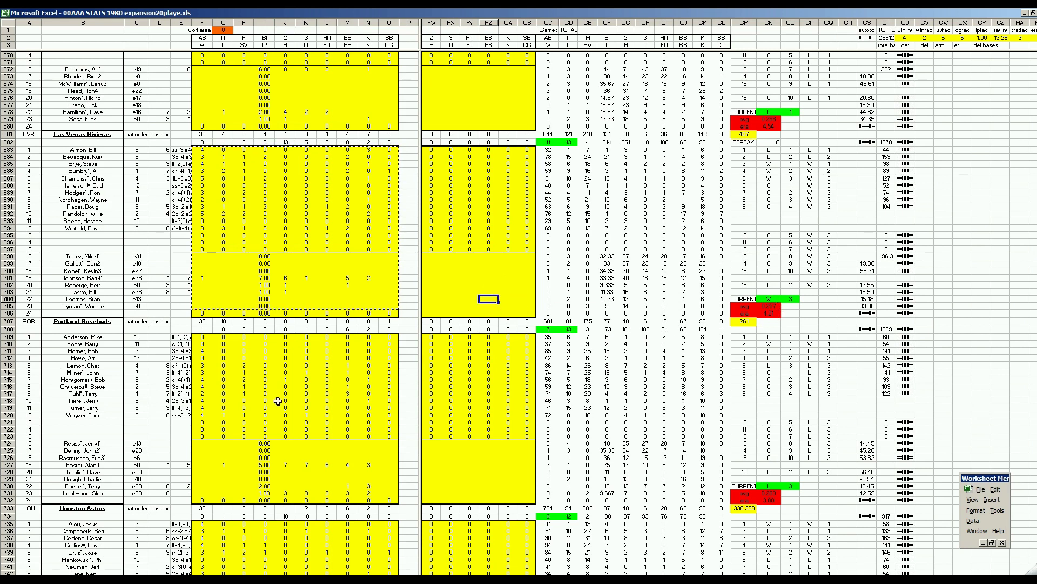
# - Try sorting the NL Mountain team rows 918 to 921 in ascending order and check the division standings sheet
pyautogui.click(113, 548)
pyautogui.press('pagedown')
pyautogui.press('pagedown')
pyautogui.press('pagedown')
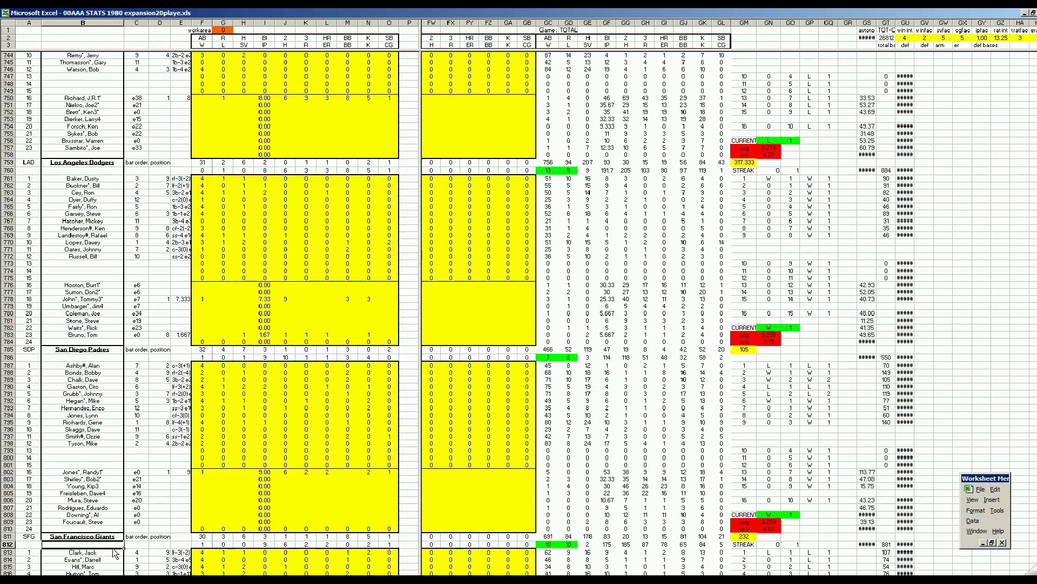
pyautogui.moveTo(29, 234); pyautogui.dragTo(289, 255)
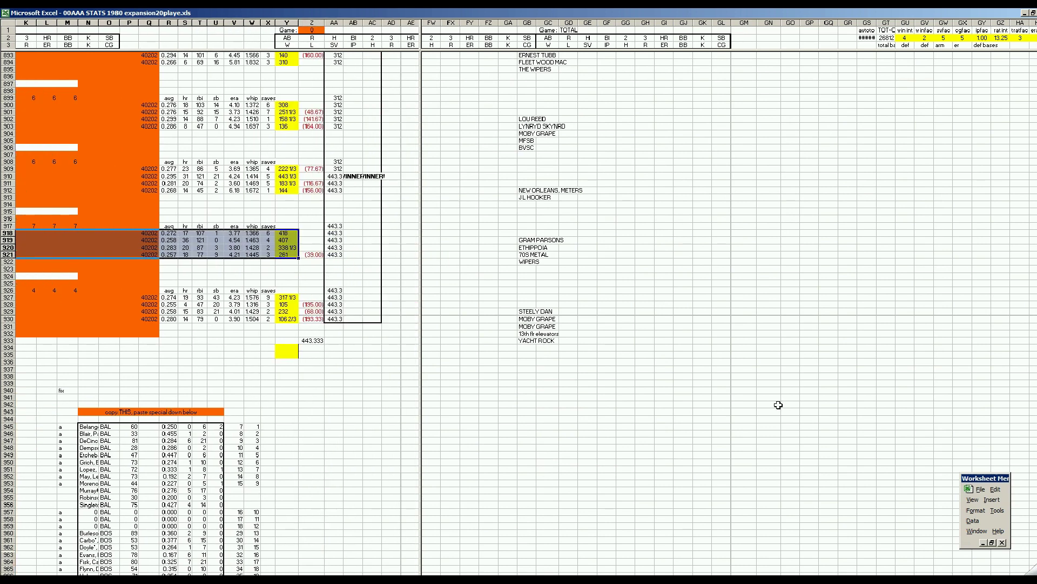
pyautogui.click(974, 521)
pyautogui.click(942, 519)
pyautogui.click(749, 156)
pyautogui.click(736, 187)
pyautogui.click(760, 264)
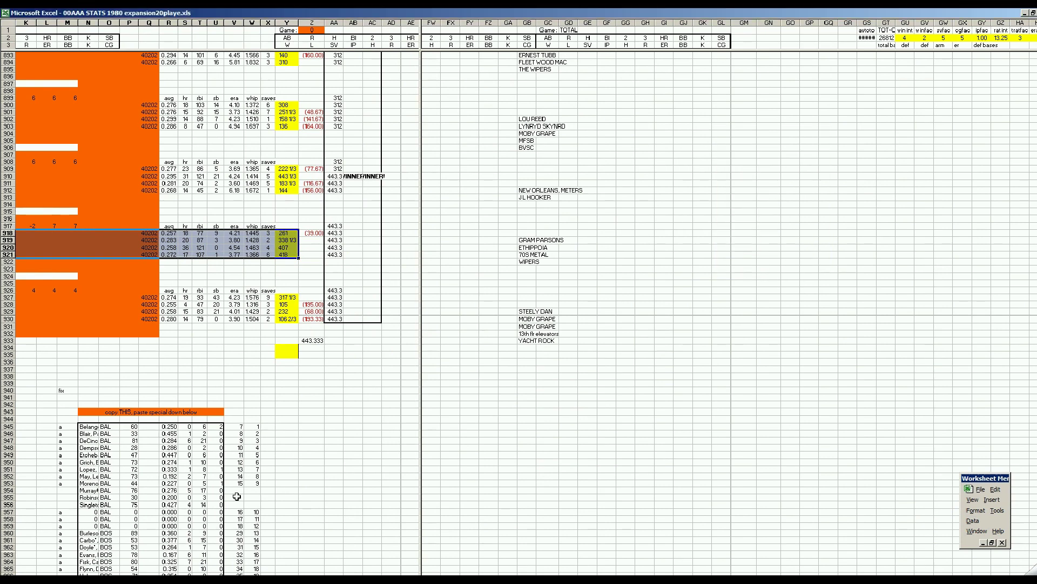
pyautogui.hotkey('ctrl', 'pagedown')
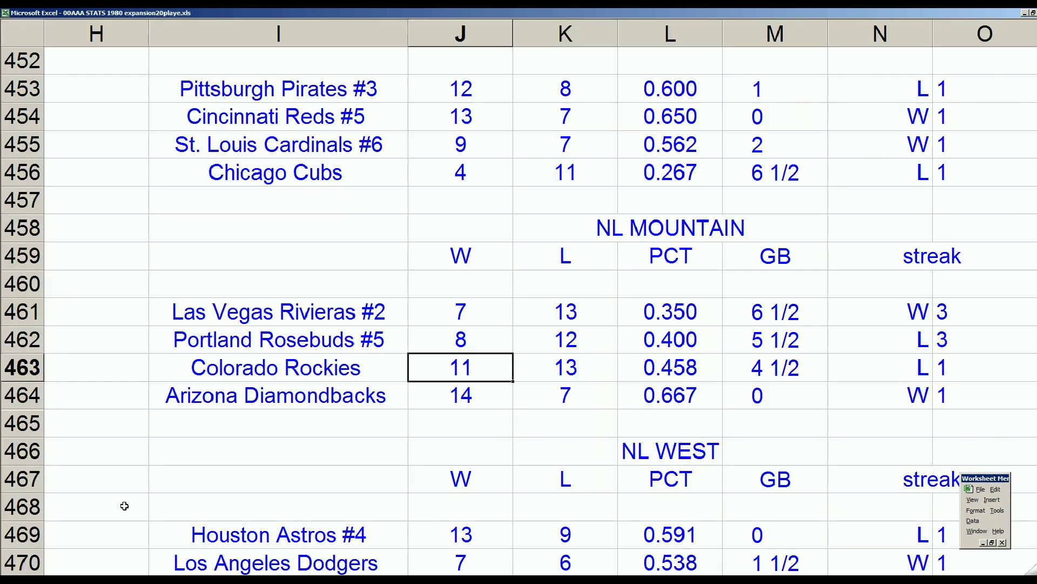
pyautogui.click(272, 396)
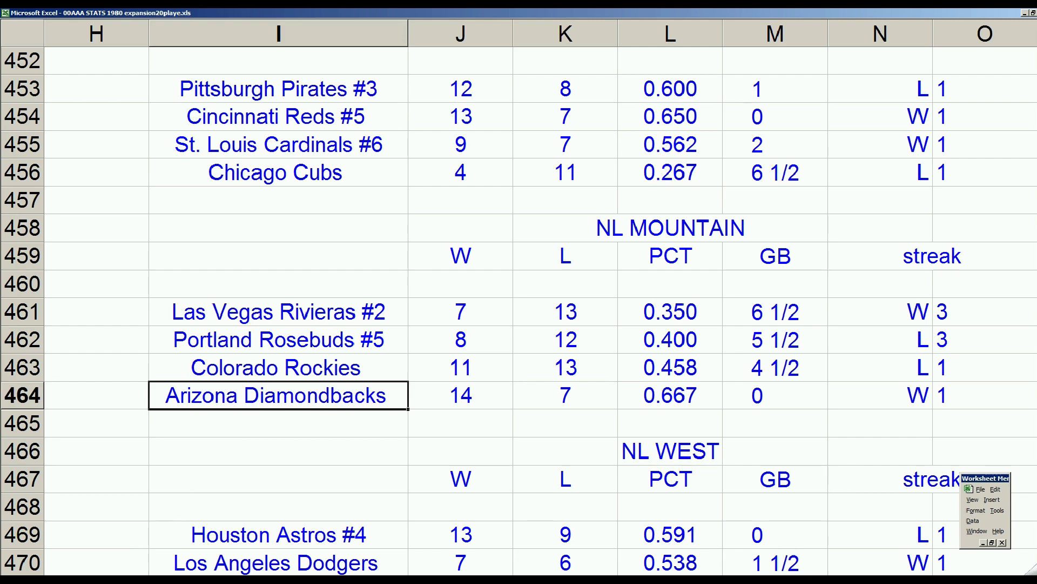
# - Sort the selected NL Mountain team rows 918 to 921 in descending order
pyautogui.hotkey('ctrl', 'pageup')
pyautogui.click(973, 521)
pyautogui.click(952, 515)
pyautogui.click(768, 161)
pyautogui.click(761, 264)
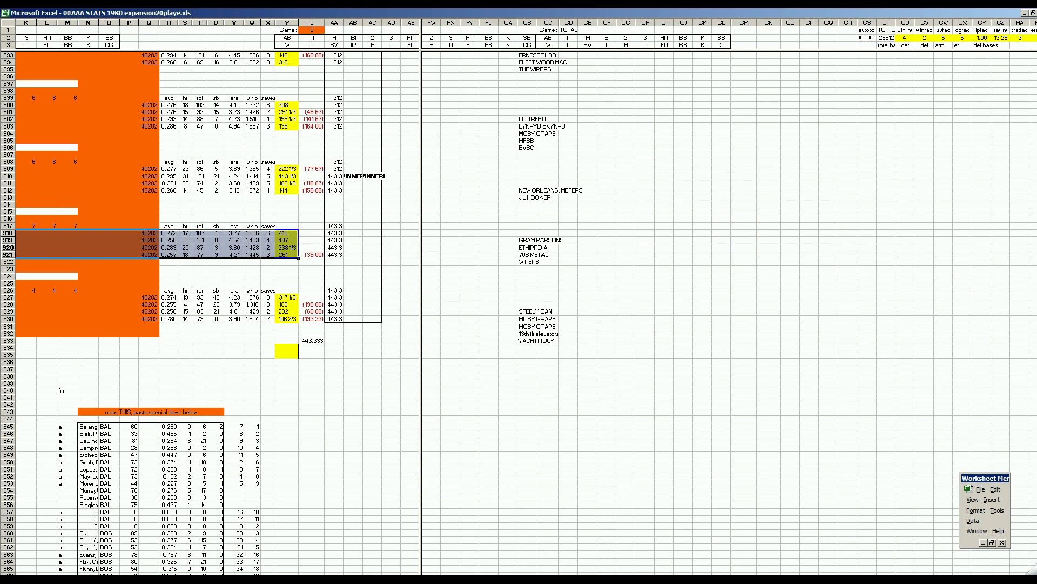
# - Review the NL Mountain standings across the wins, losses, percentage, games-behind and streak columns
pyautogui.hotkey('ctrl', 'pagedown')
pyautogui.click(339, 319)
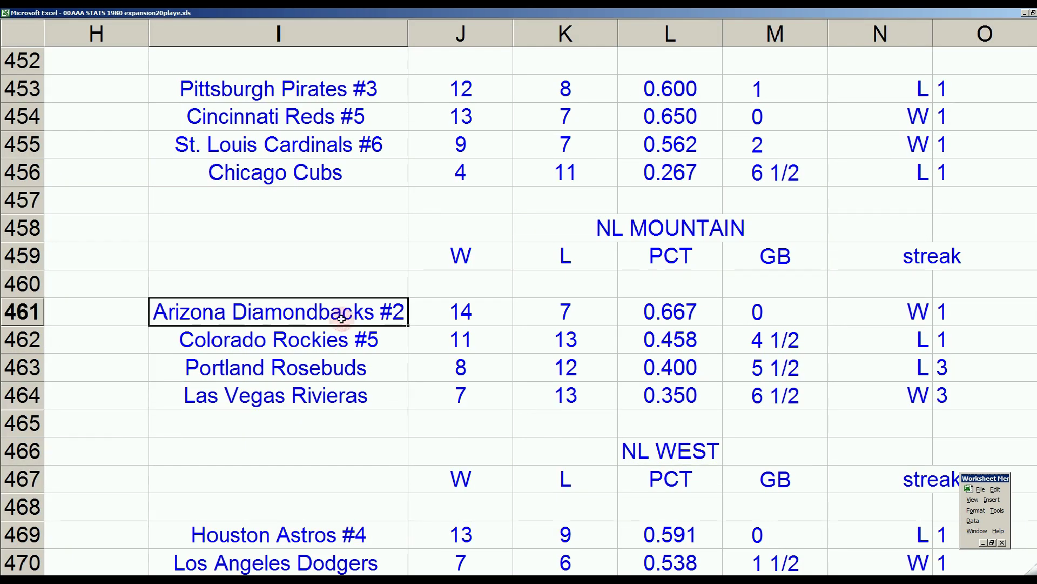
pyautogui.press('Right')
pyautogui.press('Right')
pyautogui.press('Right')
pyautogui.press('Right')
pyautogui.press('Right')
pyautogui.press('Right')
pyautogui.press('Right')
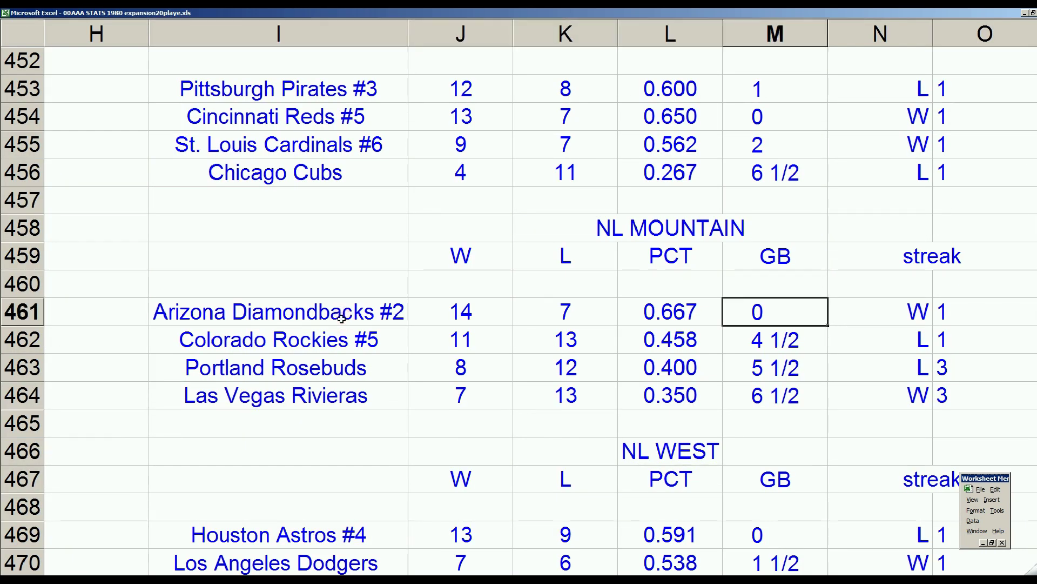
# - Compare the four NL Mountain teams in rows 461 to 464, from the Arizona Diamondbacks down to the Las Vegas Rivieras
pyautogui.press('Left')
pyautogui.press('Left')
pyautogui.press('Left')
pyautogui.press('Left')
pyautogui.press('Left')
pyautogui.press('Left')
pyautogui.press('Left')
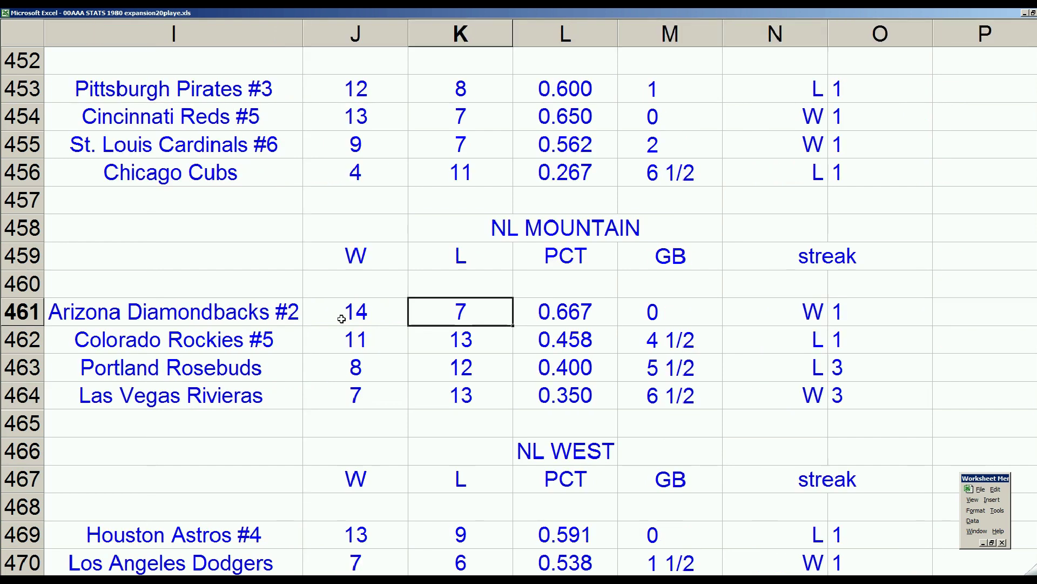
pyautogui.press('Down')
pyautogui.press('Down')
pyautogui.press('Down')
pyautogui.press('Up')
pyautogui.press('Up')
pyautogui.press('Up')
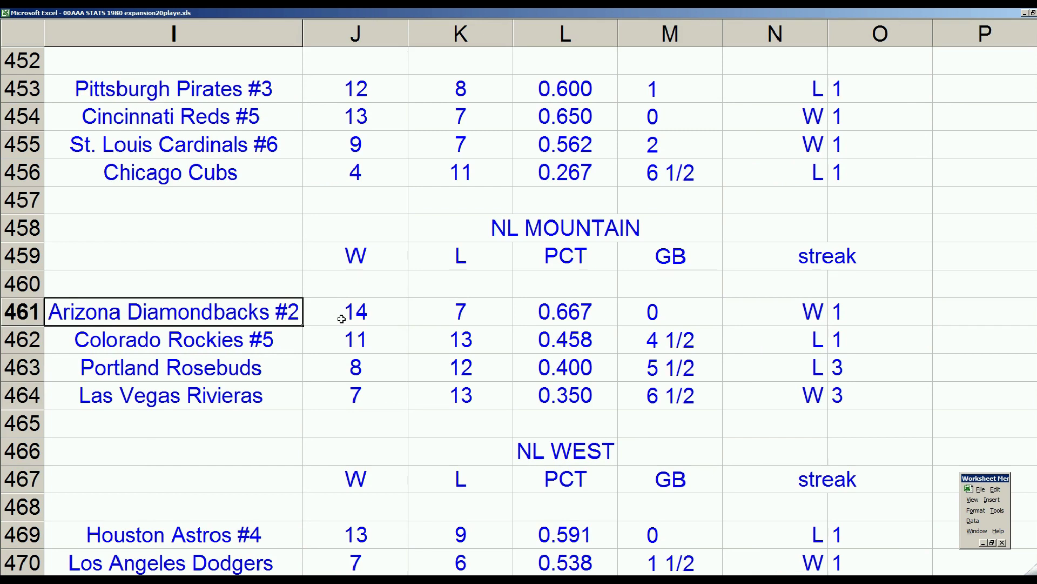
pyautogui.press('Down')
pyautogui.press('Down')
pyautogui.press('Down')
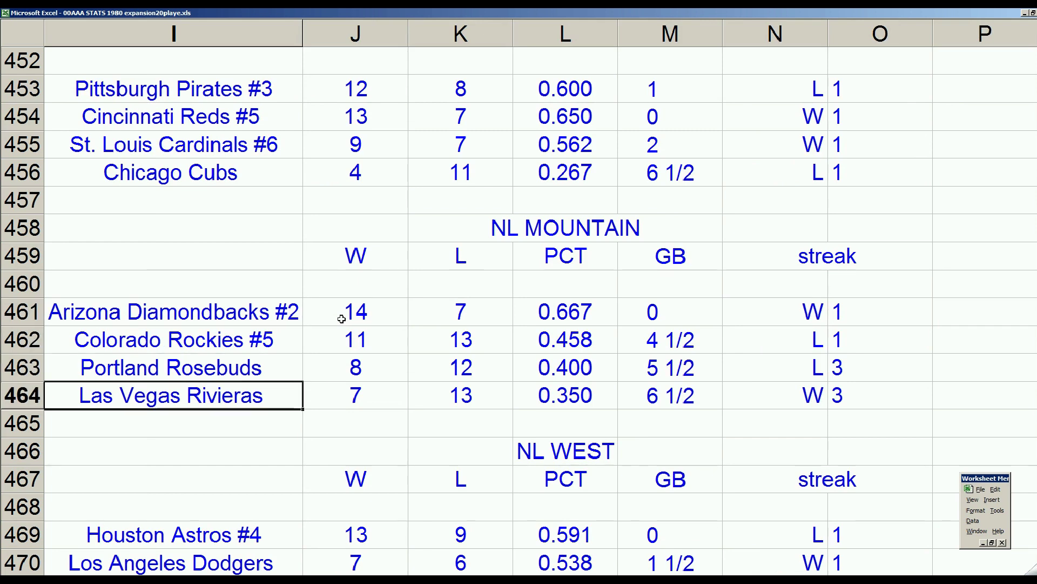
pyautogui.press('Up')
pyautogui.press('Up')
pyautogui.press('Down')
pyautogui.press('Down')
pyautogui.press('Up')
pyautogui.press('Up')
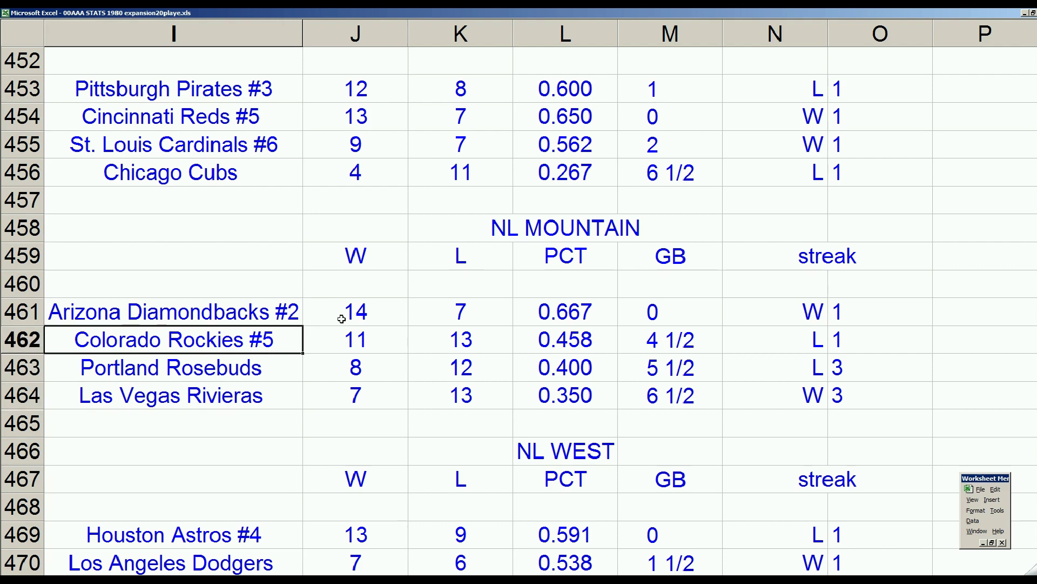
pyautogui.press('Up')
pyautogui.press('Down')
pyautogui.press('Down')
pyautogui.press('Down')
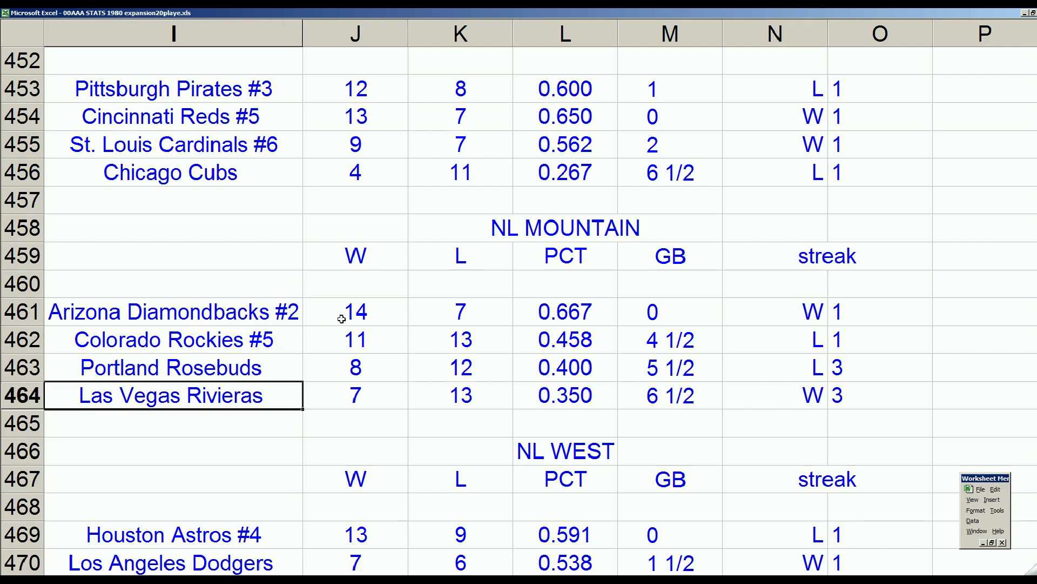
pyautogui.press('Up')
pyautogui.press('Up')
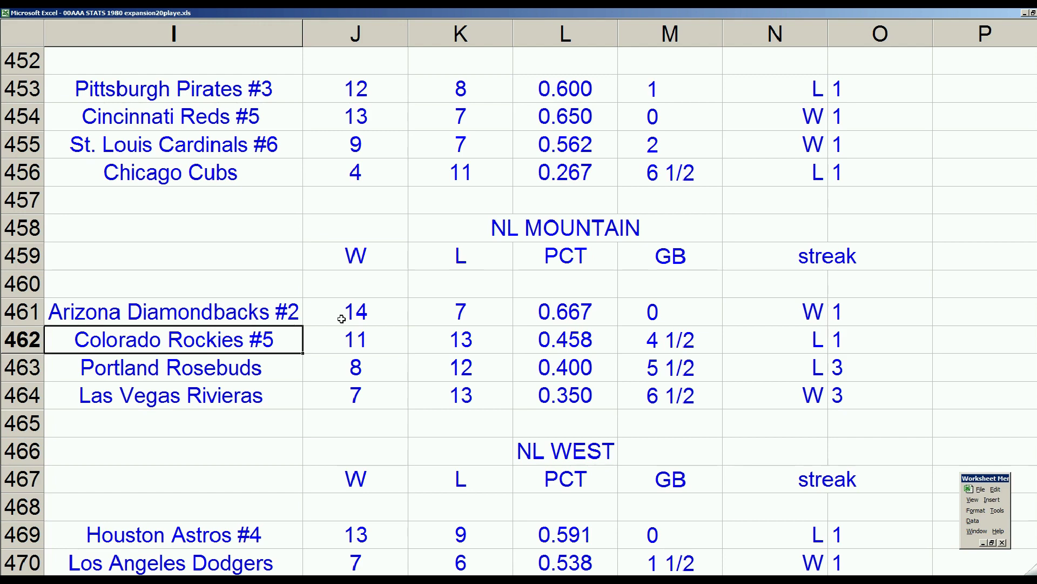
pyautogui.press('Up')
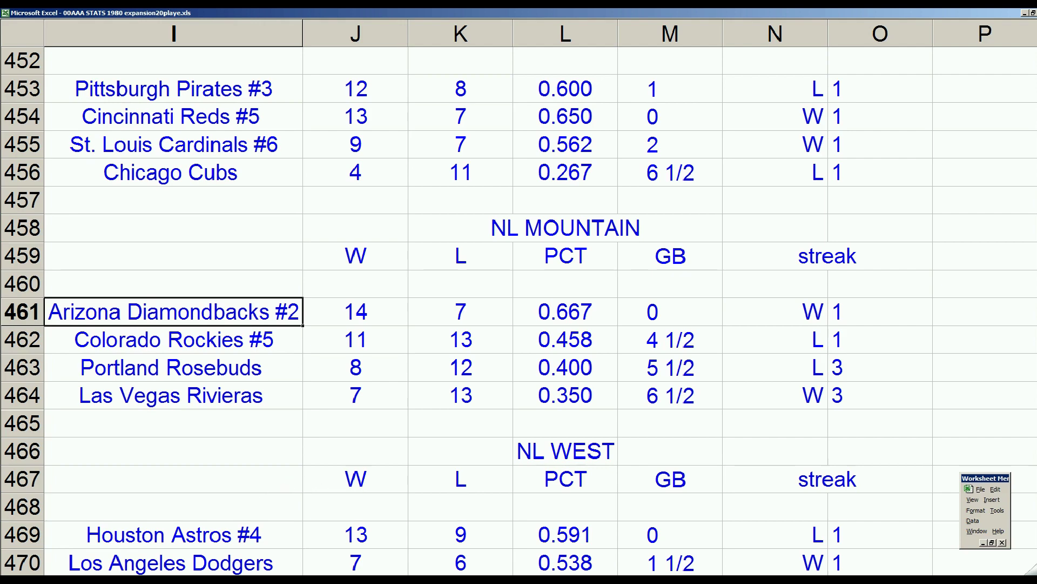
# - Check series 6 and 7 for LVR and ARZ on the schedule sheet of the scouting report plus mock draft workbook
pyautogui.hotkey('alt', 'Tab')
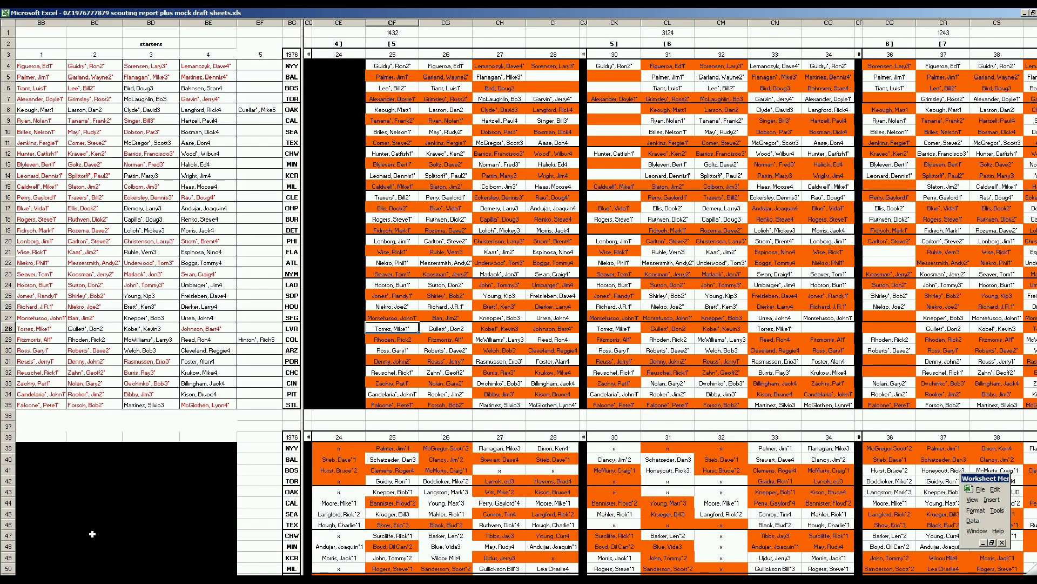
pyautogui.hotkey('ctrl', 'pagedown')
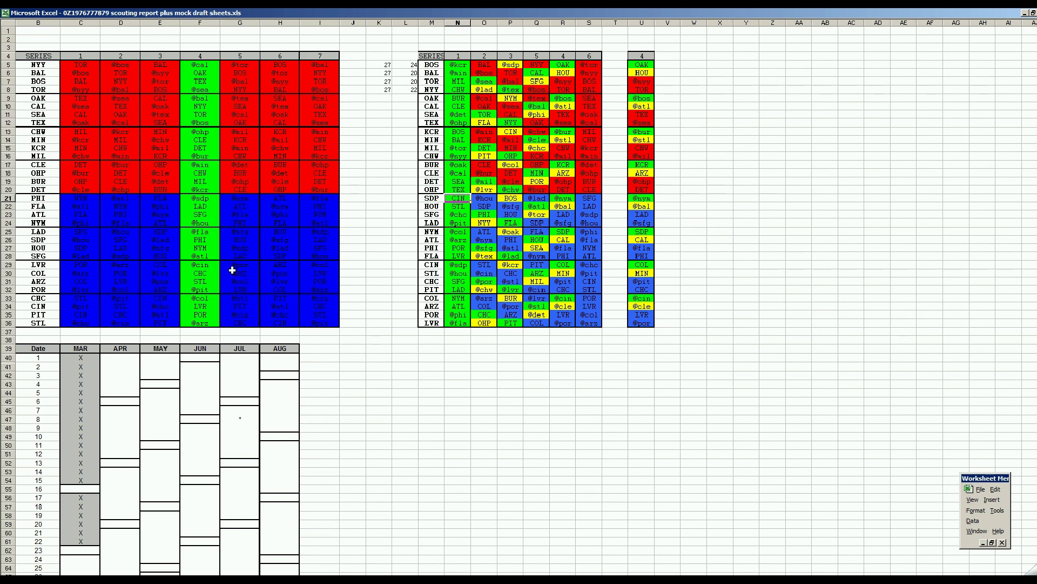
pyautogui.click(285, 268)
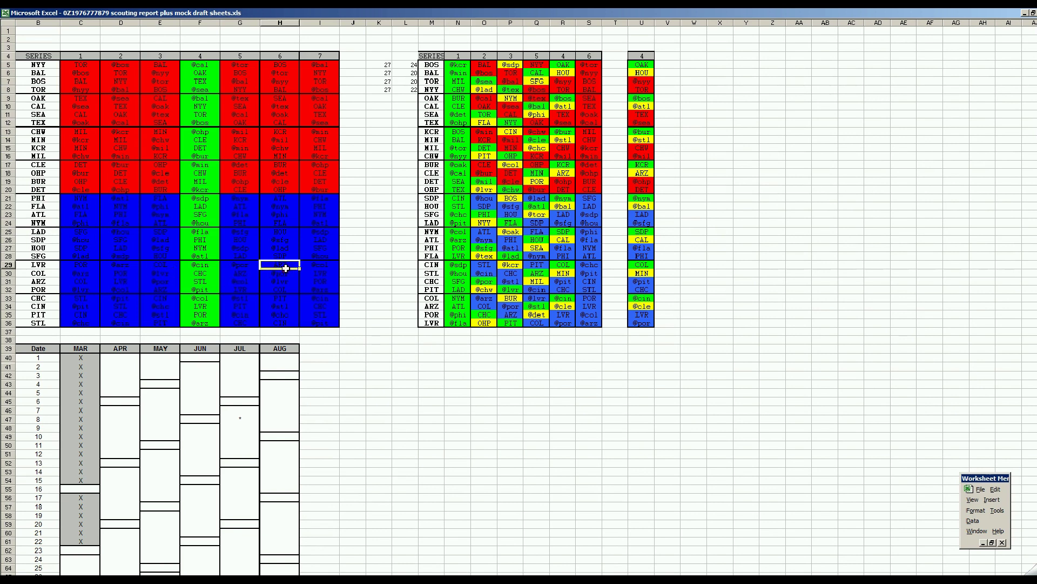
pyautogui.click(319, 268)
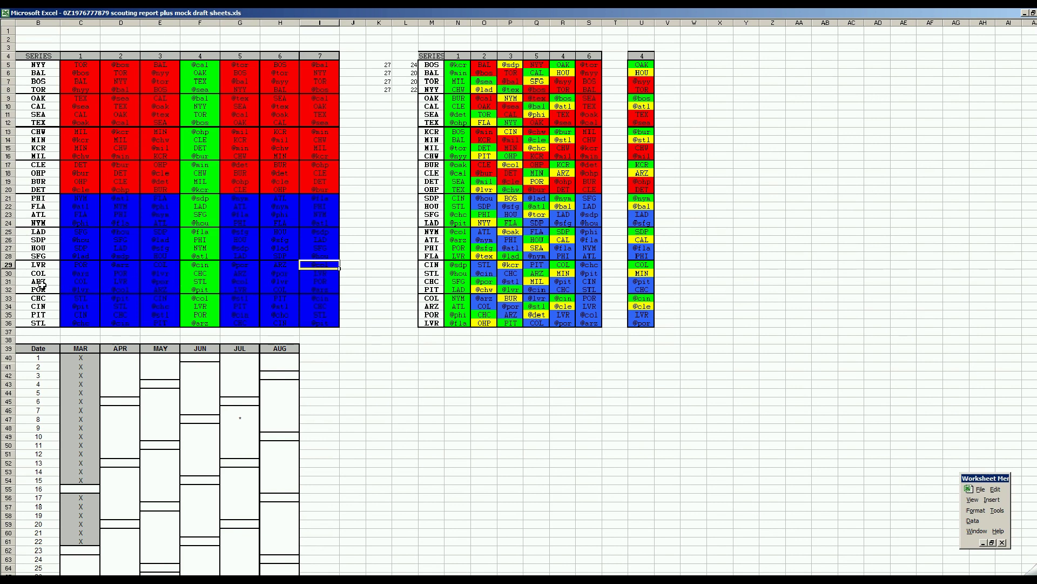
pyautogui.click(287, 282)
pyautogui.click(323, 281)
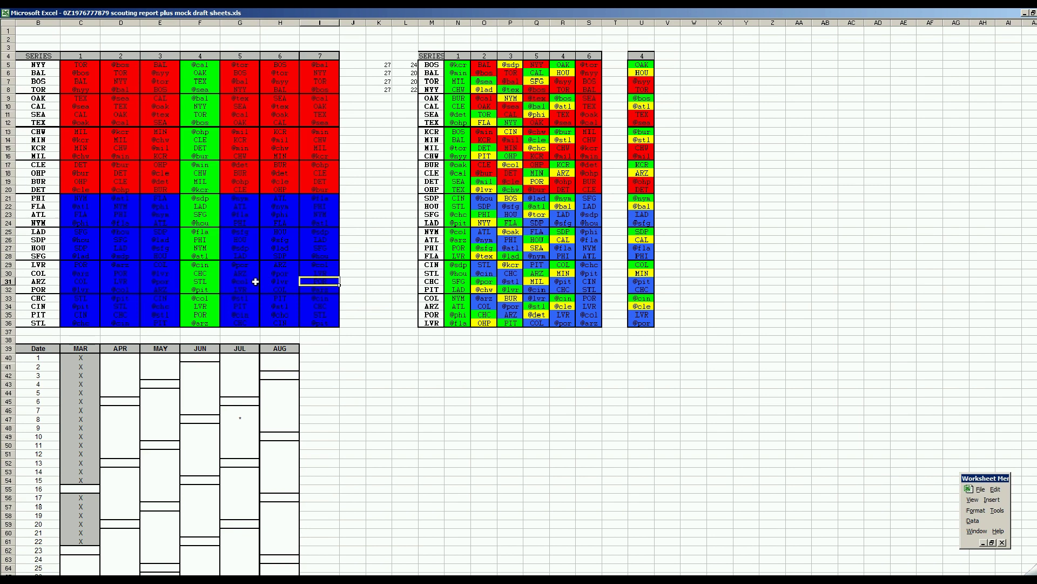
pyautogui.click(319, 281)
# - Return to the 00AAA STATS 1980 expansion20playe.xls workbook and save it
pyautogui.hotkey('ctrl', 'F6')
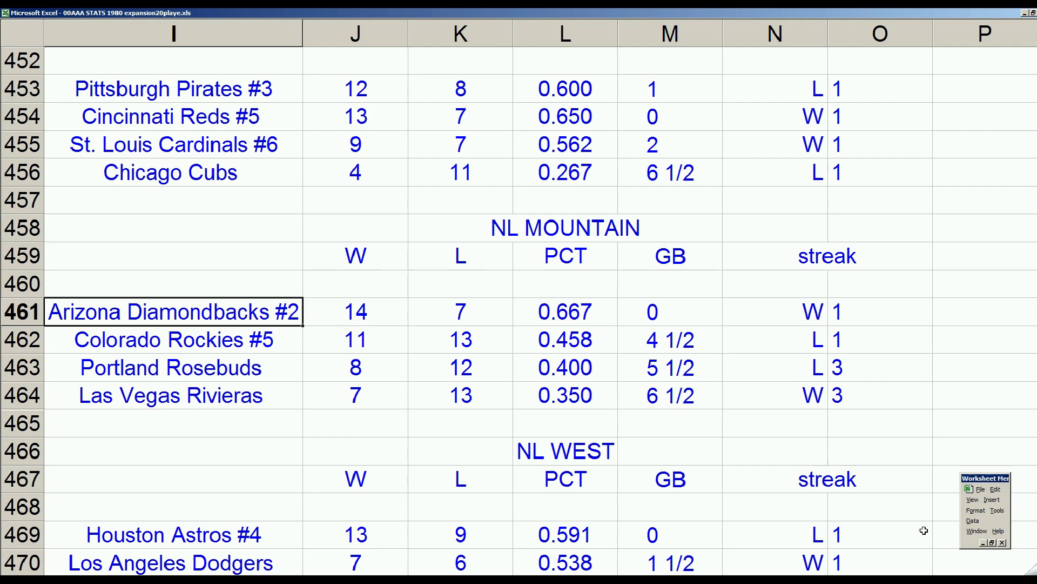
pyautogui.click(980, 489)
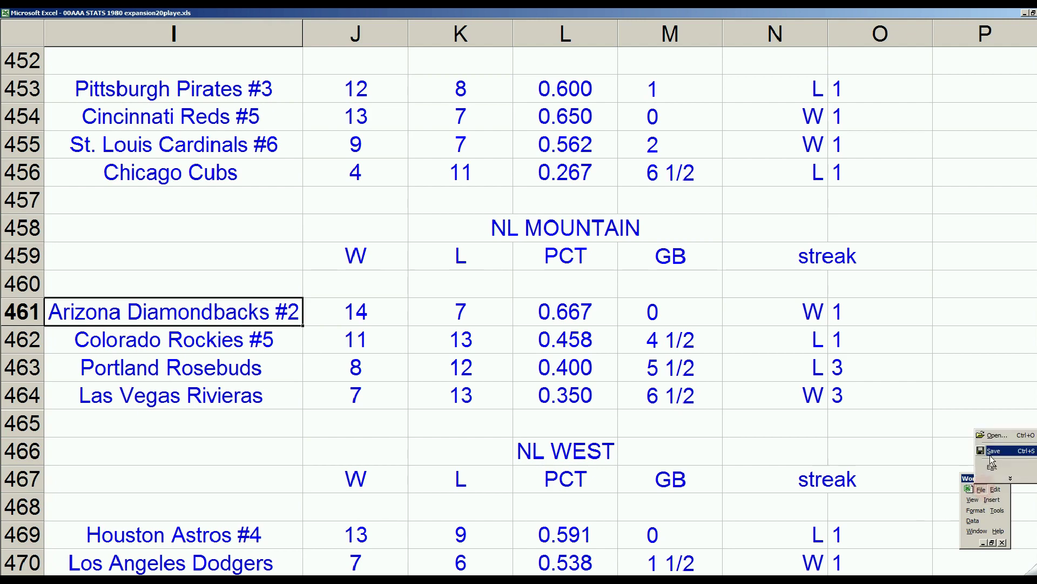
pyautogui.click(993, 451)
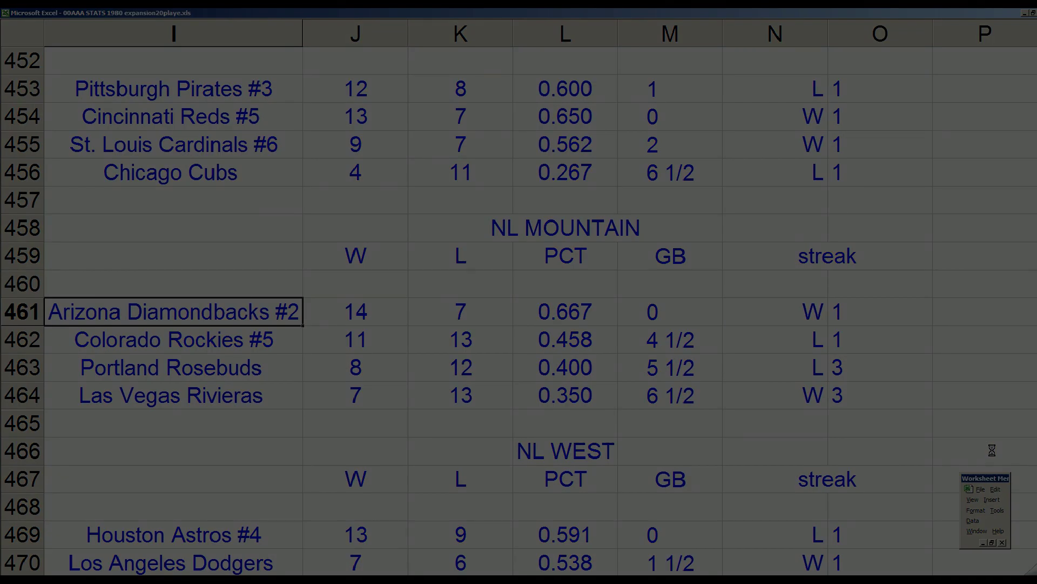